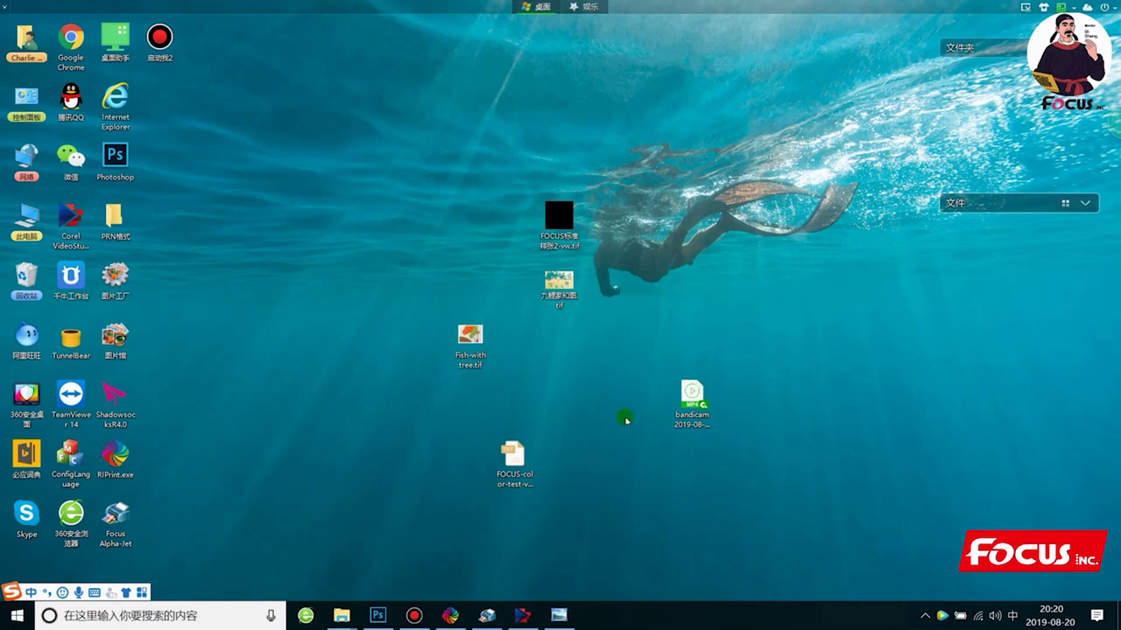
Step: Bring up the Fish-with tree picture in the photo viewer, inspect it at closer zoom, and close it
left_click(562, 614)
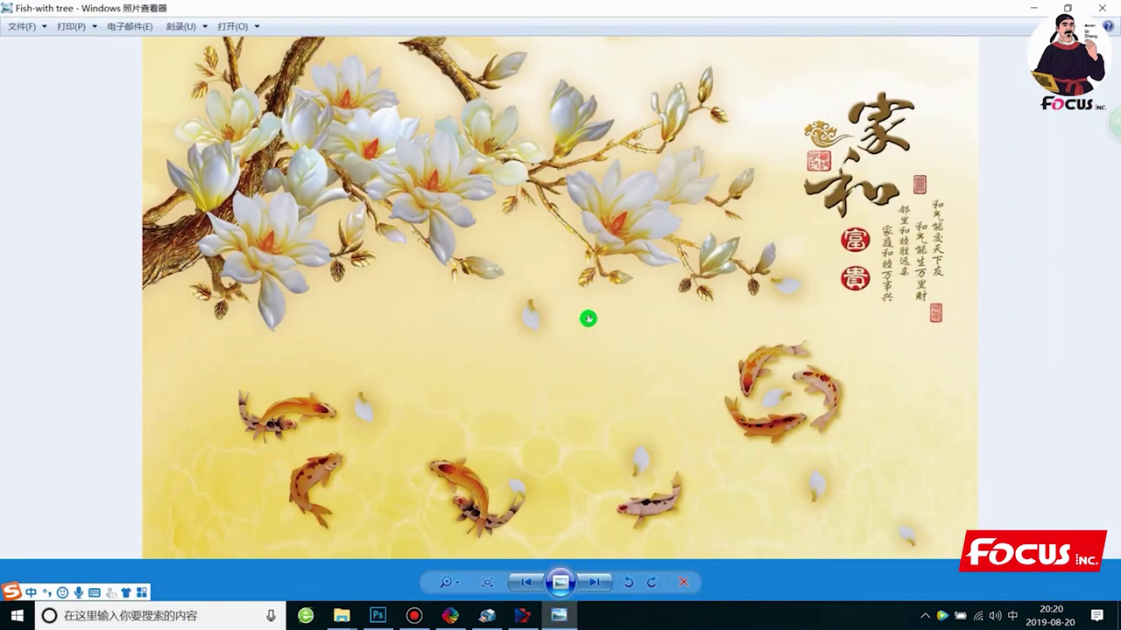
scroll(588, 318, "up", 1)
scroll(592, 312, "down", 1)
scroll(593, 316, "up", 1)
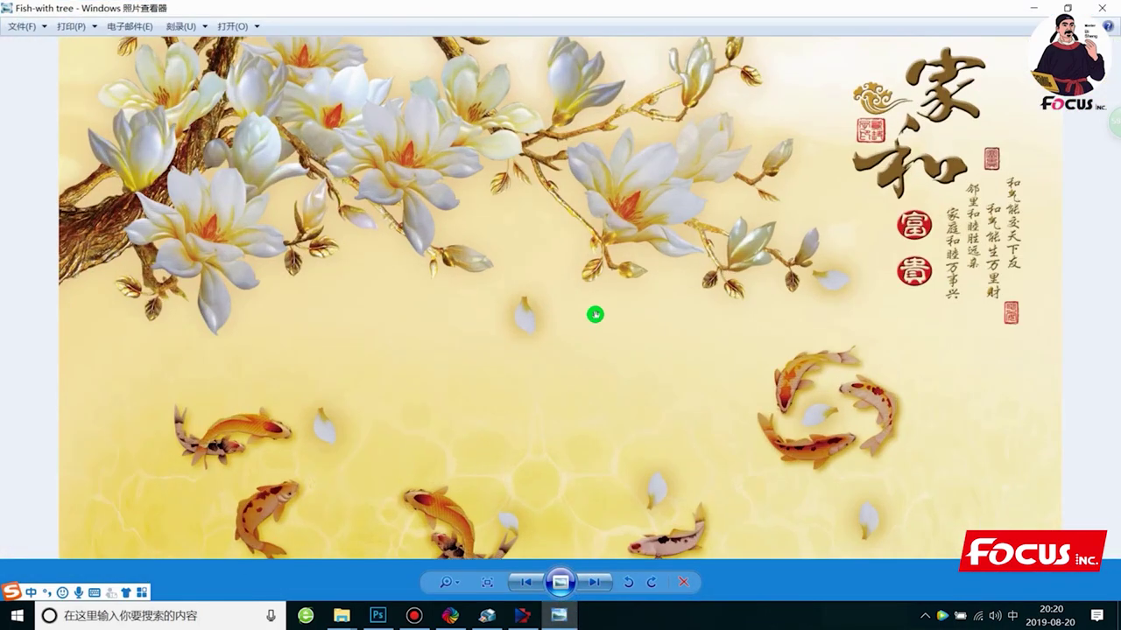
scroll(596, 316, "down", 1)
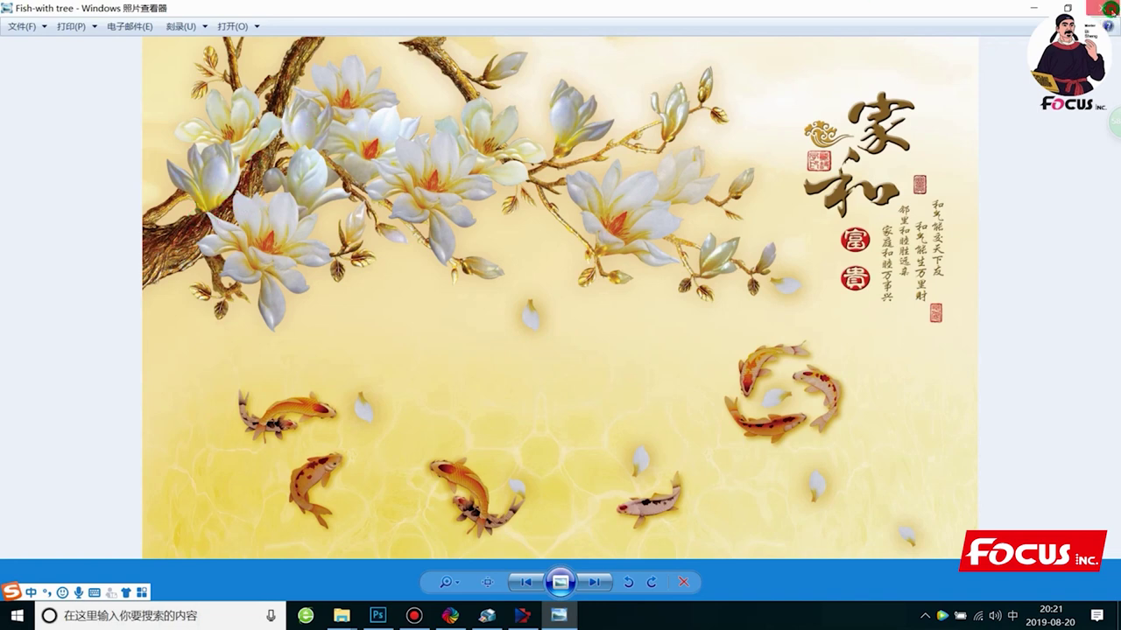
left_click(1105, 8)
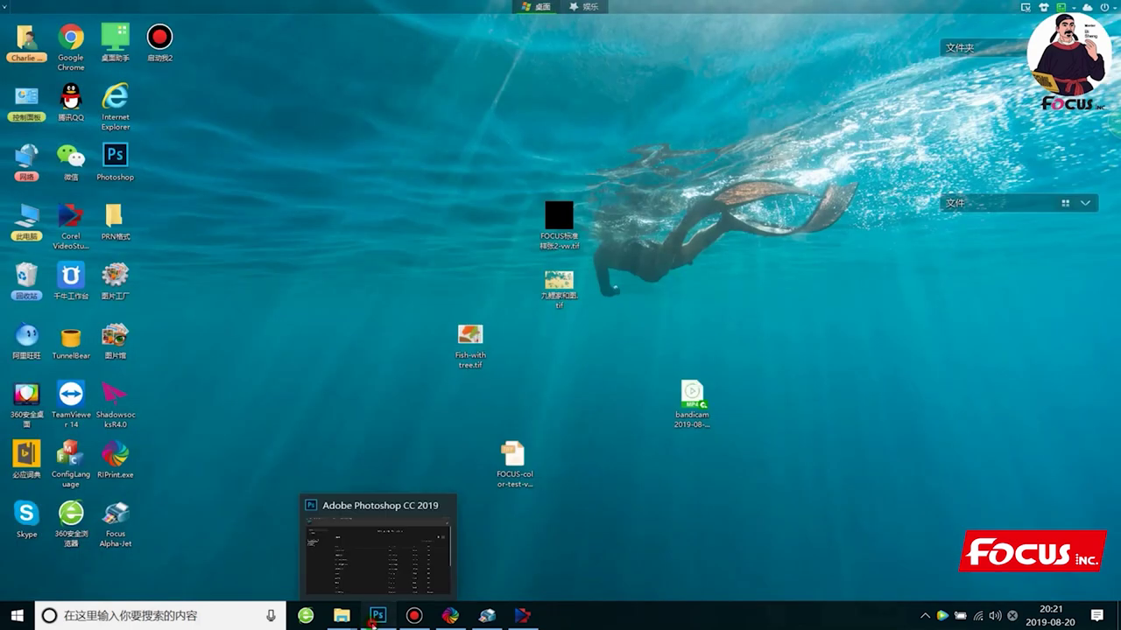
Step: Switch to Photoshop and move its window aside to uncover the image files on the desktop
left_click(378, 615)
left_click_drag(954, 61, 329, 99)
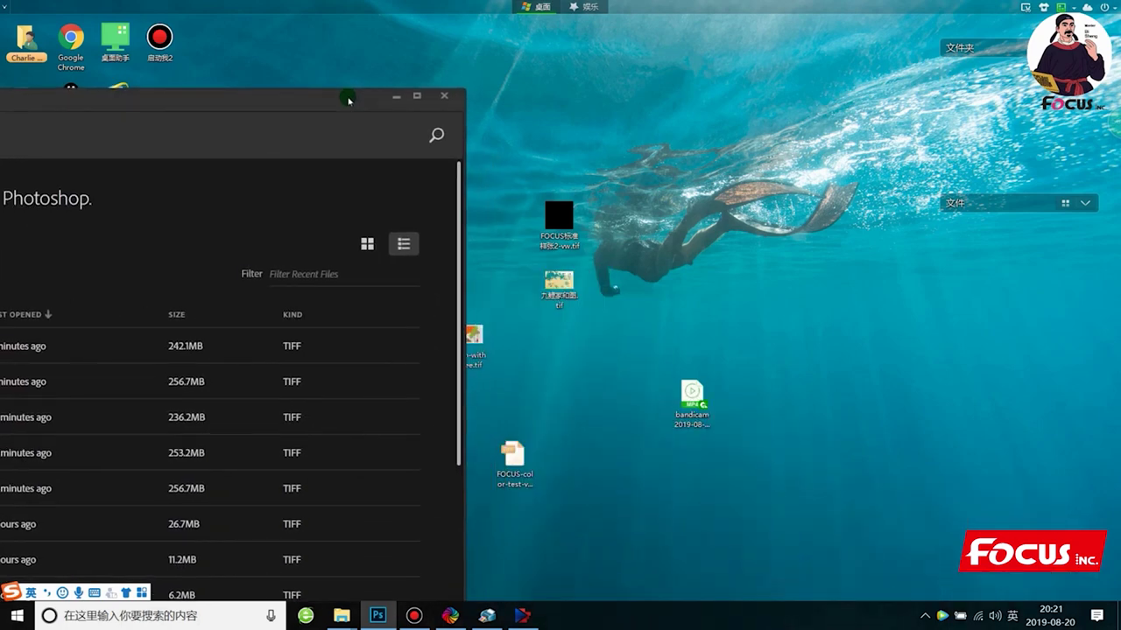
left_click_drag(512, 458, 750, 50)
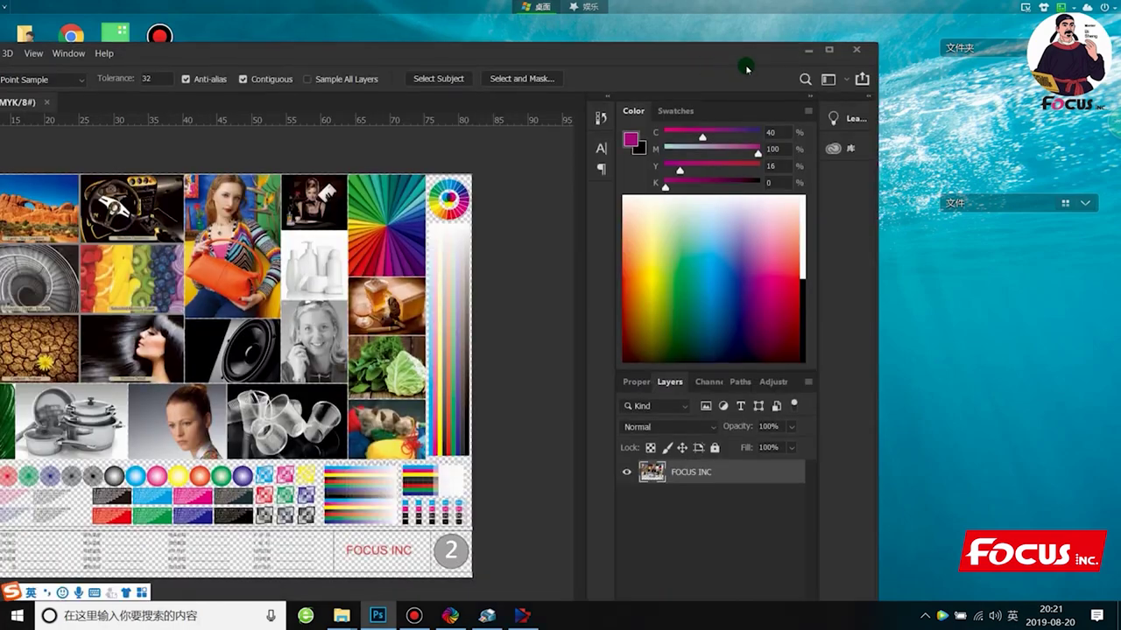
left_click(825, 41)
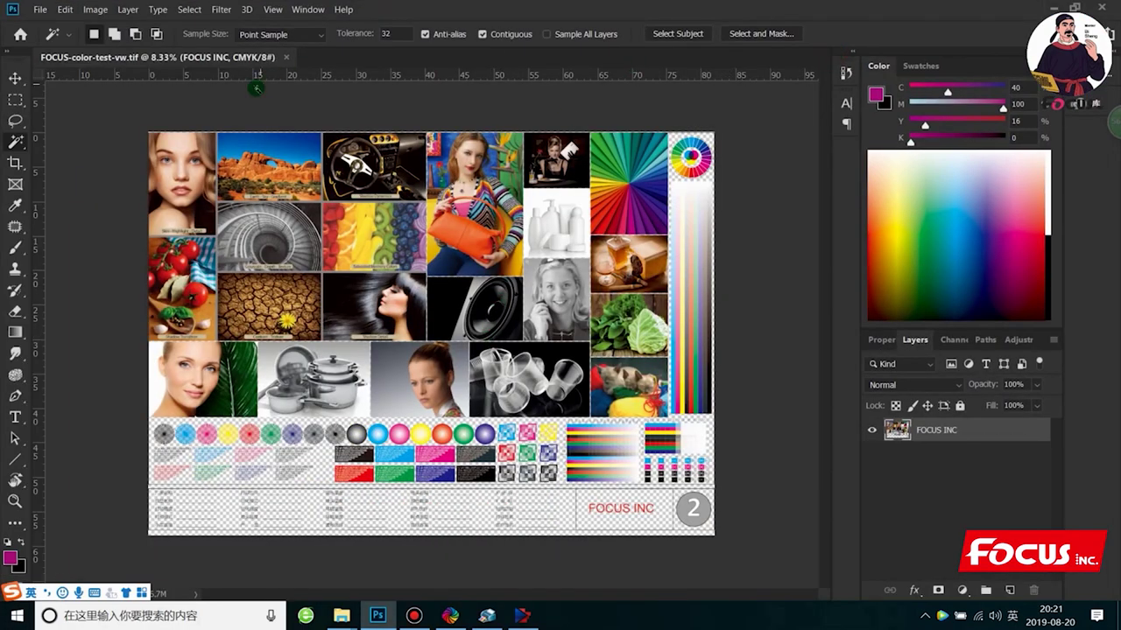
left_click(285, 56)
Step: Open Fish-with tree.tif from the desktop in Photoshop and maximize the Photoshop window
left_click(1074, 7)
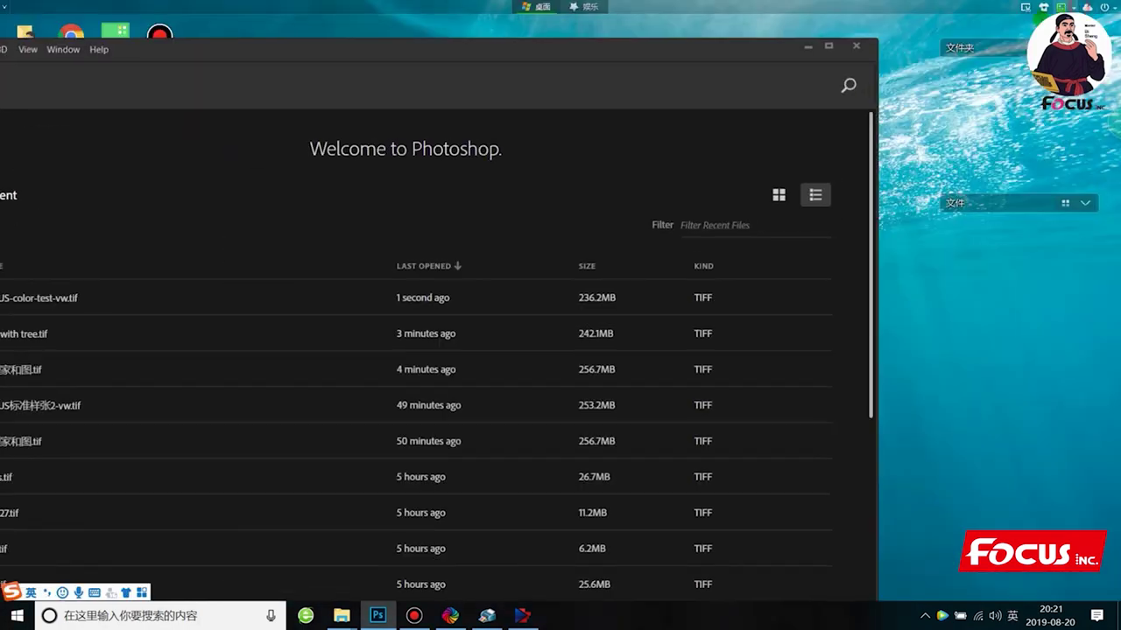
left_click_drag(756, 50, 645, 393)
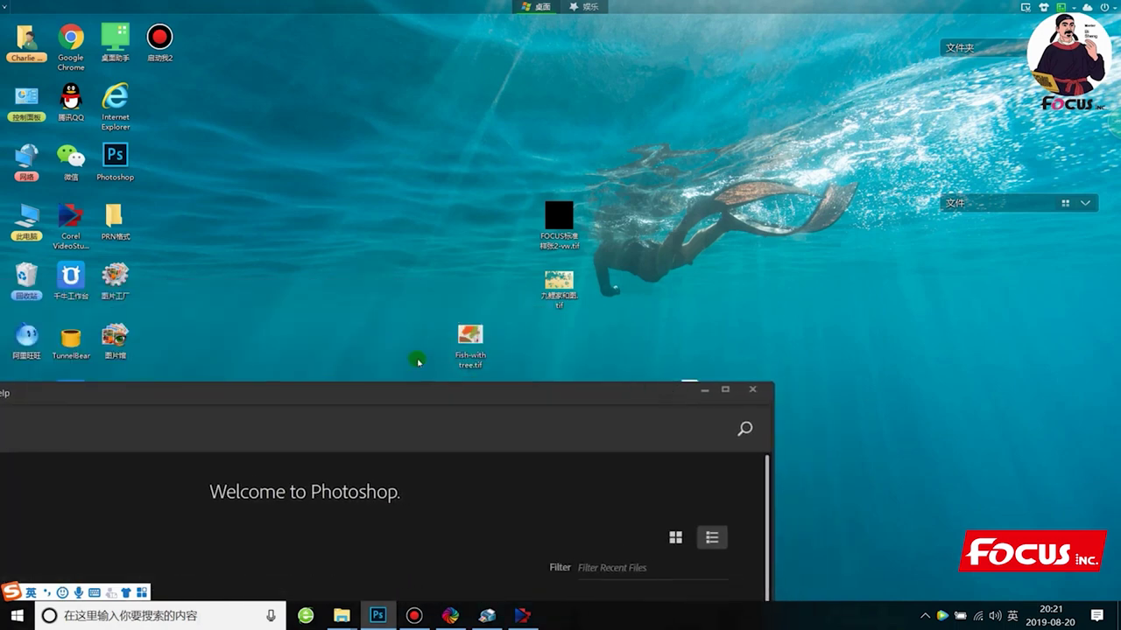
left_click_drag(479, 337, 455, 513)
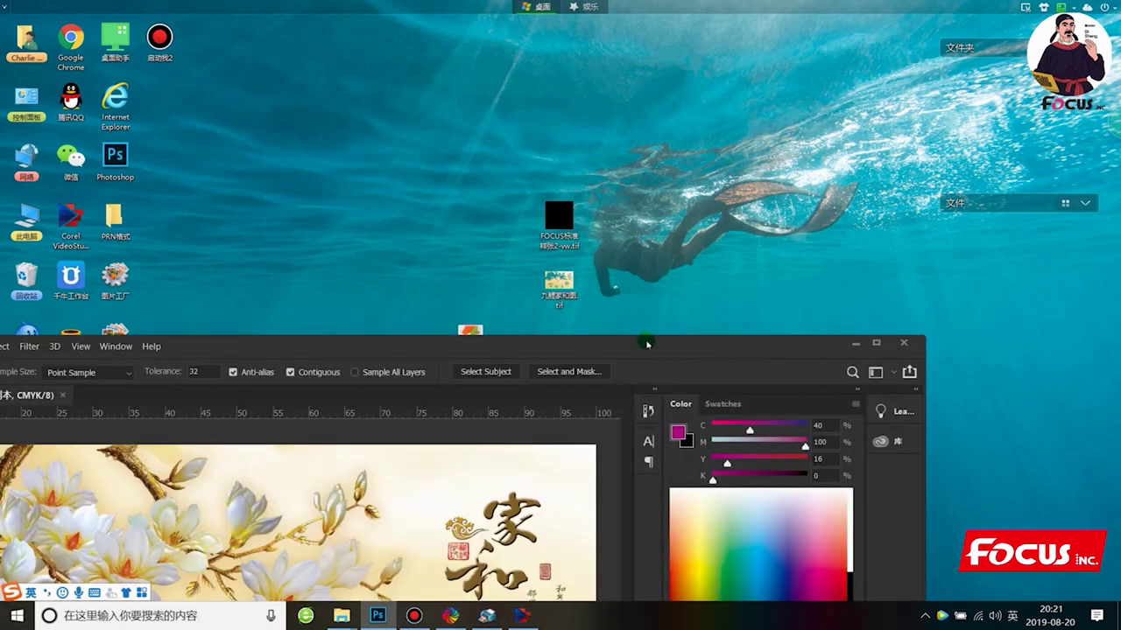
double_click(648, 342)
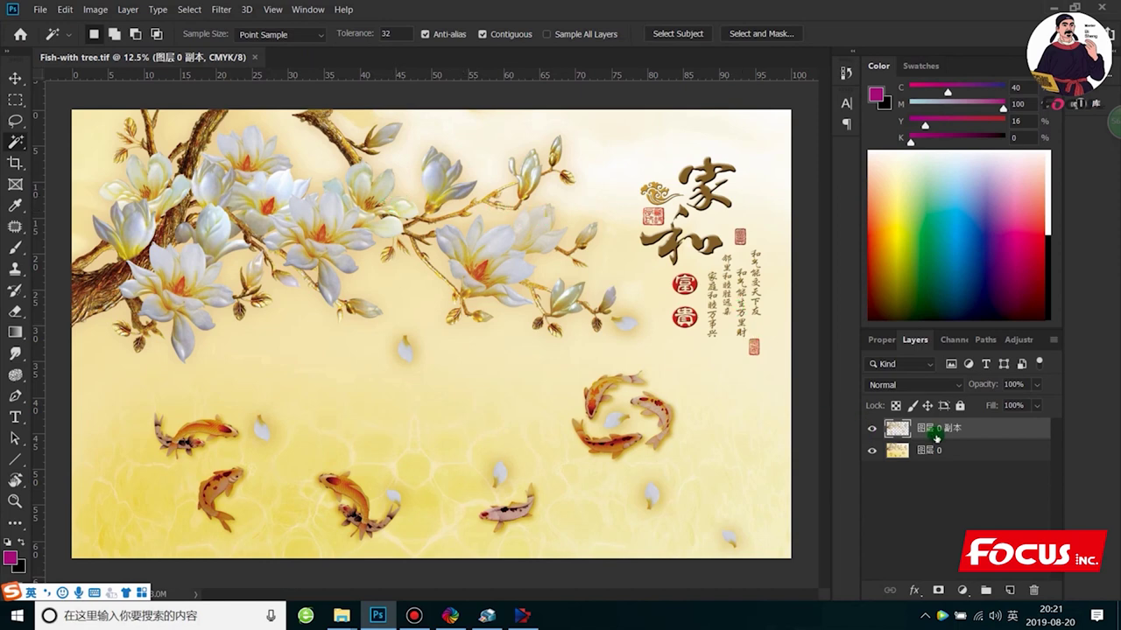
Step: Check which colour mode and bit depth the image uses without changing them
left_click(95, 10)
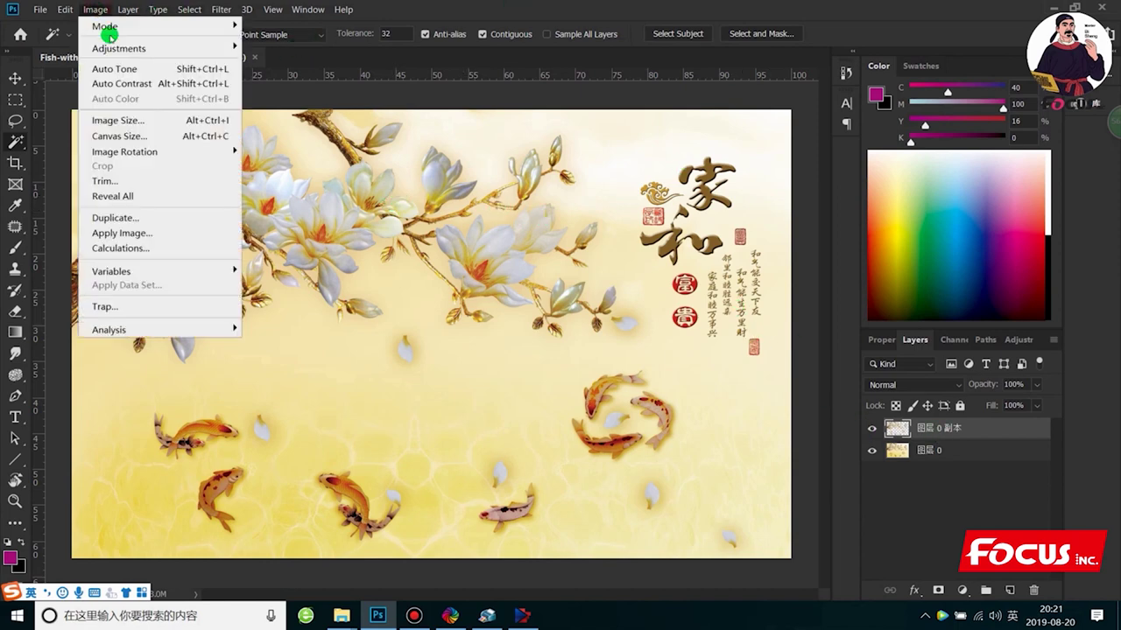
mouse_move(112, 26)
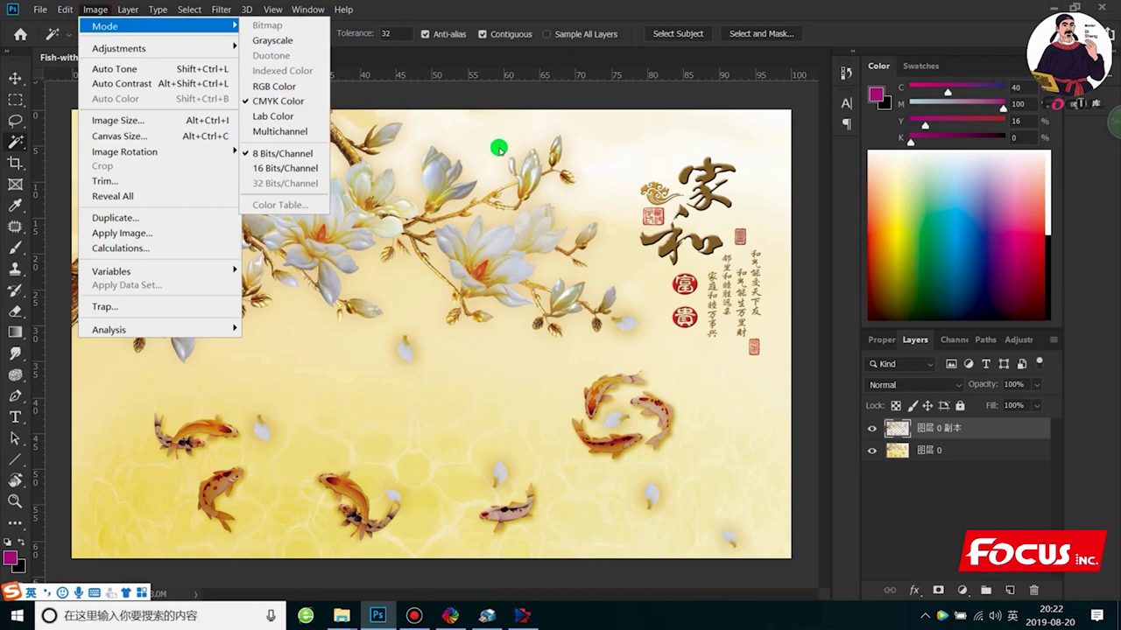
left_click(618, 133)
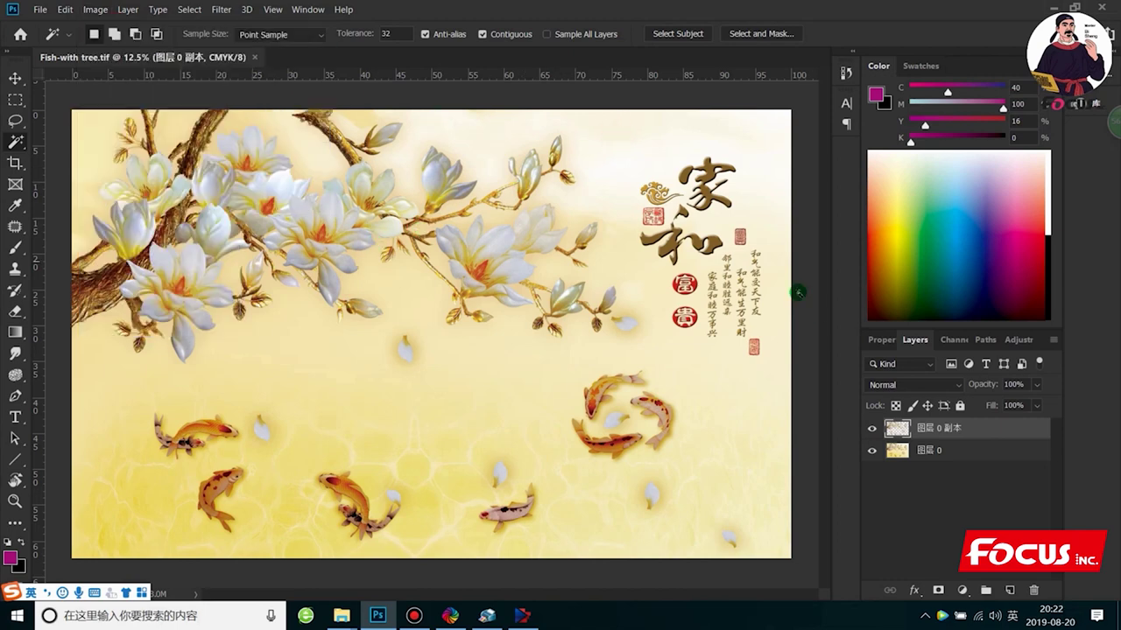
Step: Make the layer 图层 0 active and hide the layer 图层 0 副本
left_click(932, 451)
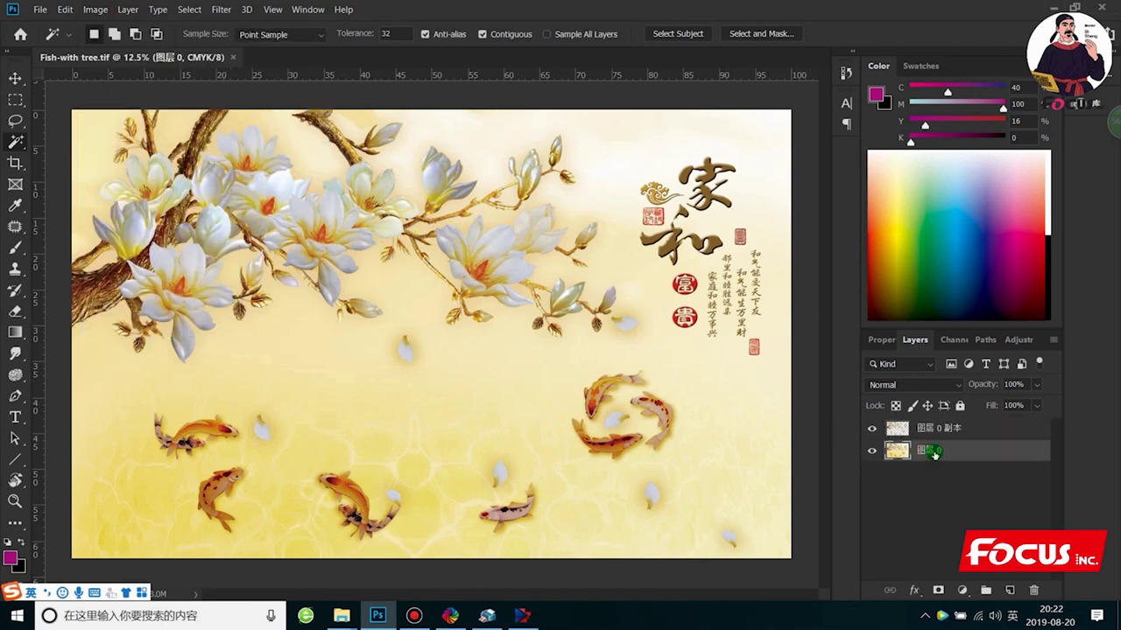
left_click(872, 429)
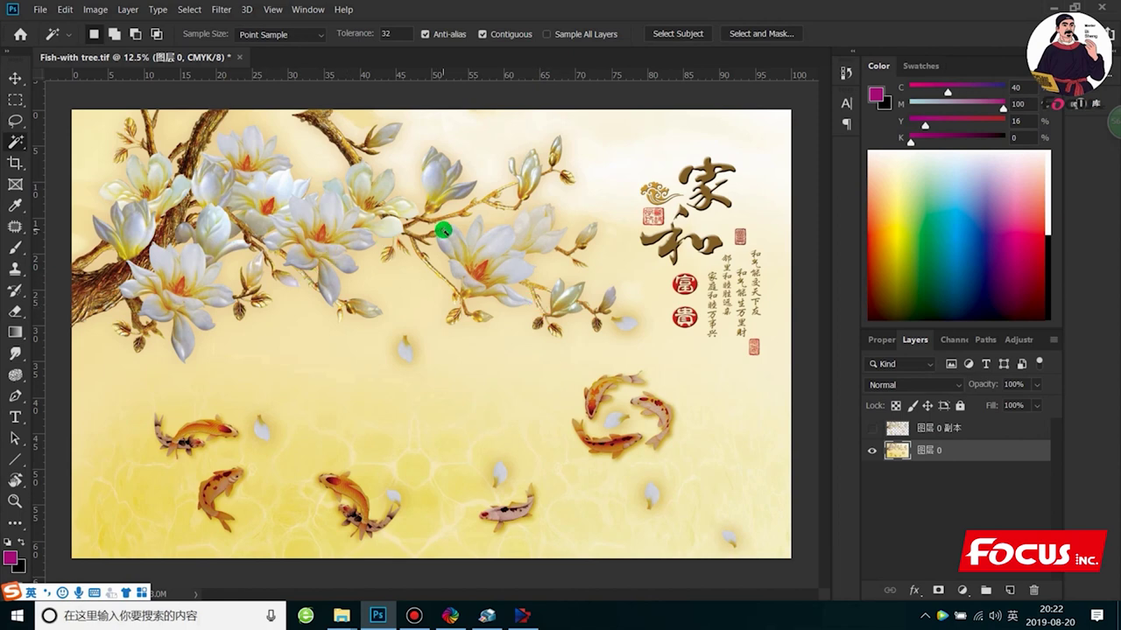
Step: Select white petals of the magnolia blossoms with the Magic Wand Tool and extend the selection with Similar
right_click(14, 140)
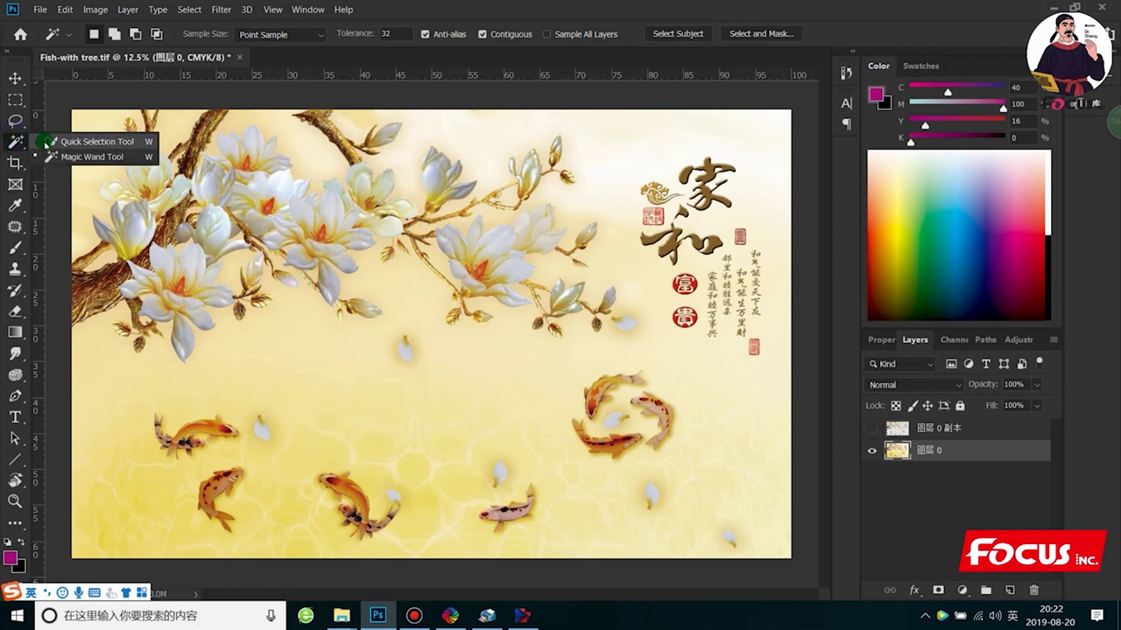
left_click(70, 156)
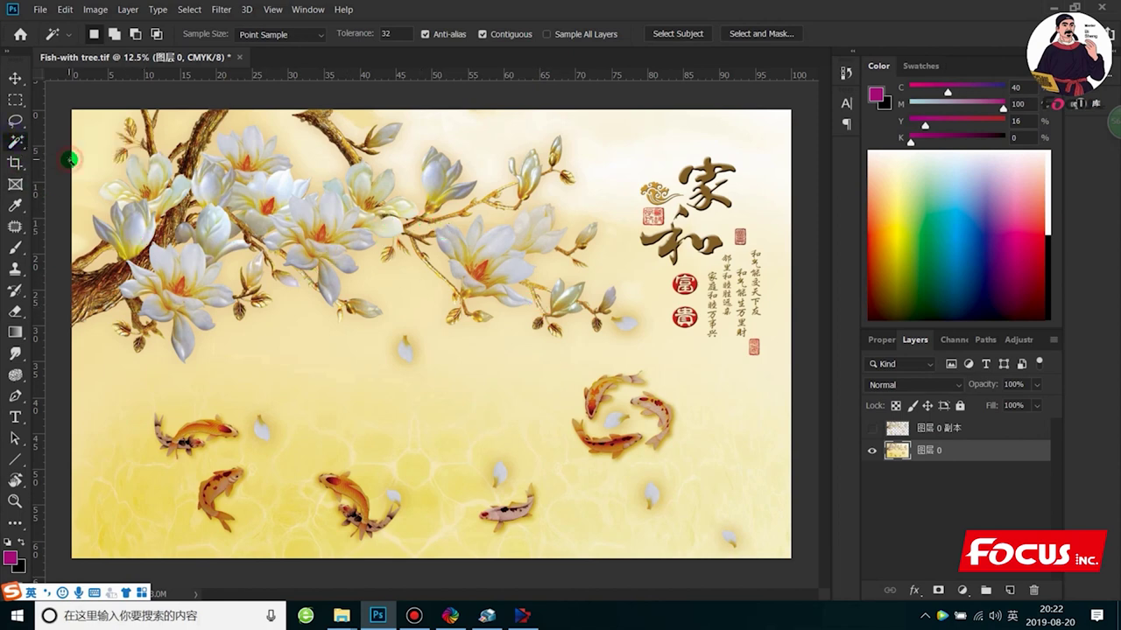
left_click(280, 194)
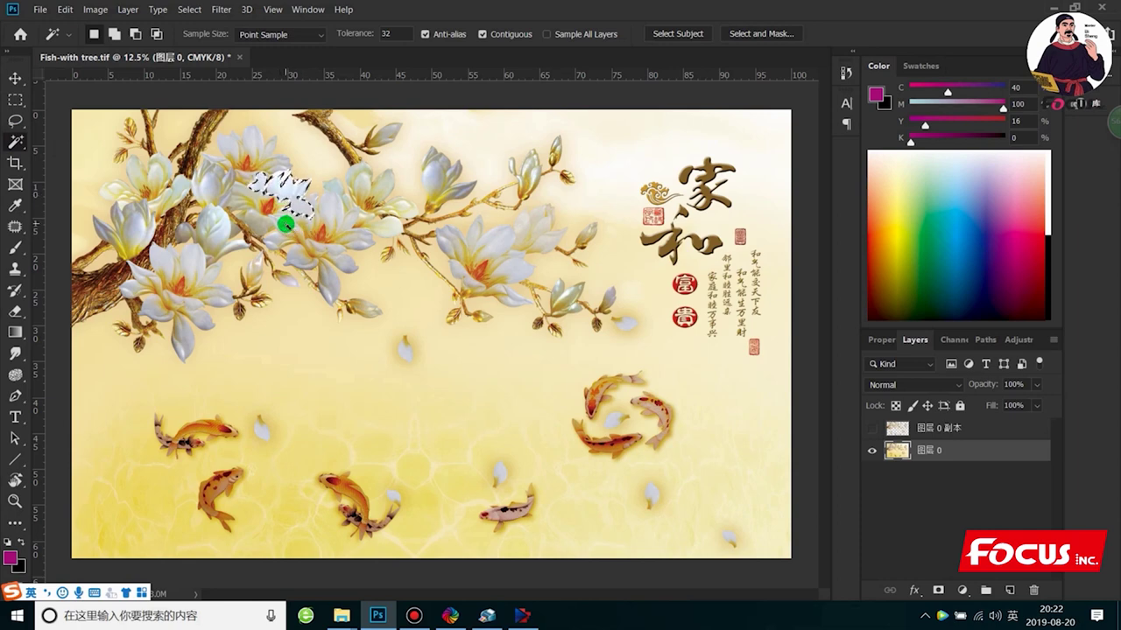
key("shift")
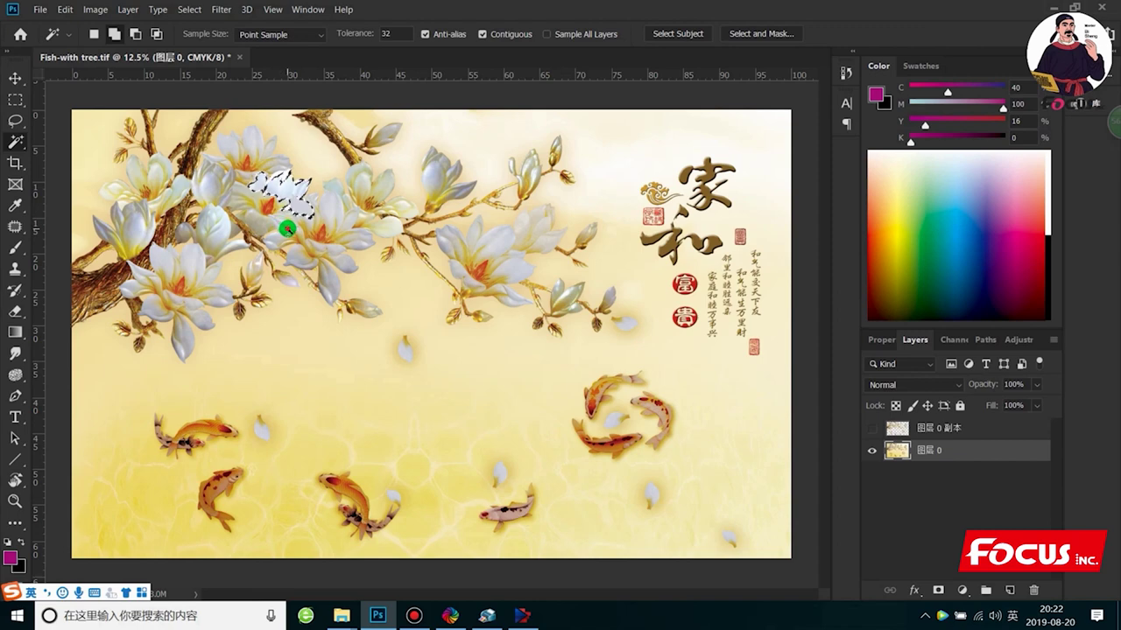
left_click(319, 213, "shift")
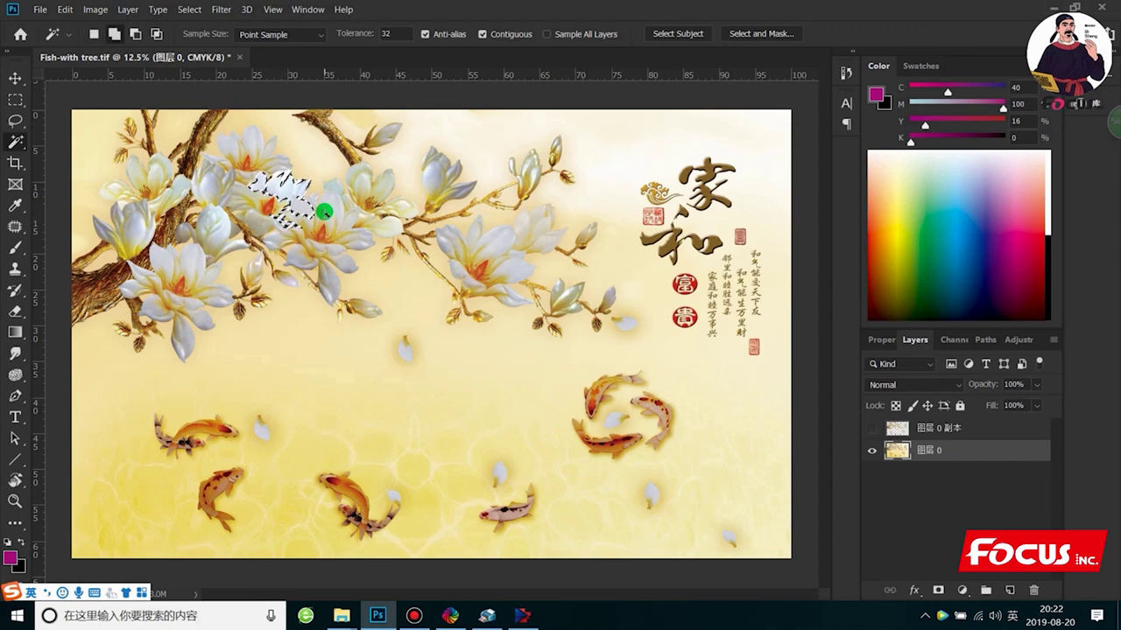
right_click(326, 210)
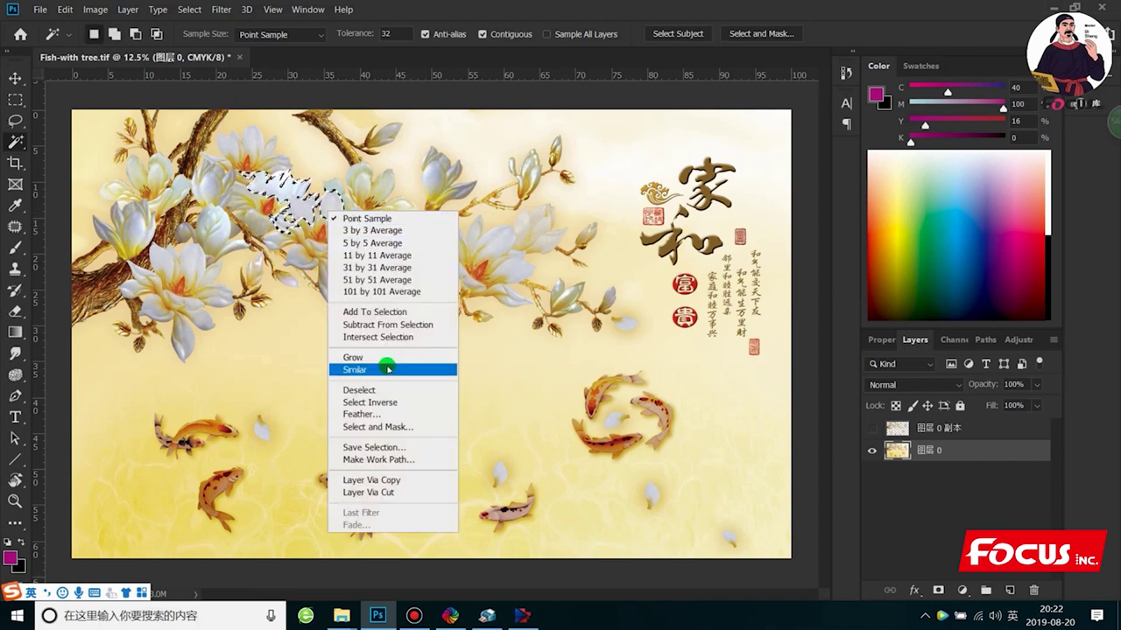
left_click(386, 368)
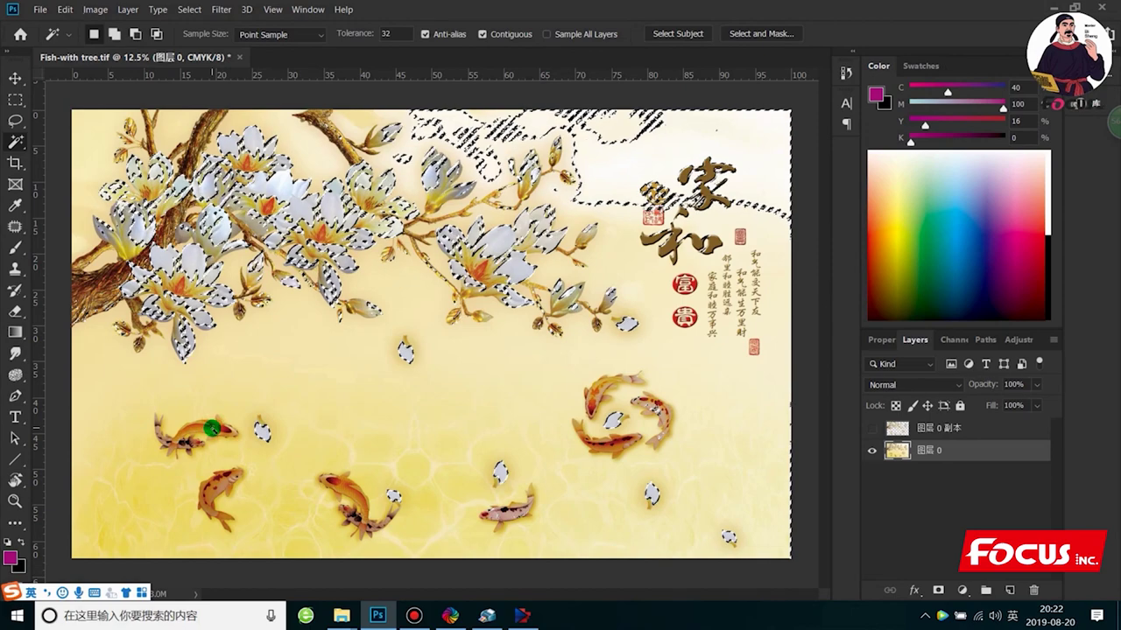
Step: Add the koi in the lower part of the picture and in the fish ring to the selection with the Magic Wand
left_click(203, 429)
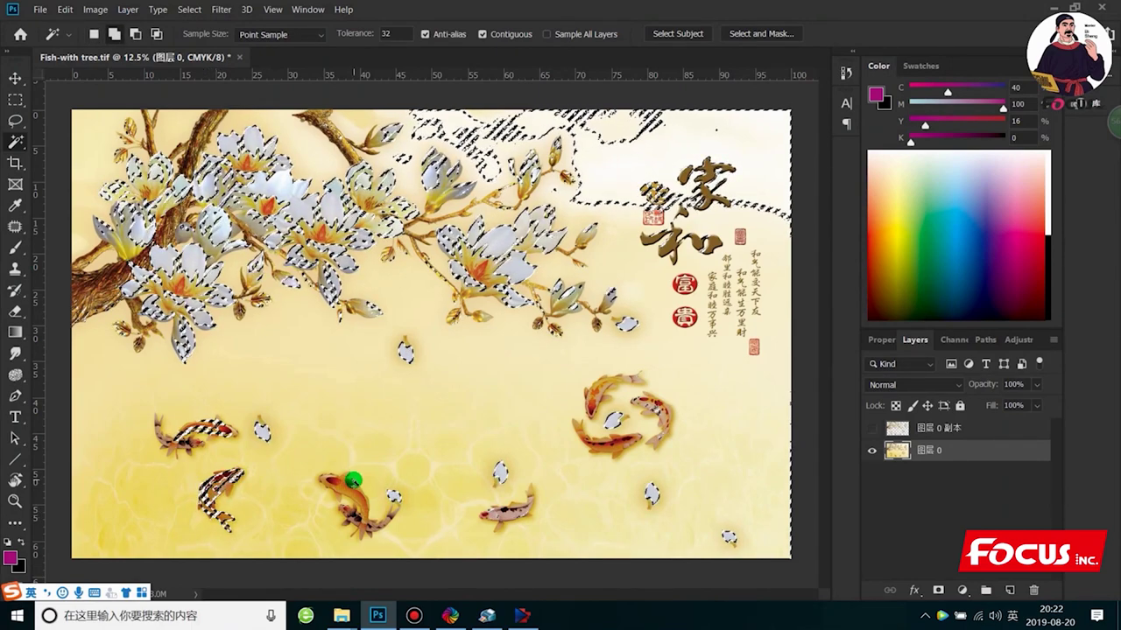
left_click(351, 517, "shift")
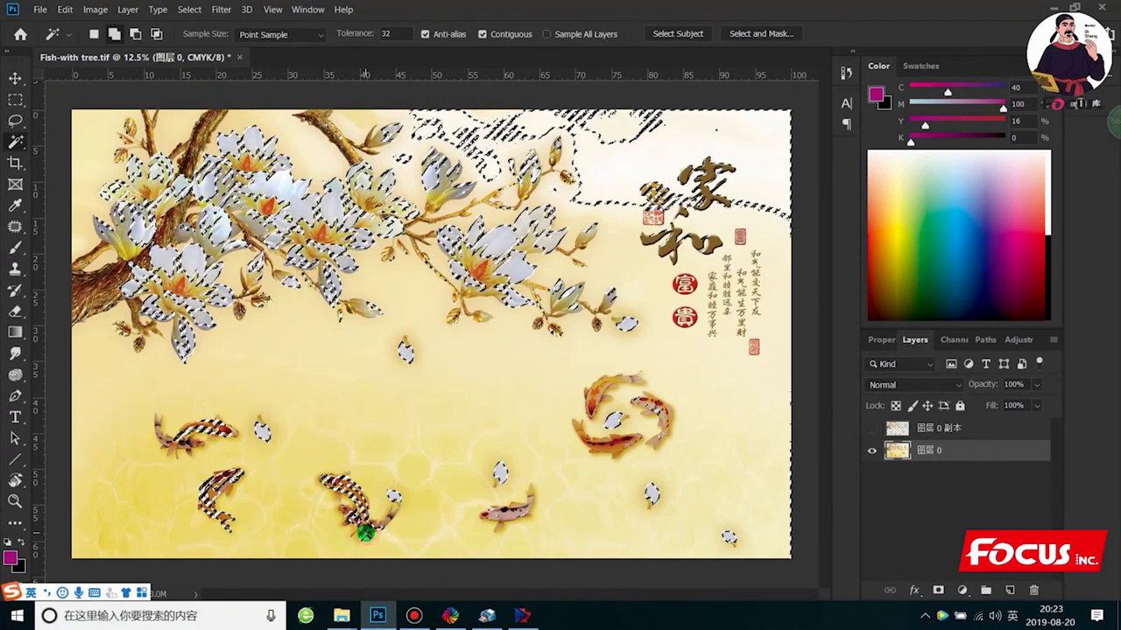
left_click(483, 515, "shift")
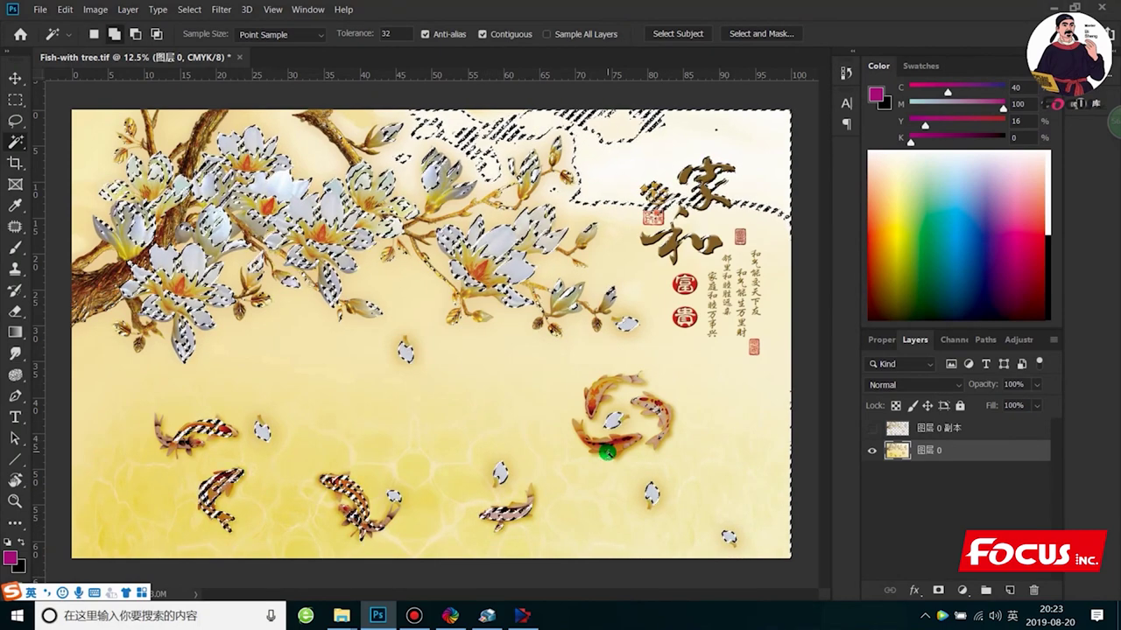
left_click(614, 443, "shift")
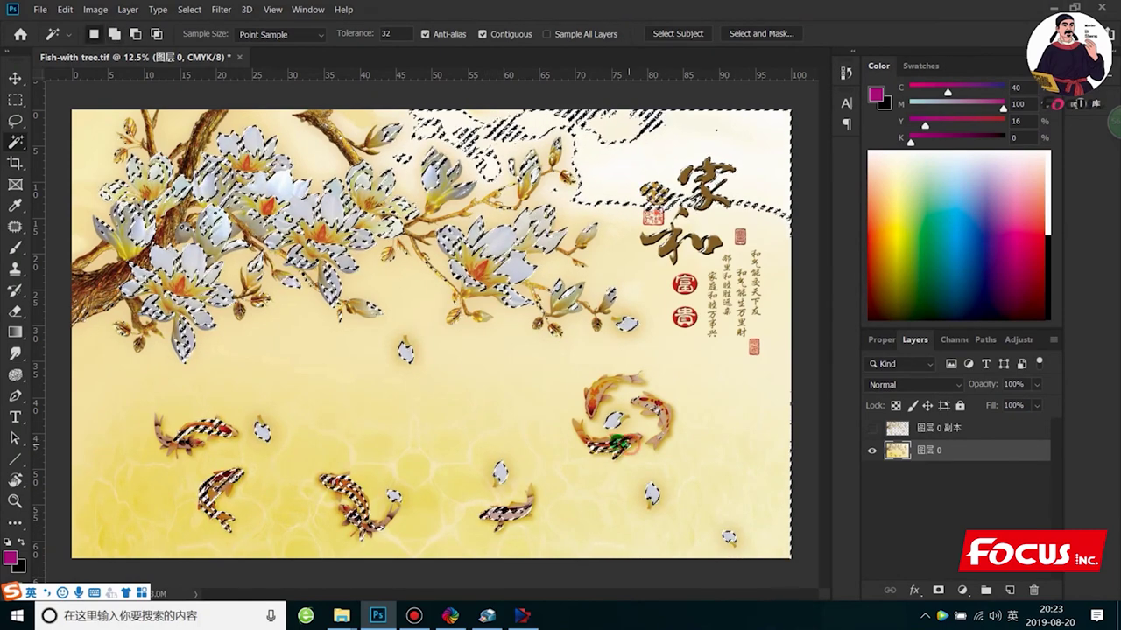
left_click(608, 446, "shift")
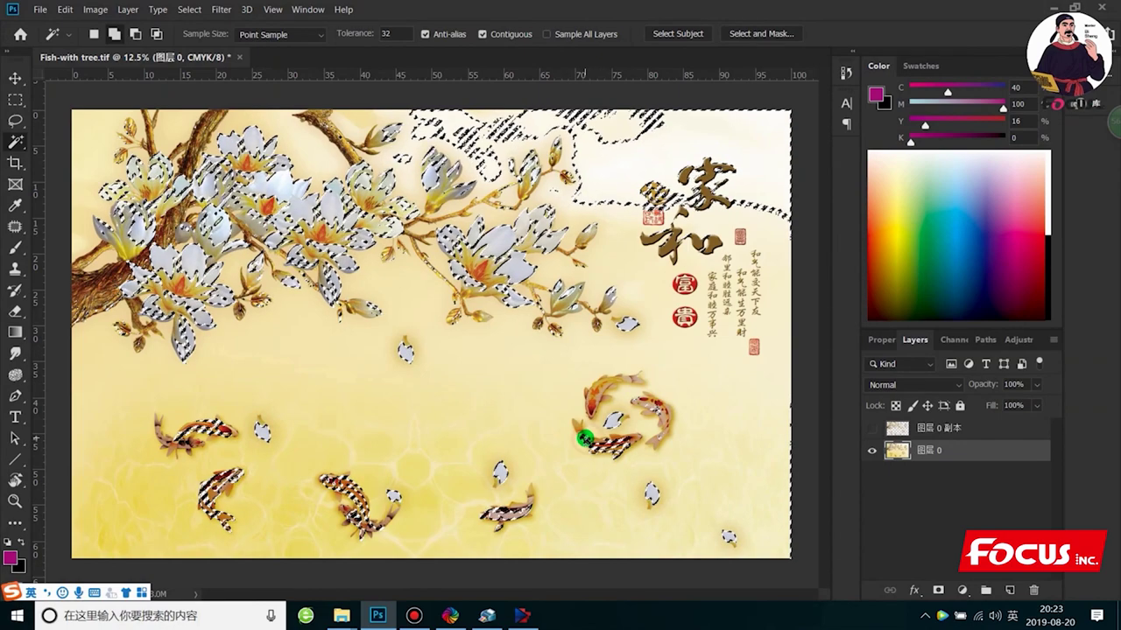
left_click(595, 409, "shift")
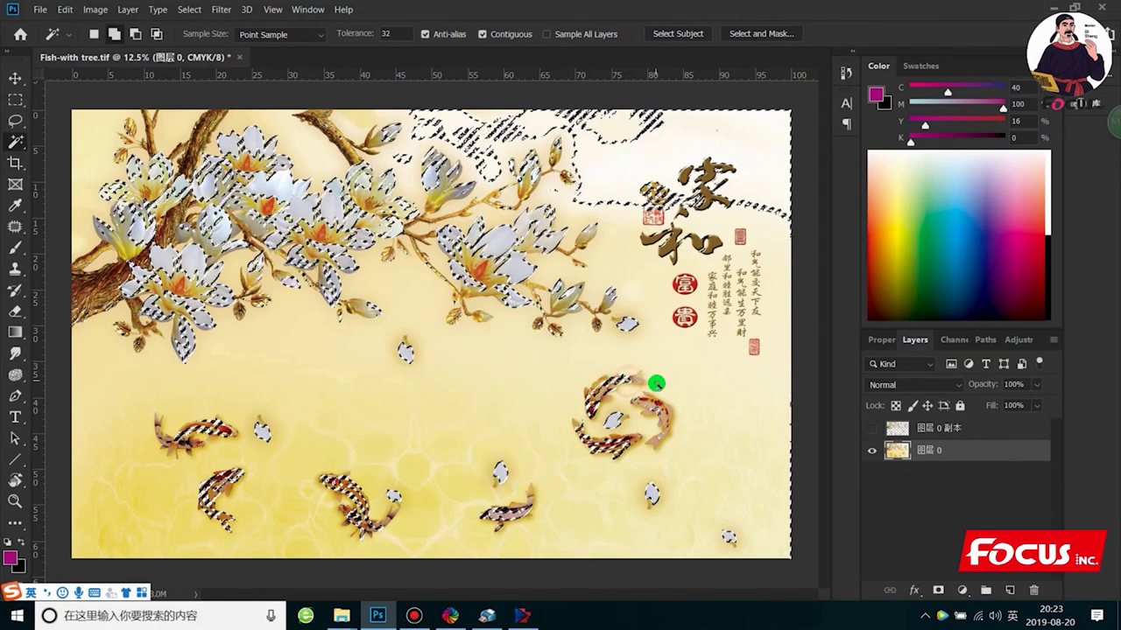
left_click(592, 392, "shift")
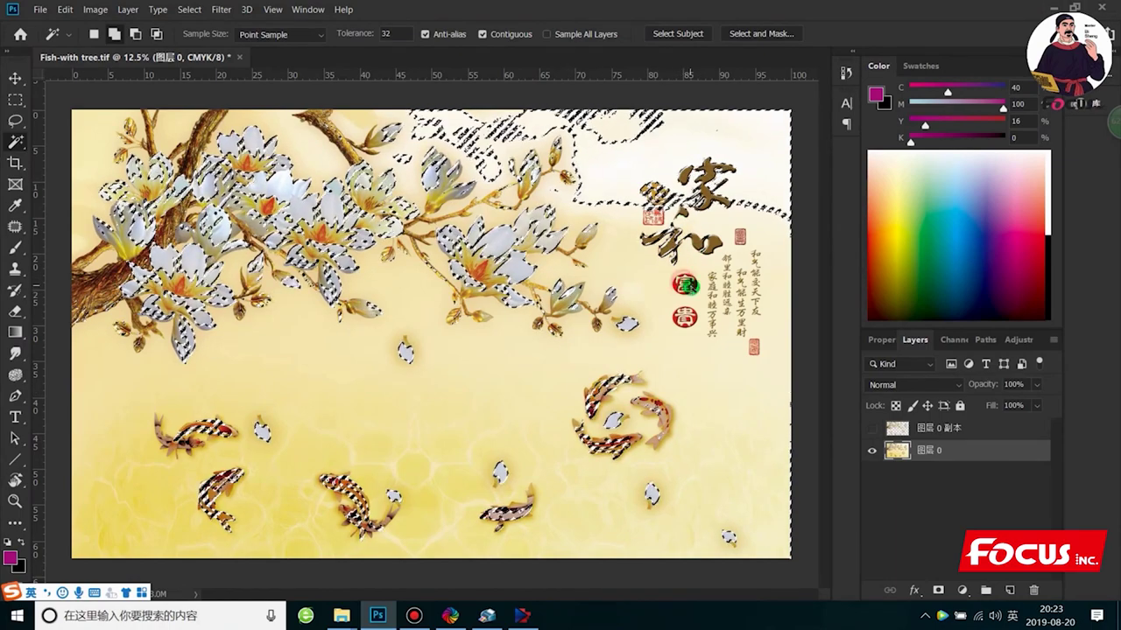
Step: Add the large calligraphy and the two round red seals 富 and 貴 to the Magic Wand selection
left_click(680, 131, "shift")
left_click(716, 130, "shift")
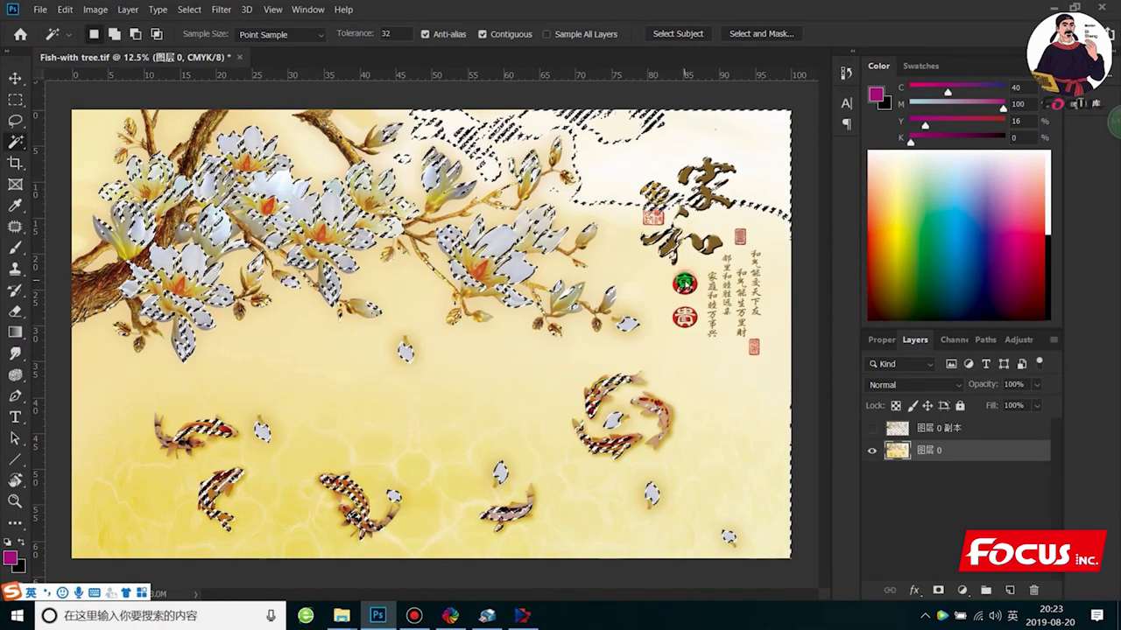
left_click(687, 317, "shift")
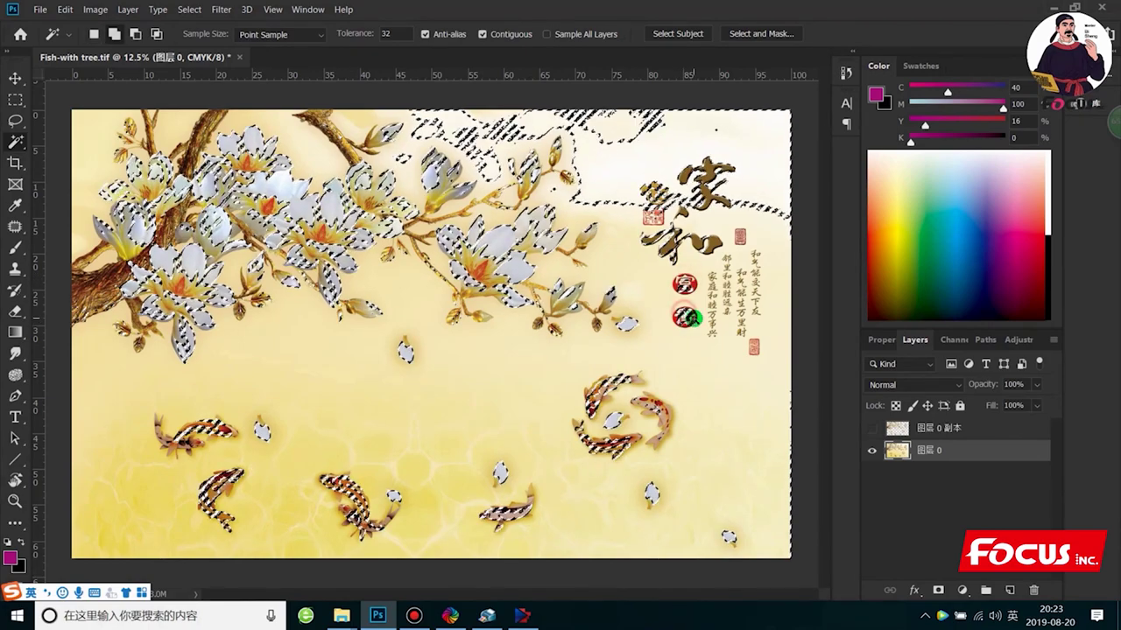
Step: Add the remaining buds, thin twigs, upper branch and tree trunk to the selection with the Magic Wand
left_click(553, 186, "shift")
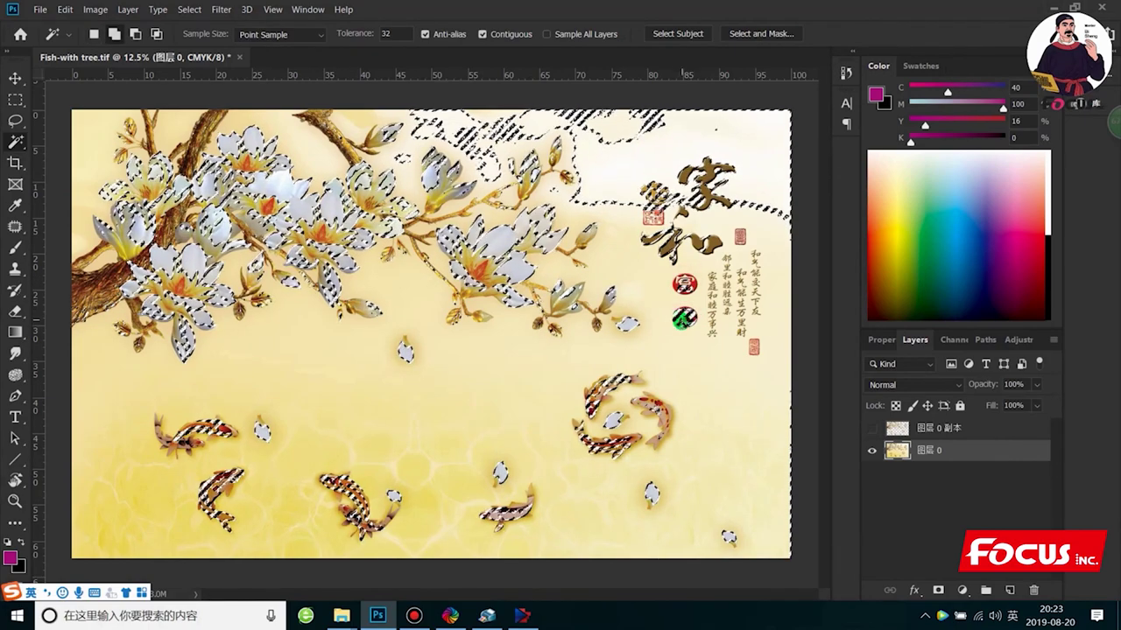
left_click(554, 304, "shift")
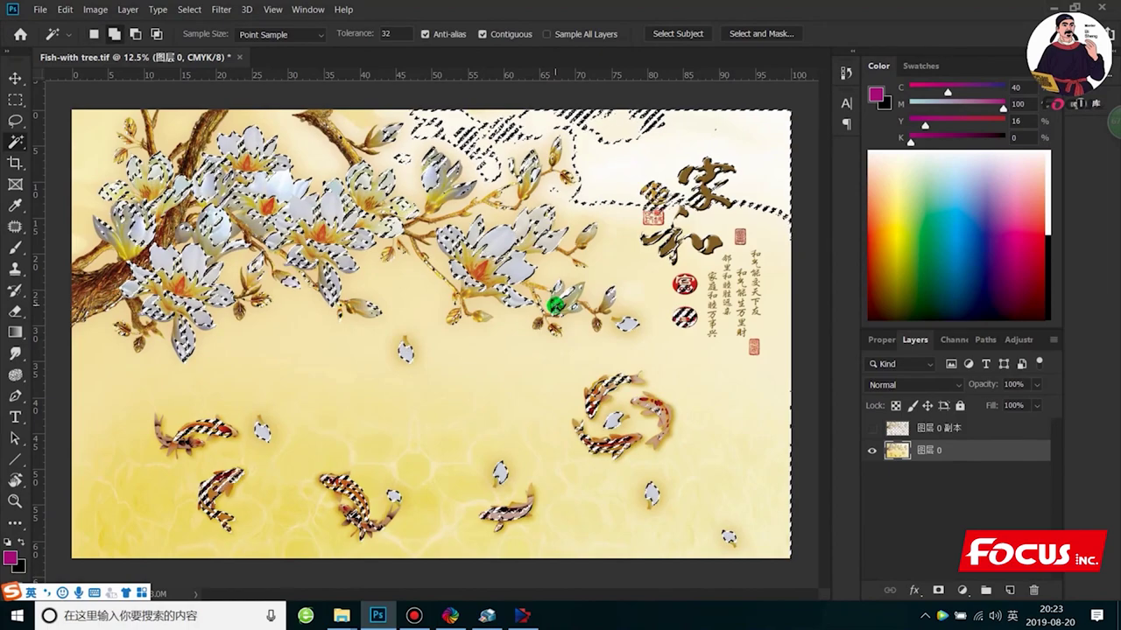
left_click(523, 295, "shift")
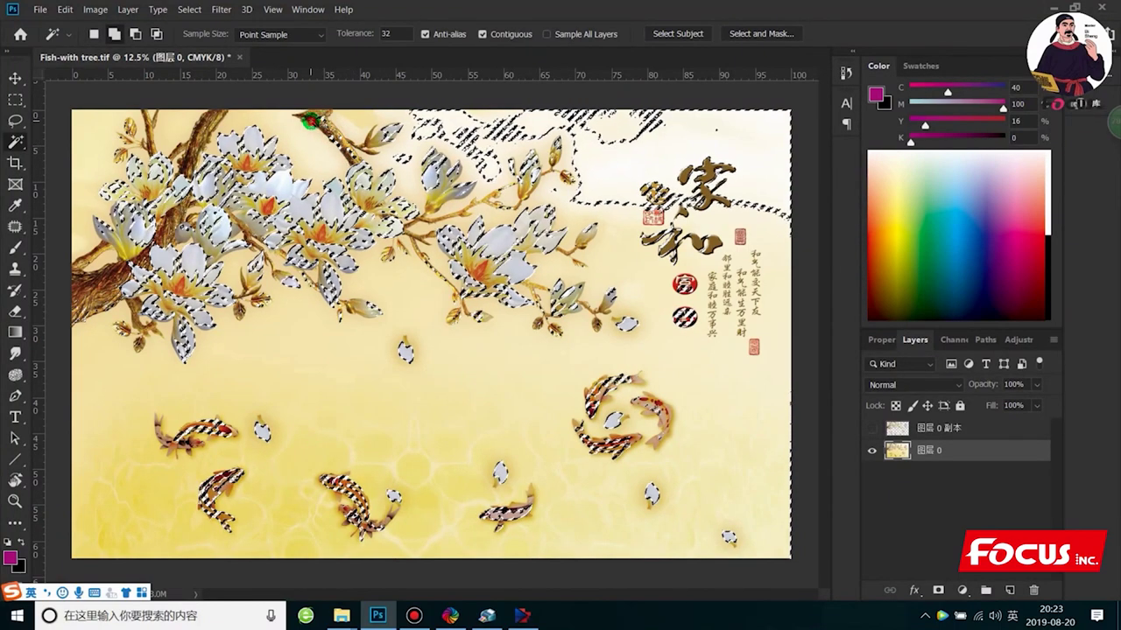
left_click(326, 124, "shift")
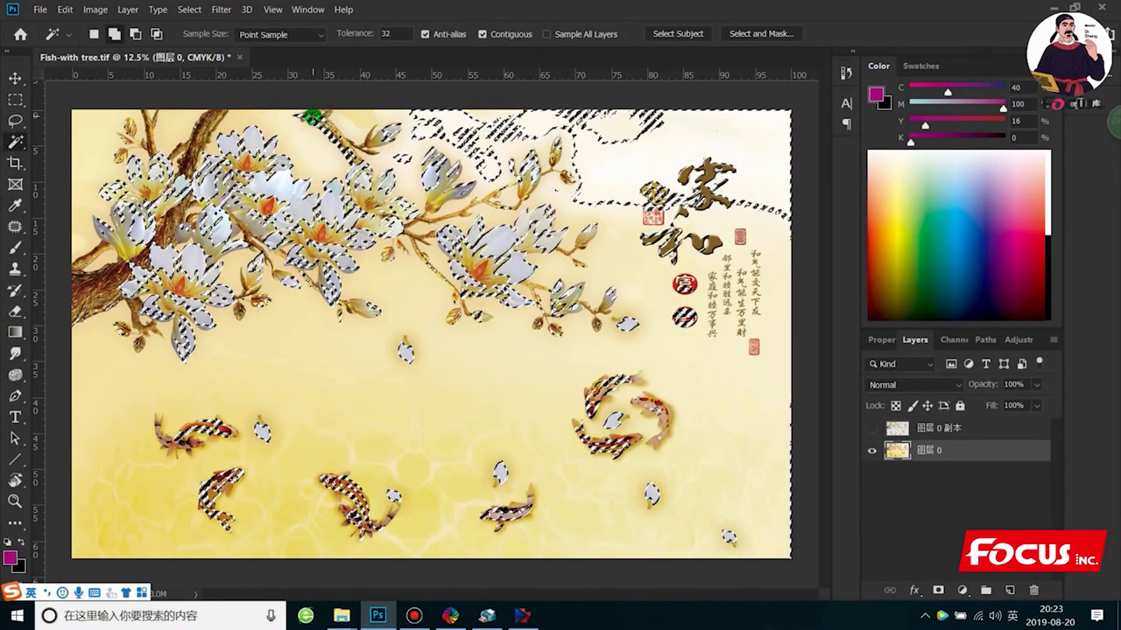
left_click(206, 130, "shift")
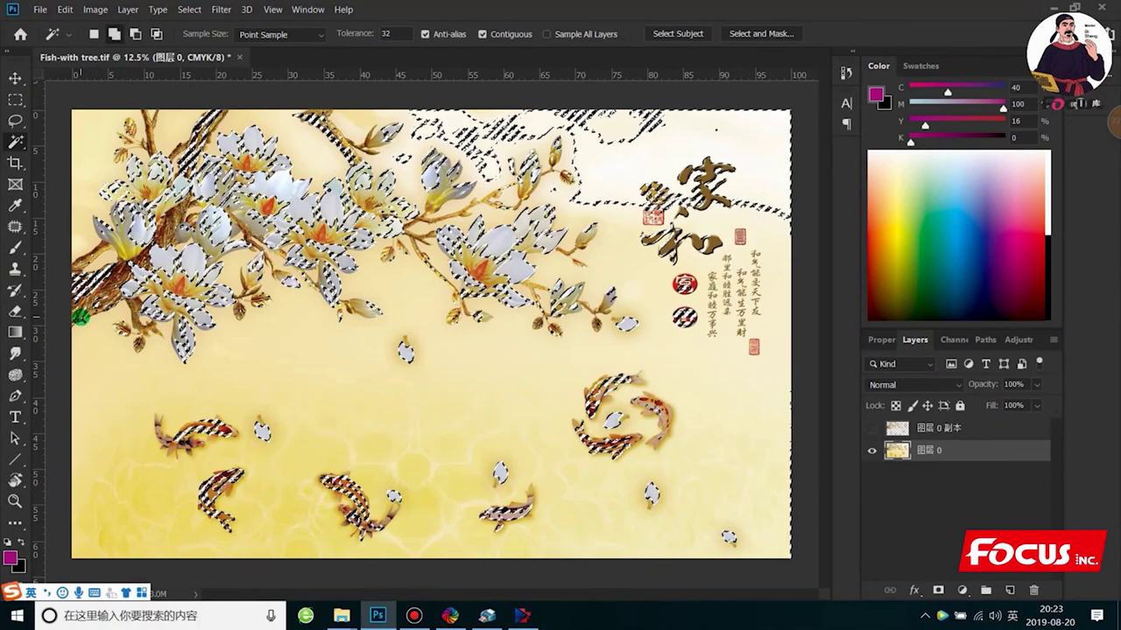
left_click(447, 272)
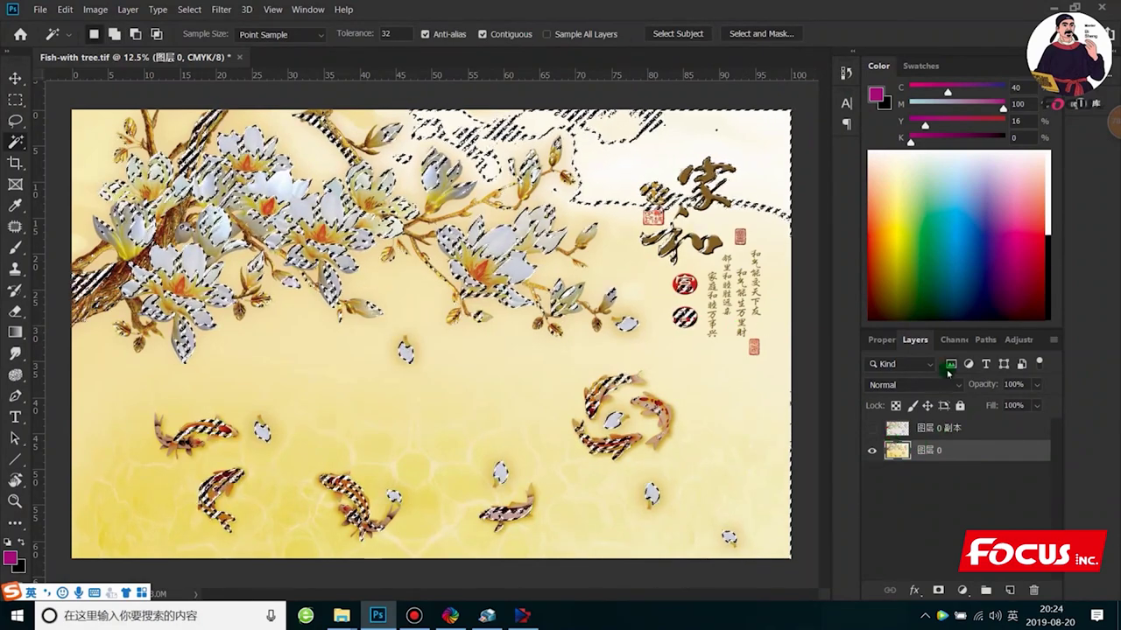
Step: Create a new spot channel named varnish from the current selection
left_click(958, 342)
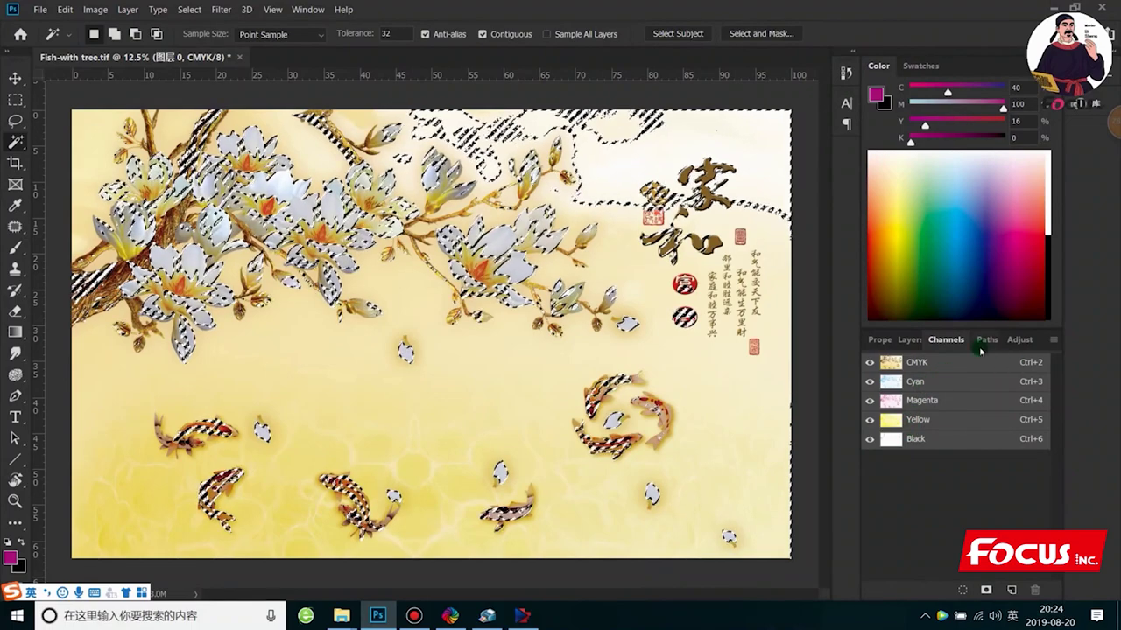
left_click(1053, 340)
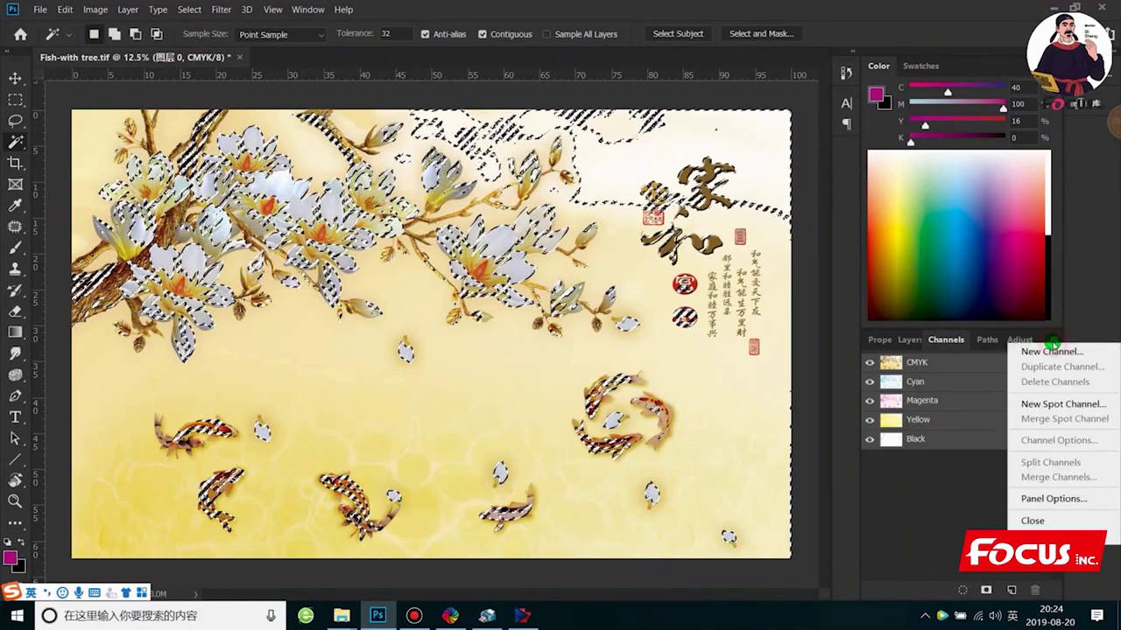
left_click(1059, 404)
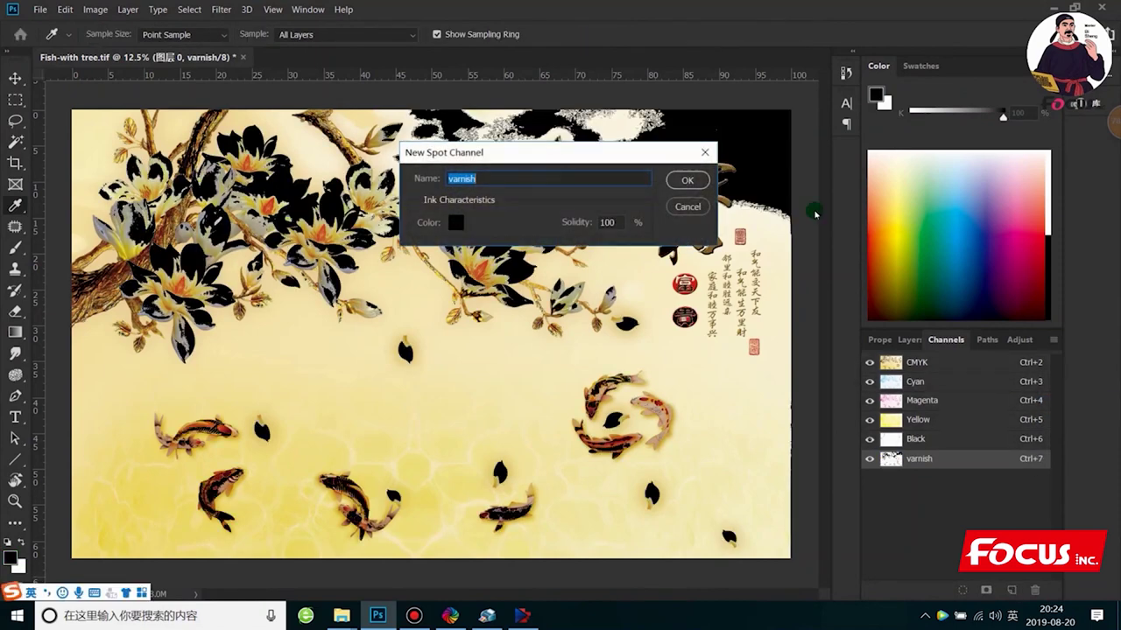
Step: Set the spot channel's ink color to C 100, M 100, Y 100, K 100 and confirm the new channel
left_click(457, 224)
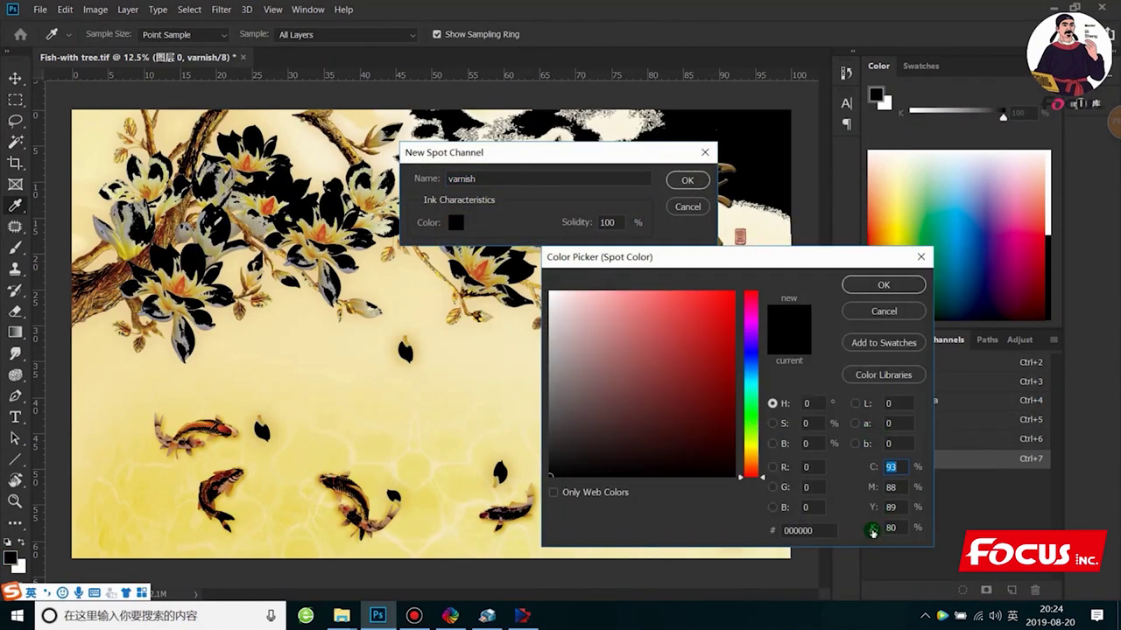
left_click(509, 489)
left_click(888, 464)
type("100")
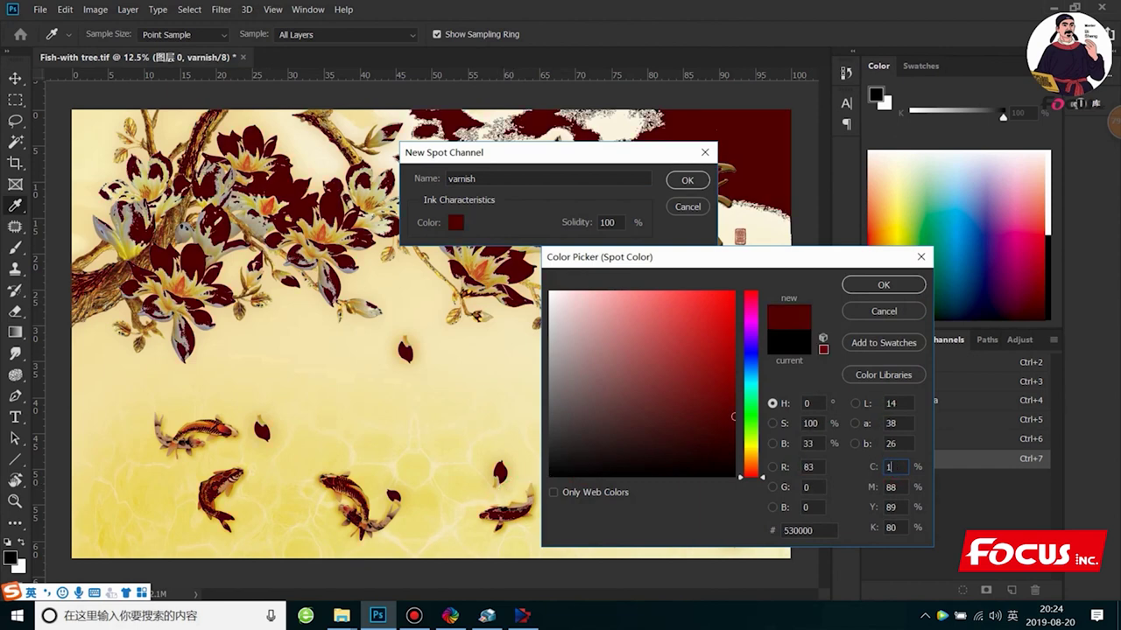
left_click(890, 487)
type("100")
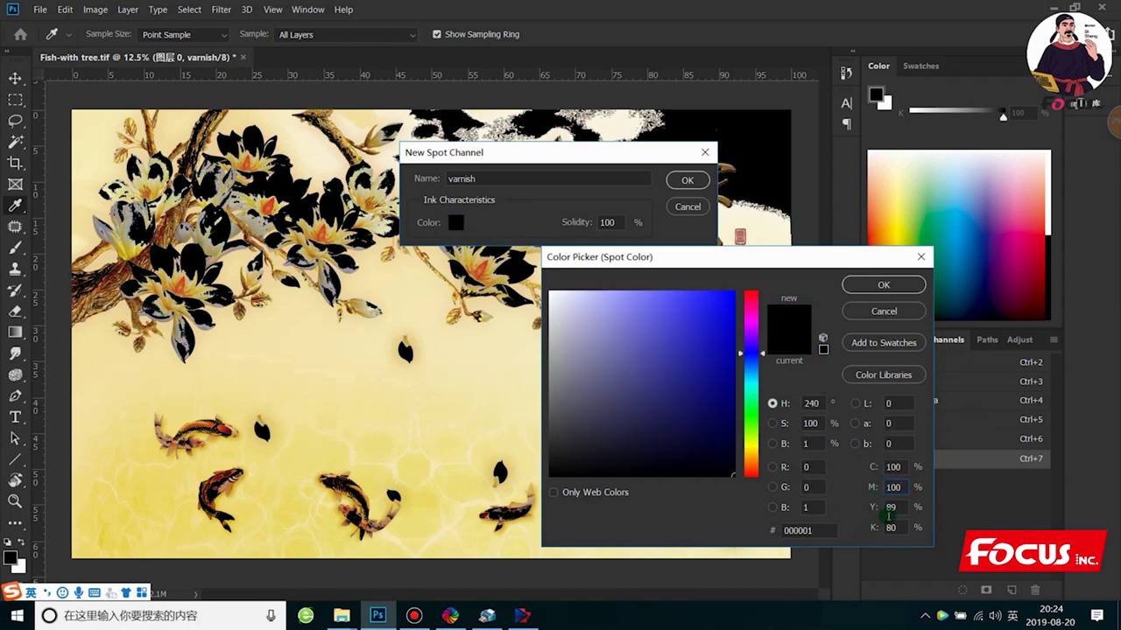
left_click(900, 506)
type("100")
left_click(890, 528)
type("100")
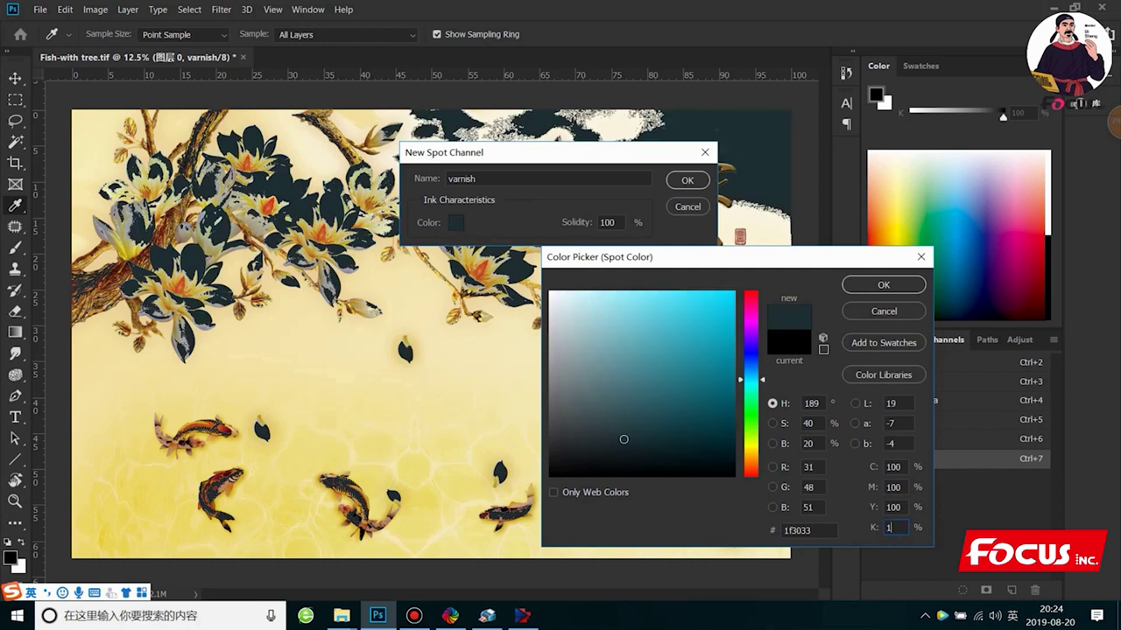
left_click(898, 284)
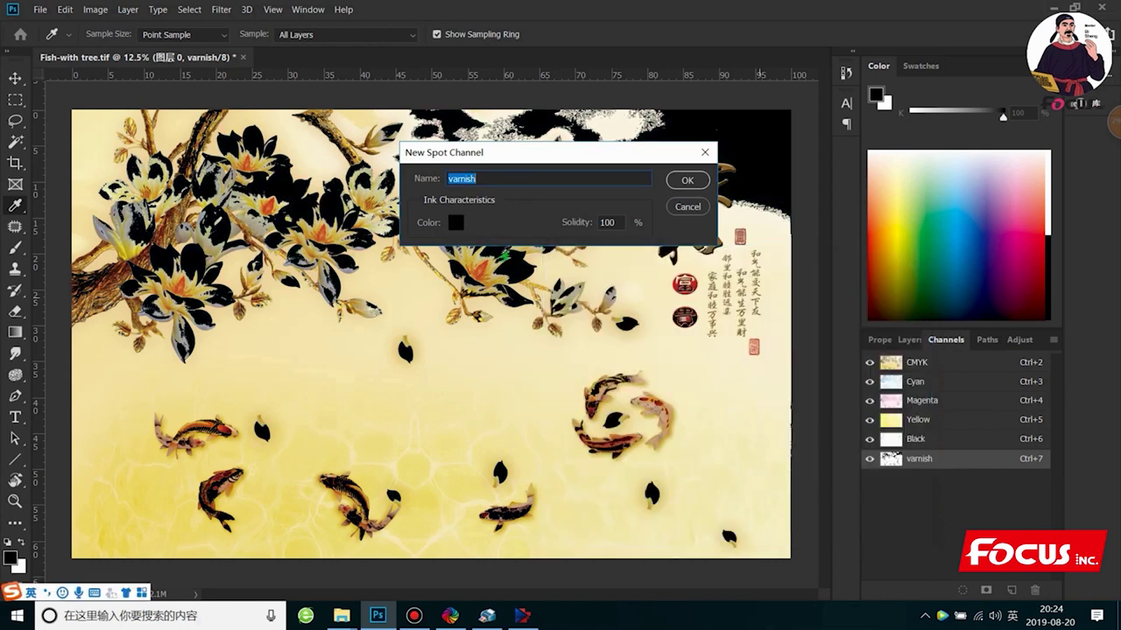
left_click(679, 181)
Step: Hide the CMYK channels so only the varnish channel shows, and rename that channel white
key("w")
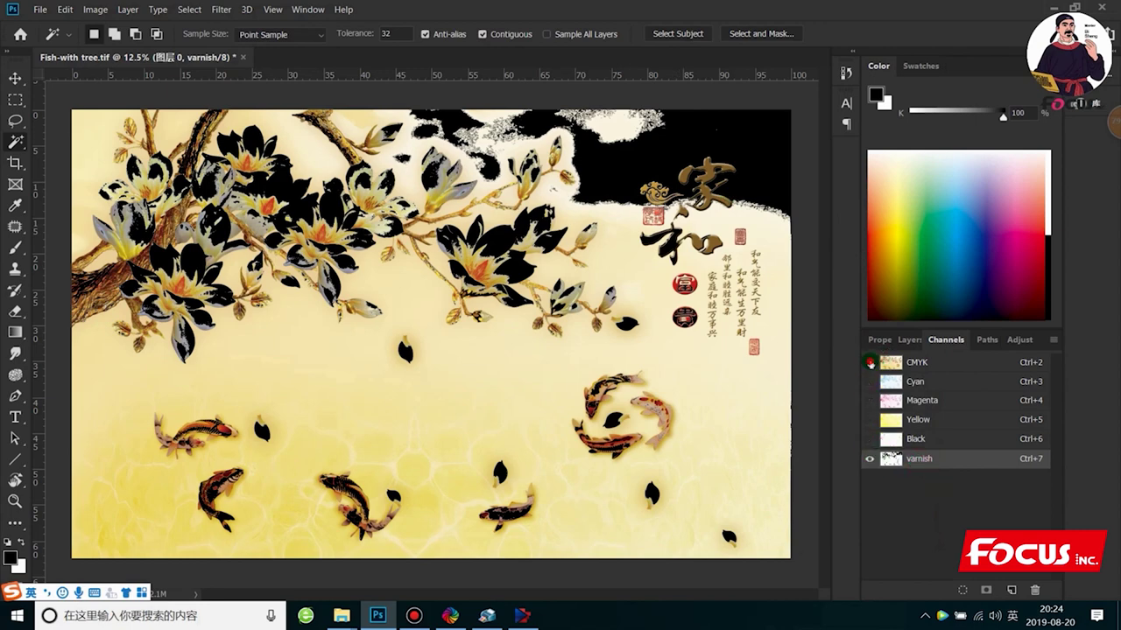
left_click(869, 362)
scroll(631, 393, "down", 2)
scroll(610, 391, "up", 1)
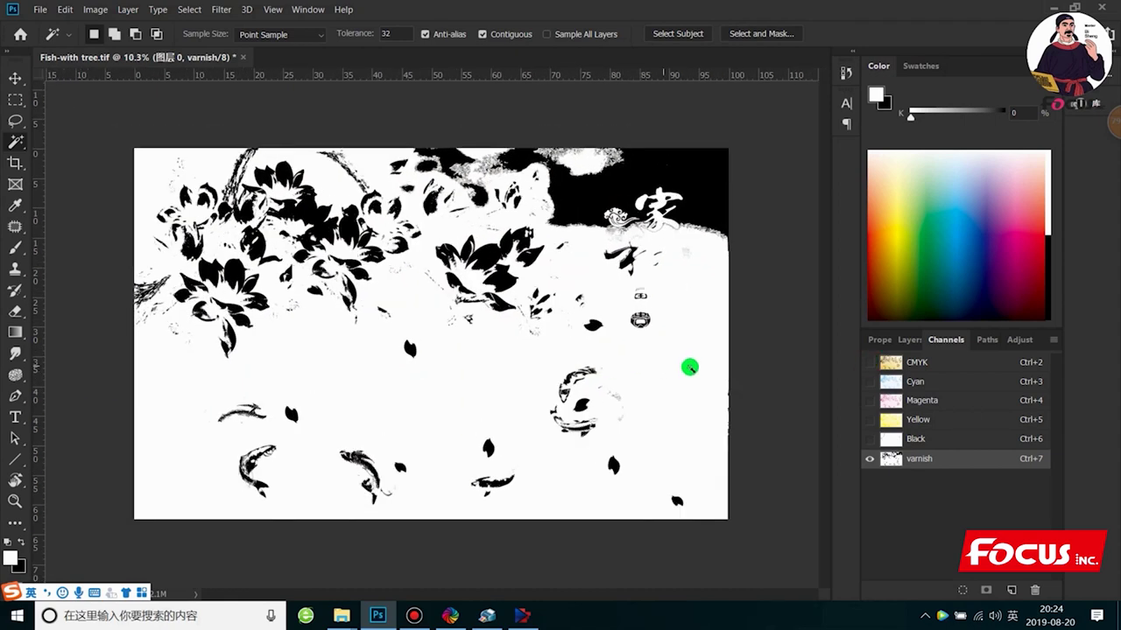
double_click(928, 458)
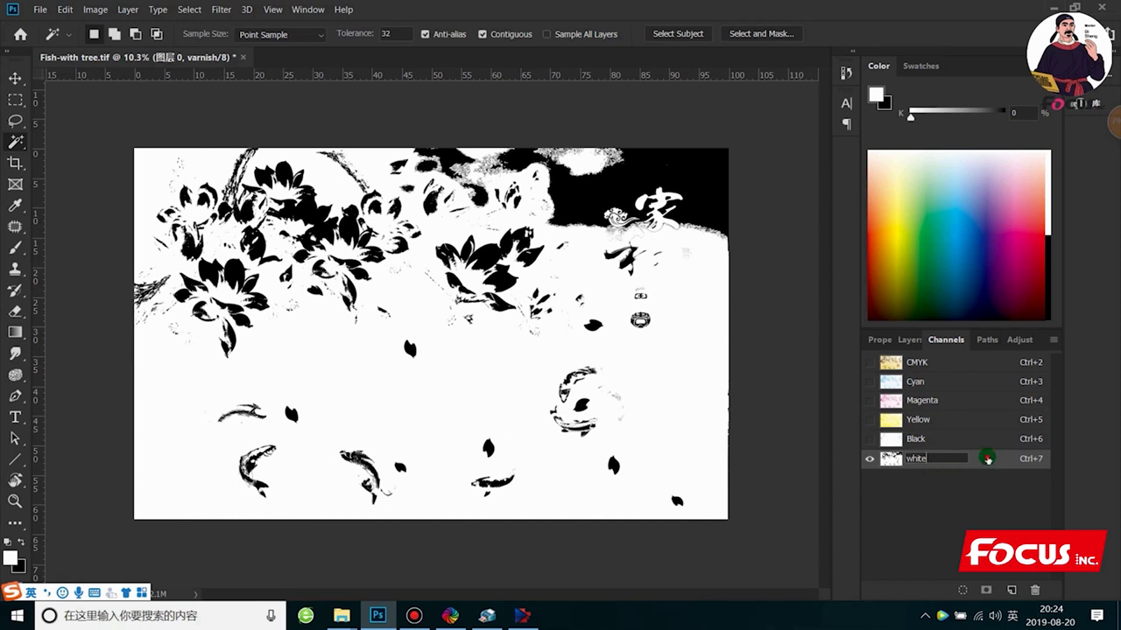
left_click(988, 457)
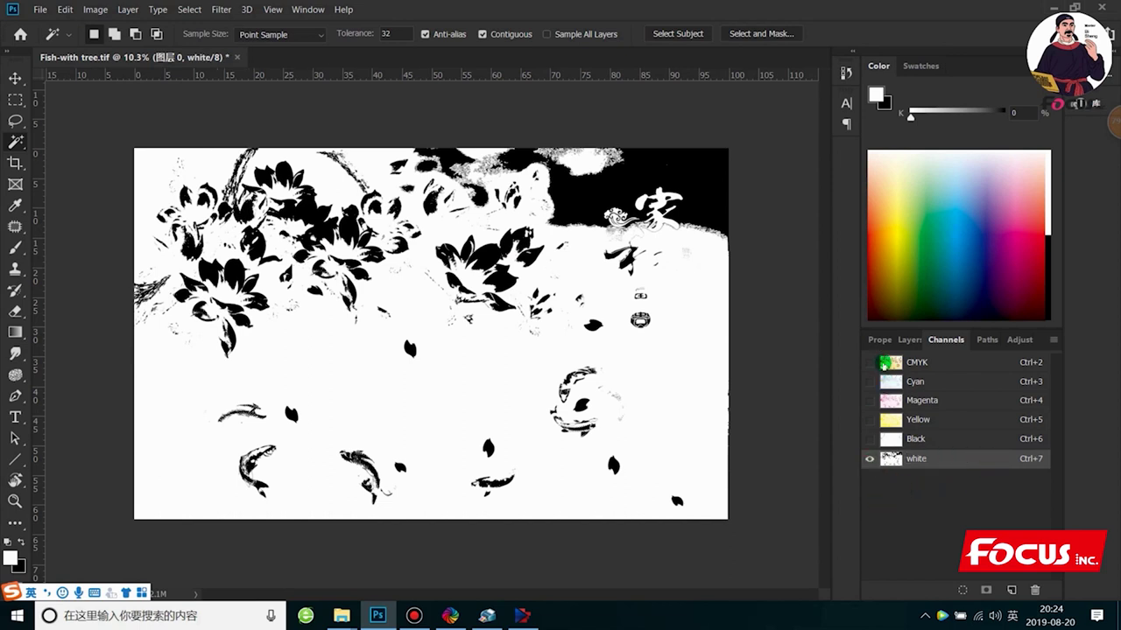
Step: Compare the CMYK artwork with and without the white spot channel, ending with only the white channel shown
left_click(869, 361)
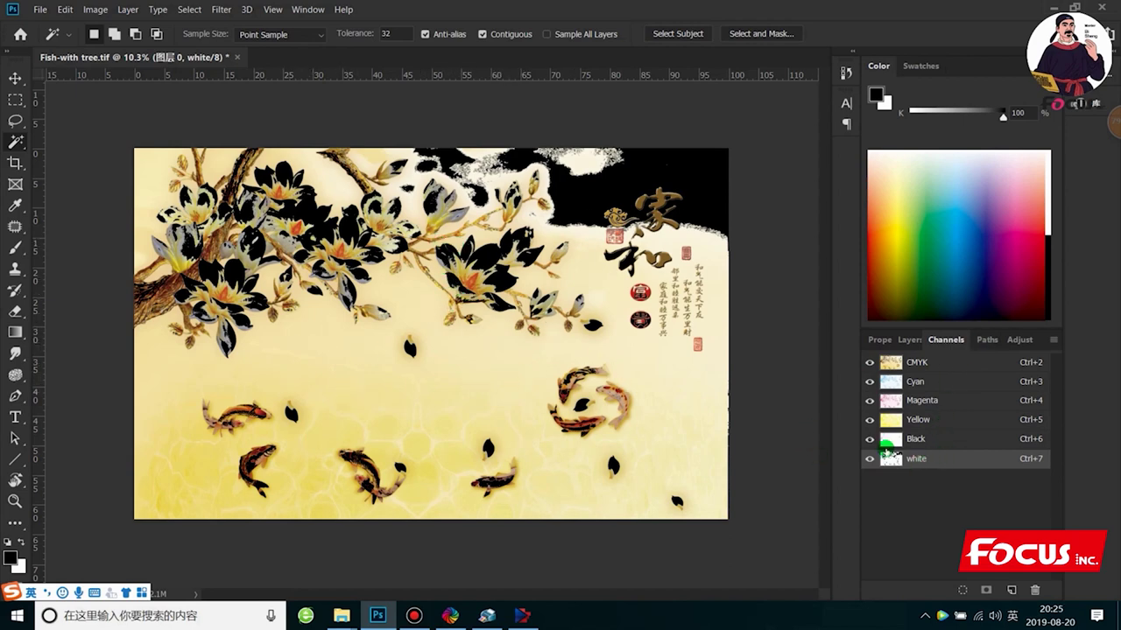
left_click(870, 459)
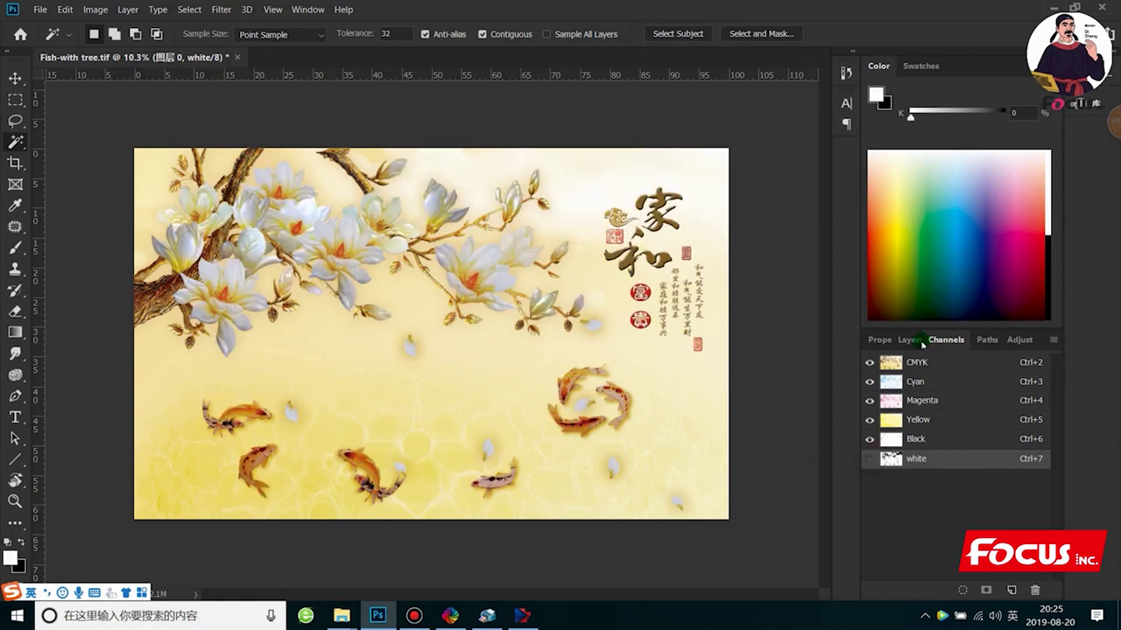
left_click(984, 340)
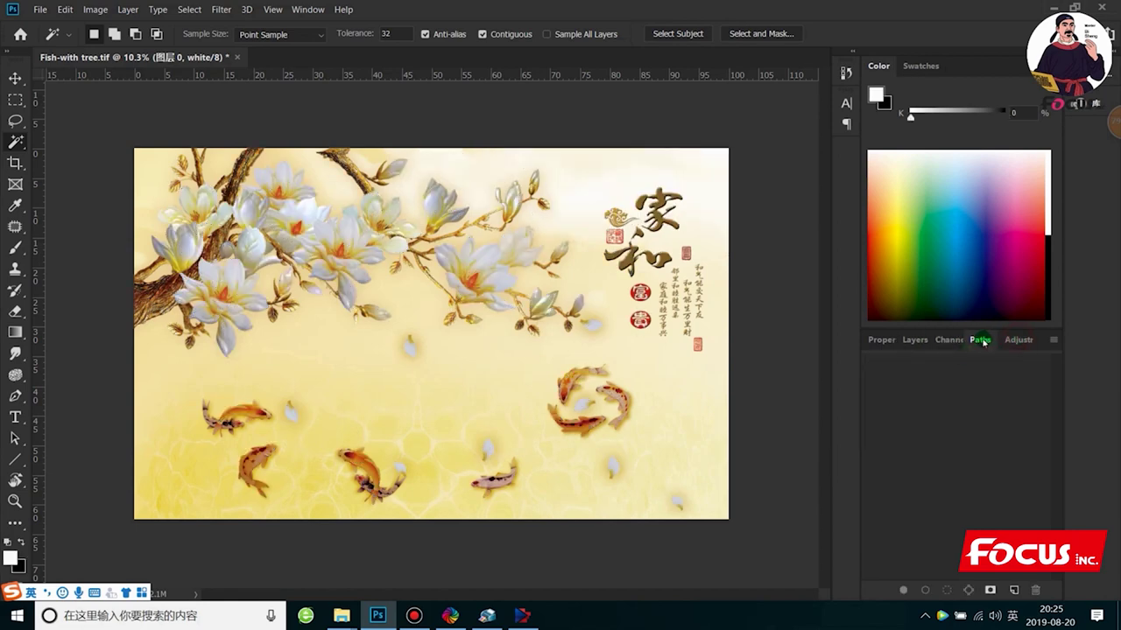
left_click(943, 341)
left_click(910, 340)
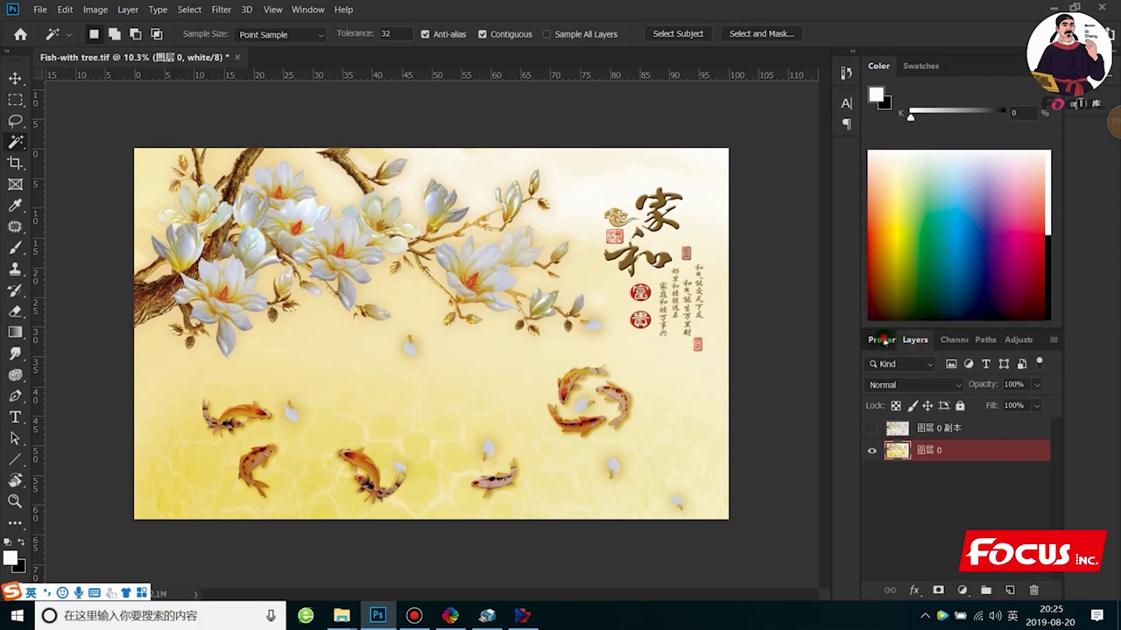
left_click(880, 339)
left_click(916, 339)
left_click(951, 340)
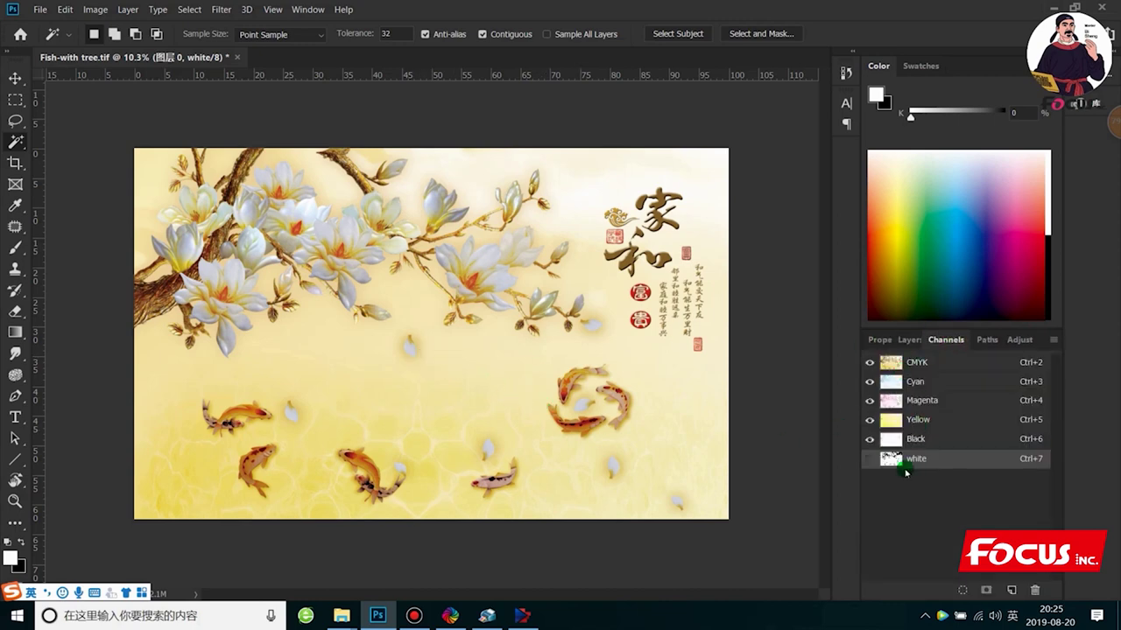
left_click(870, 457)
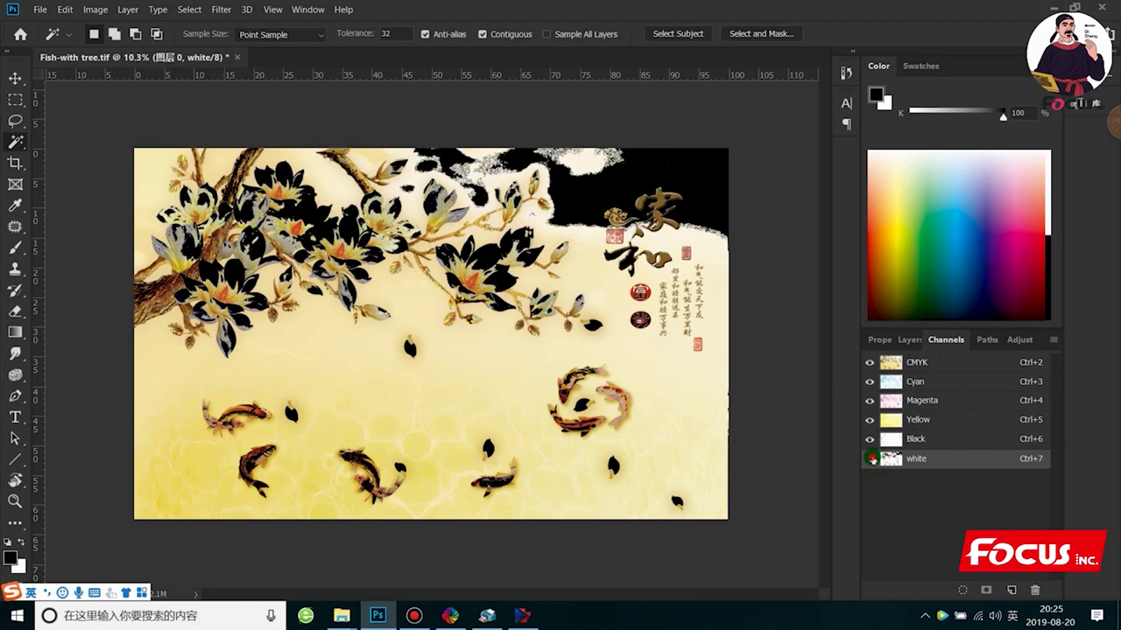
left_click(871, 458)
left_click(870, 458)
left_click(870, 361)
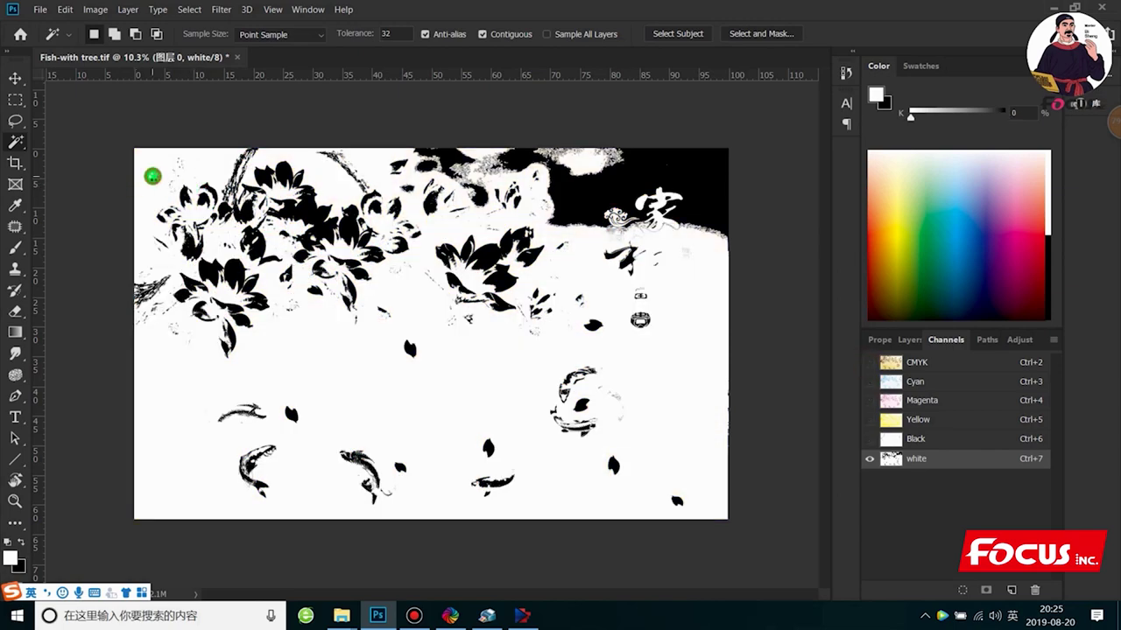
Step: Select the white background area of the white channel with the Magic Wand Tool
left_click(152, 176)
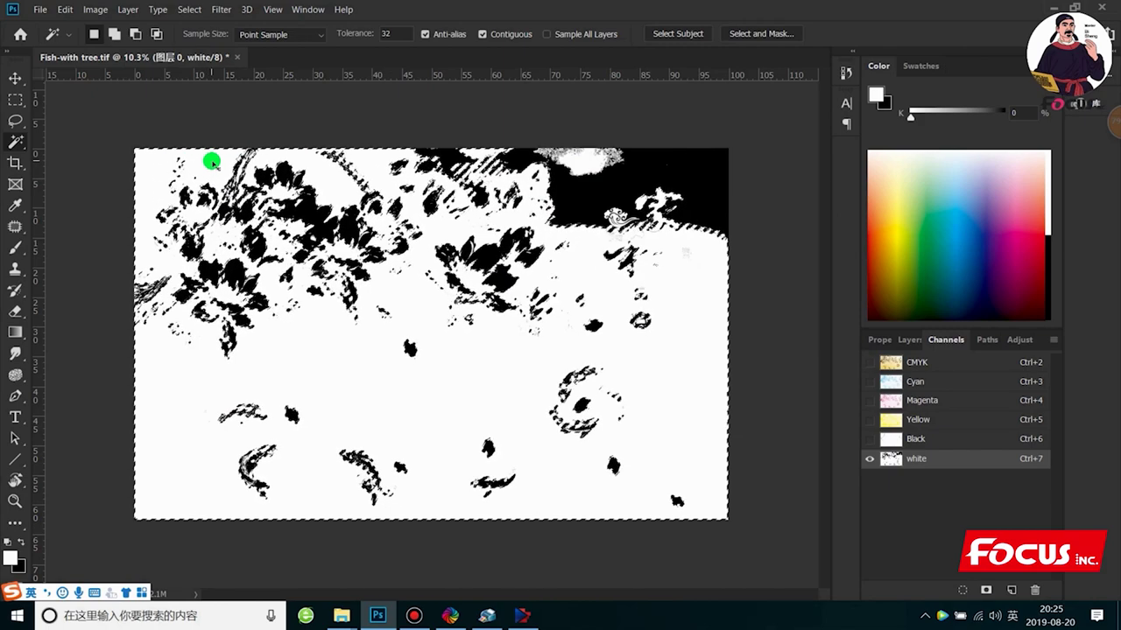
key("ctrl+d")
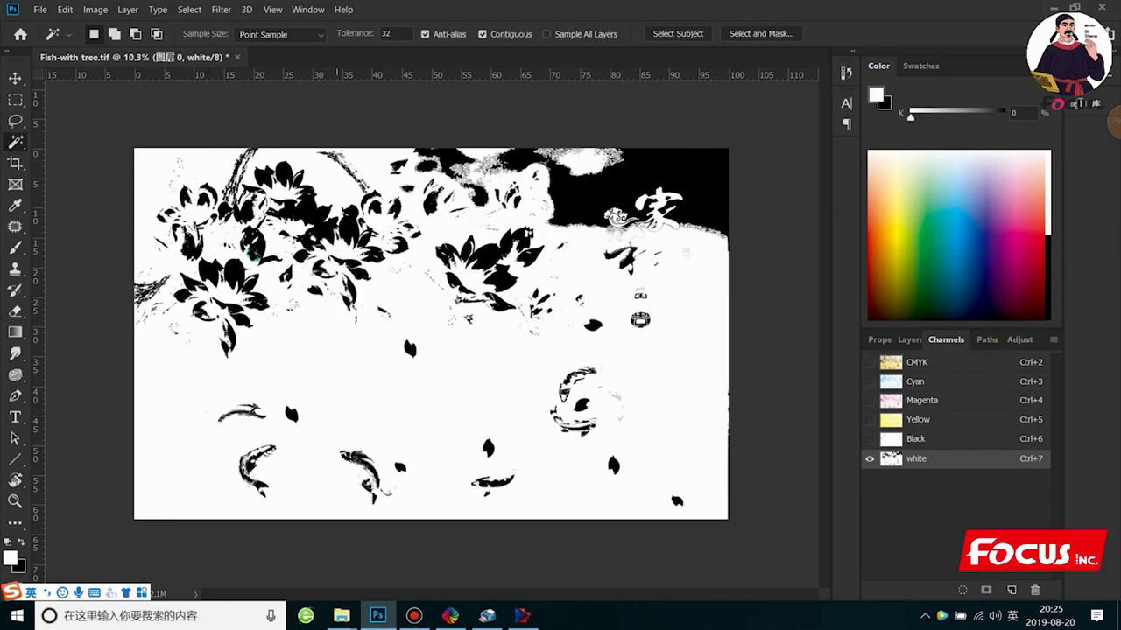
right_click(15, 141)
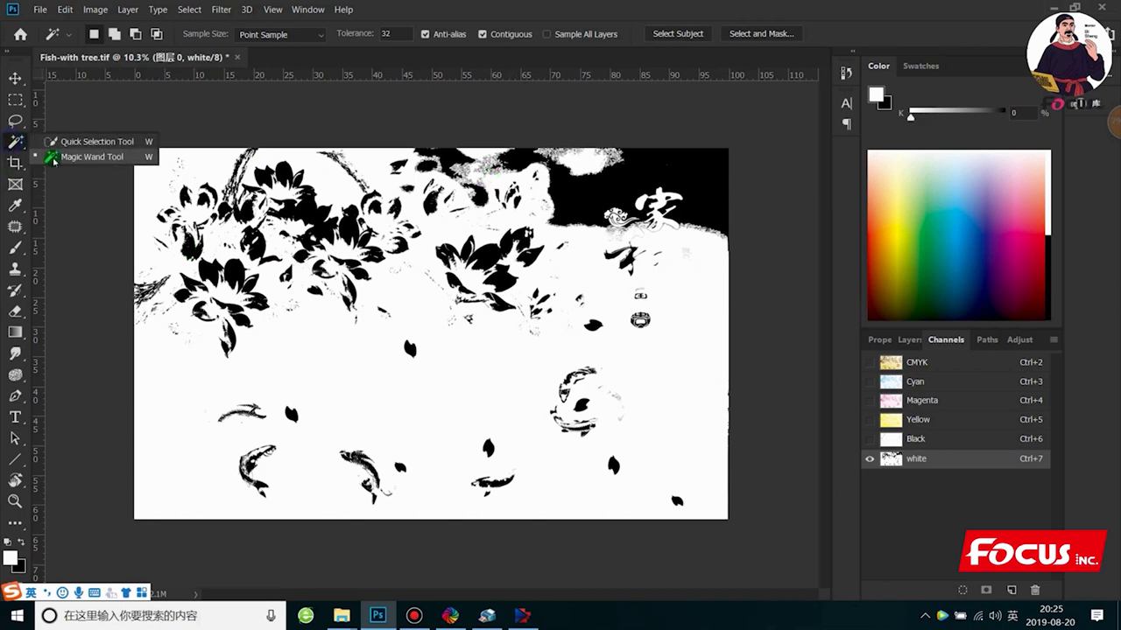
left_click(50, 155)
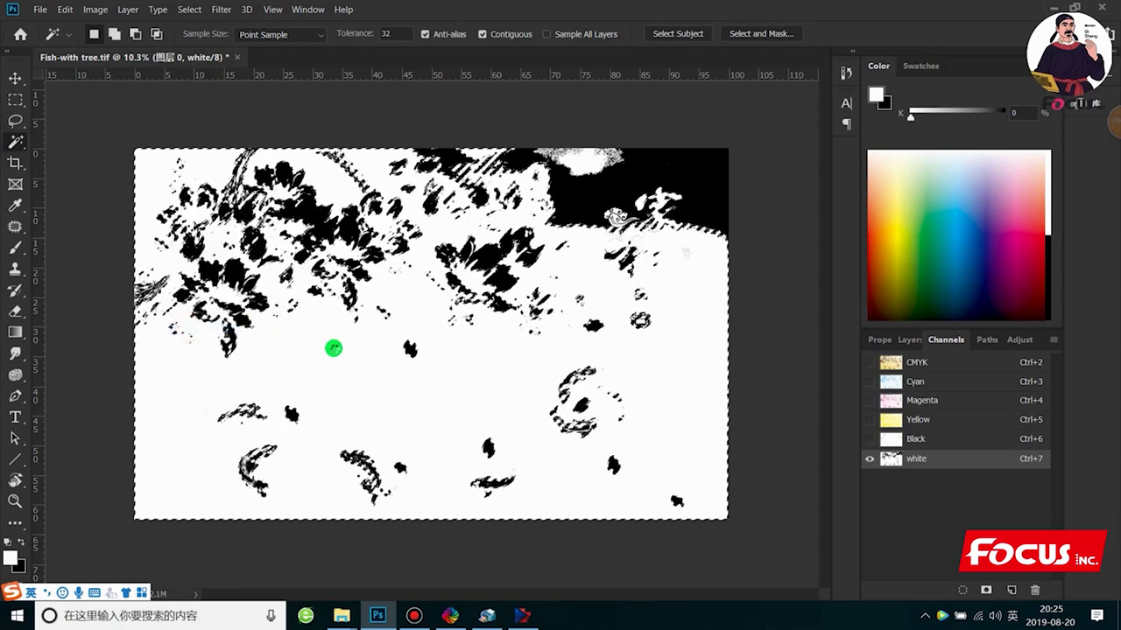
right_click(333, 351)
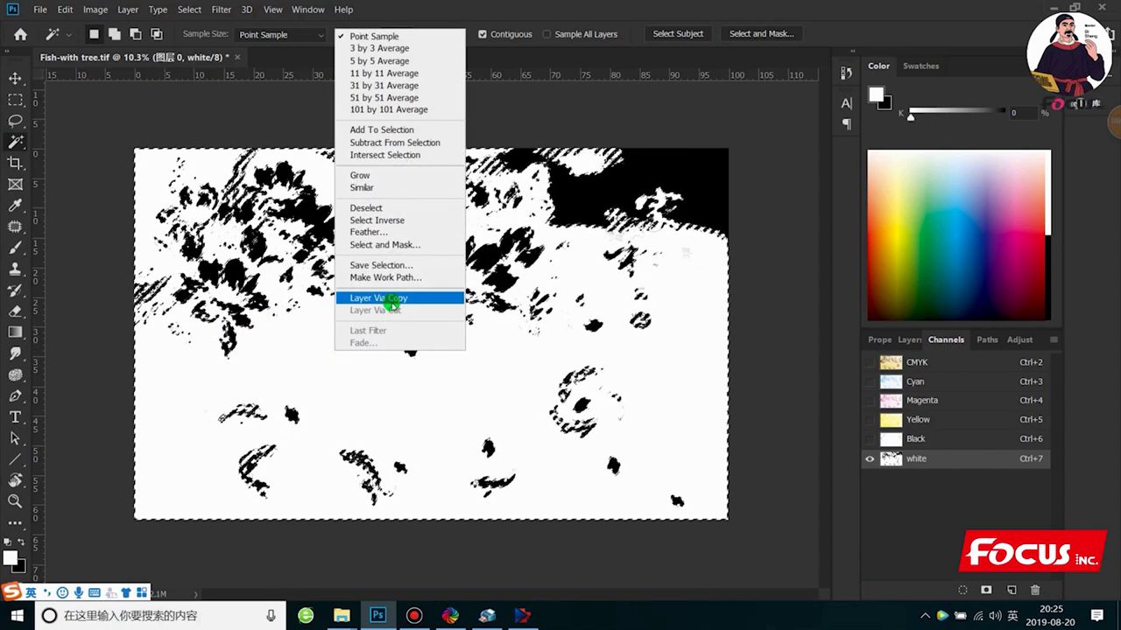
left_click(383, 209)
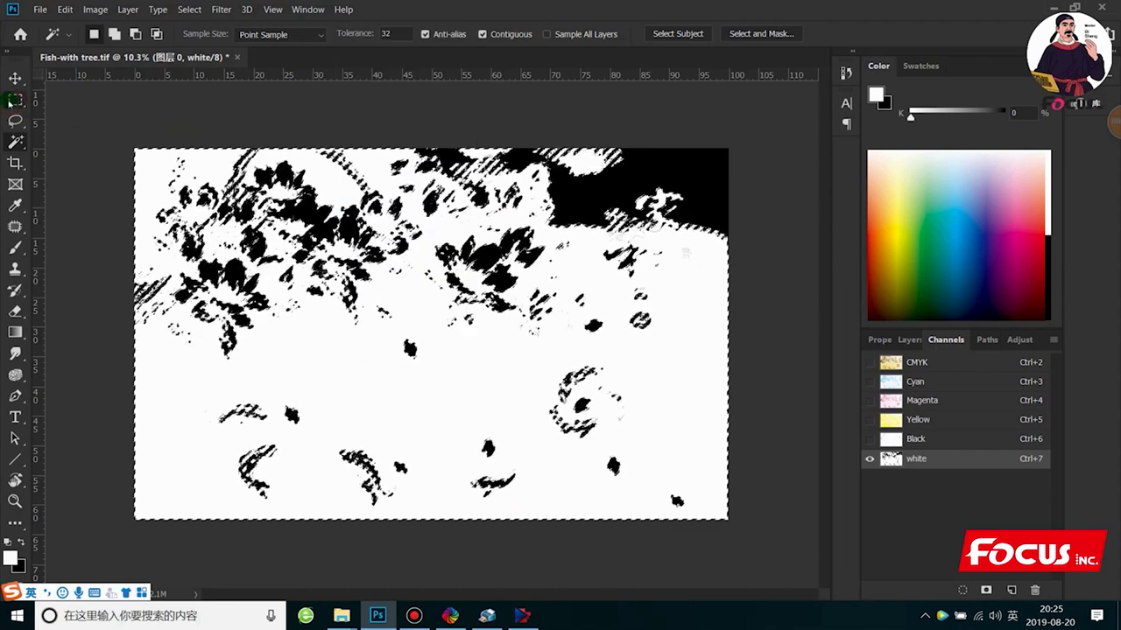
Step: Fill the selected background of the white channel with the custom color f71414 in Normal mode at 100% opacity, and deselect
left_click(15, 99)
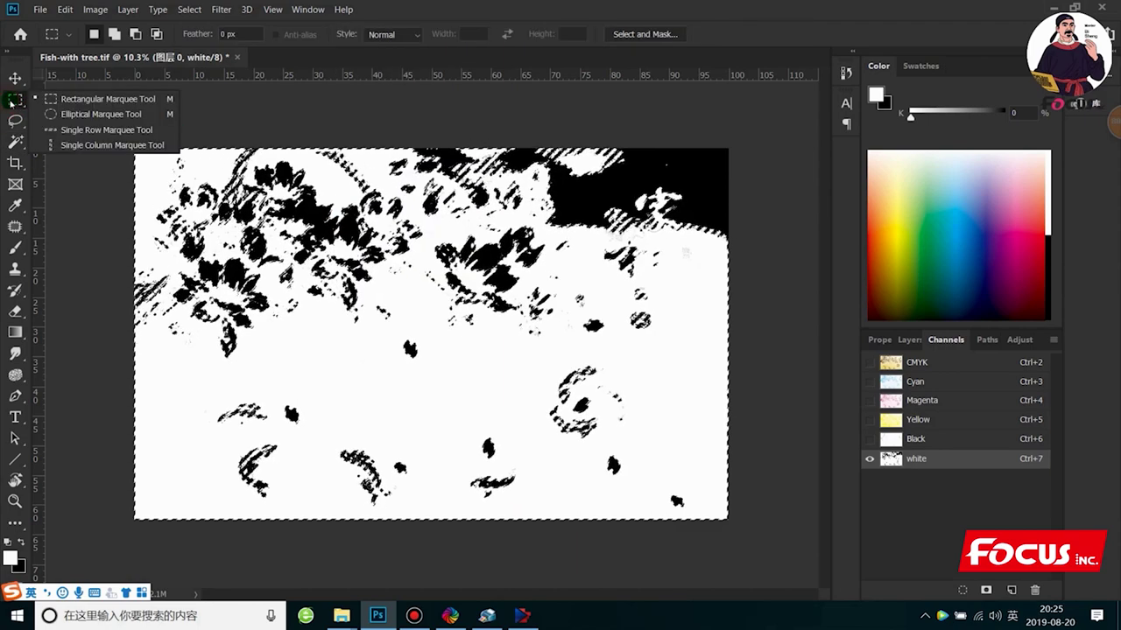
right_click(343, 366)
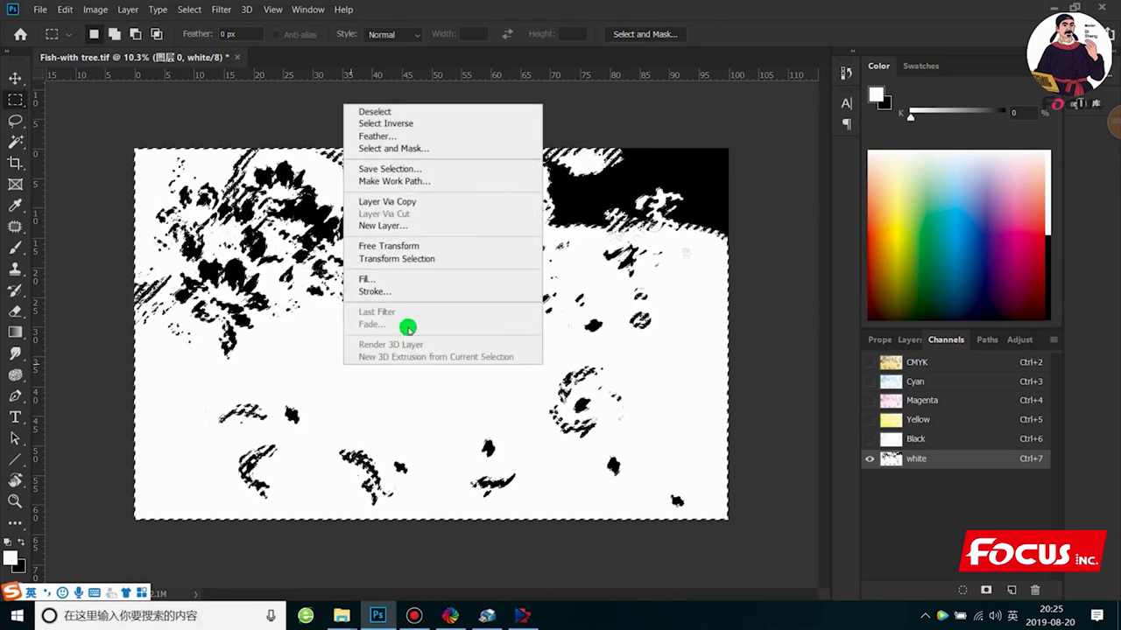
left_click(382, 280)
left_click_drag(232, 222, 525, 200)
left_click(486, 225)
left_click(456, 225)
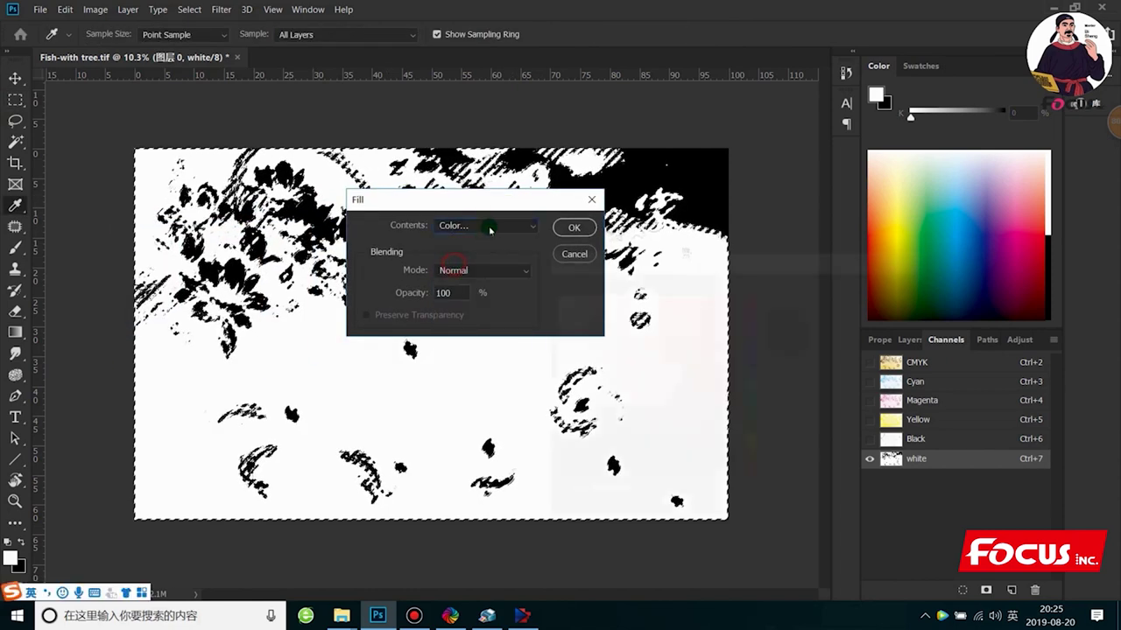
mouse_move(559, 375)
left_mouse_down()
mouse_move(549, 443)
mouse_move(558, 400)
mouse_move(733, 295)
mouse_move(705, 310)
mouse_move(710, 298)
mouse_move(718, 315)
mouse_move(719, 297)
left_mouse_up()
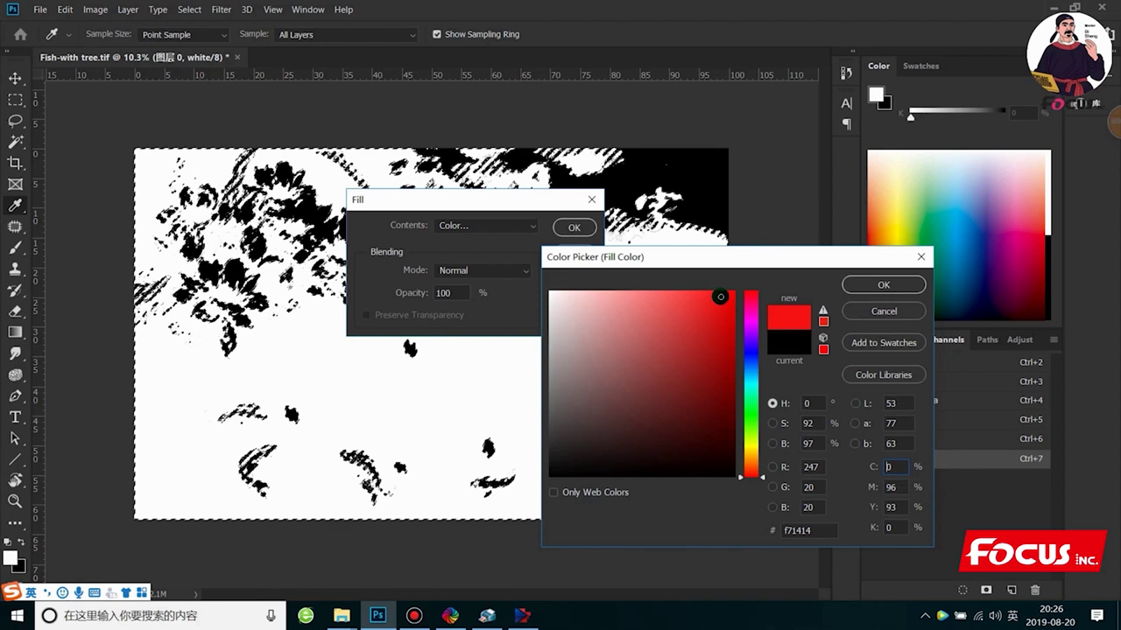
left_click(883, 284)
left_click(578, 228)
key("m")
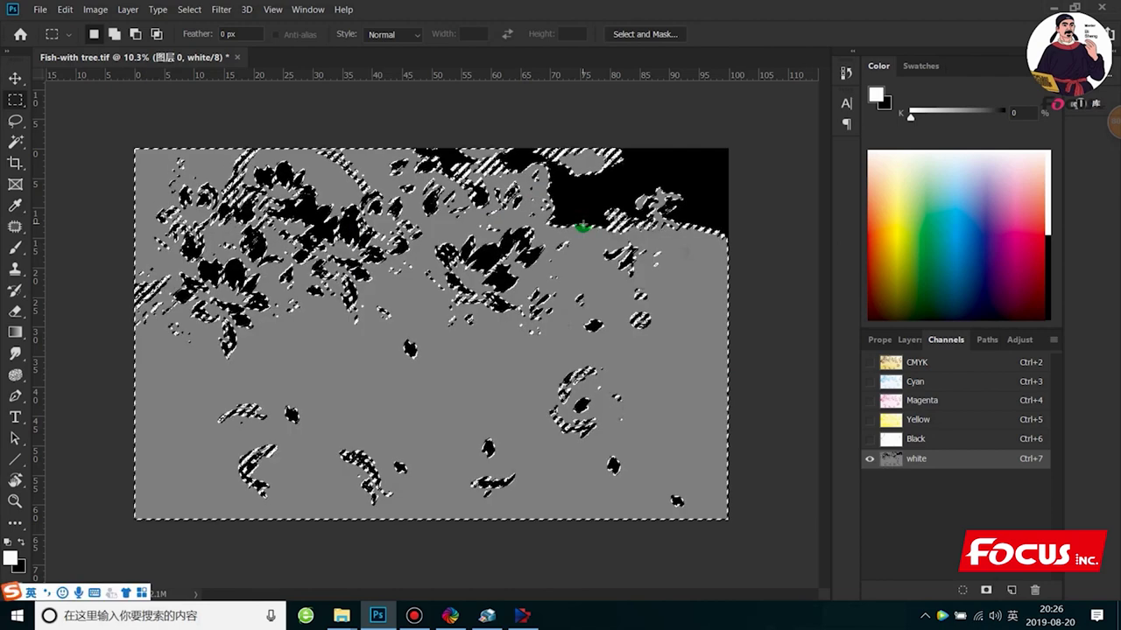
left_click(432, 362)
Step: Inspect the filled white channel up close, both alone and overlaid on the CMYK artwork
key("ctrl+plus")
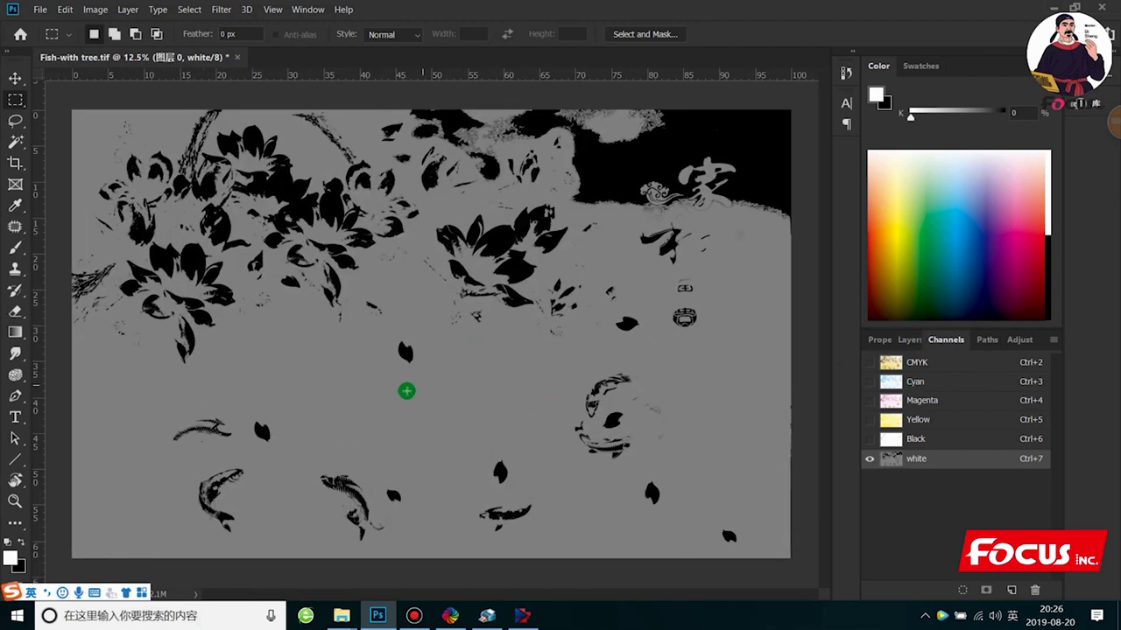
scroll(269, 374, "down", 1)
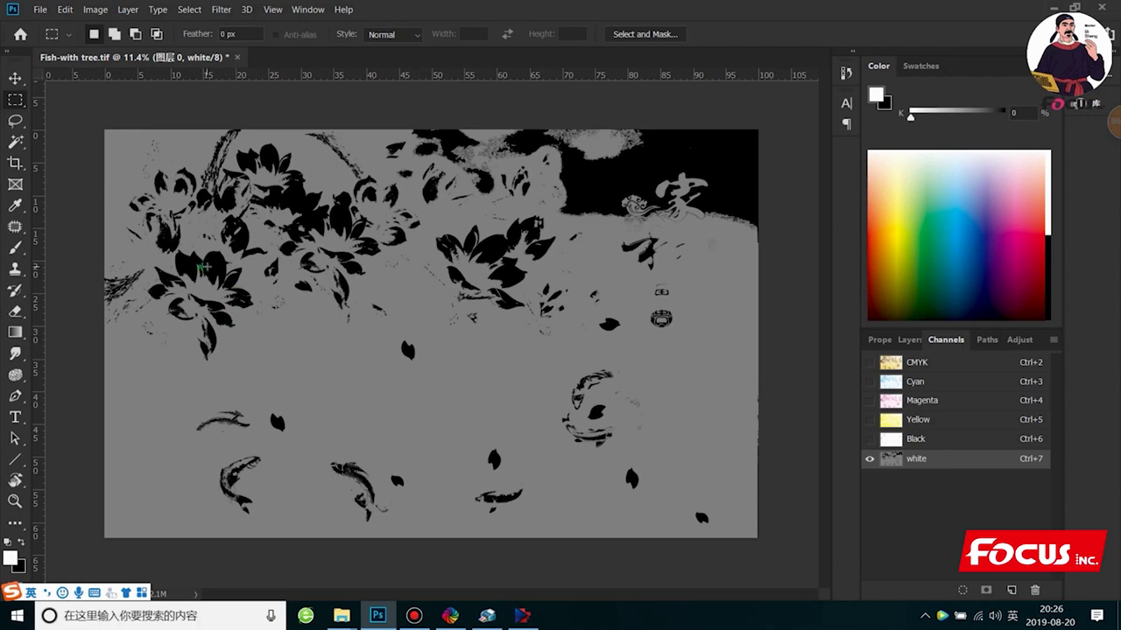
scroll(201, 267, "up", 1)
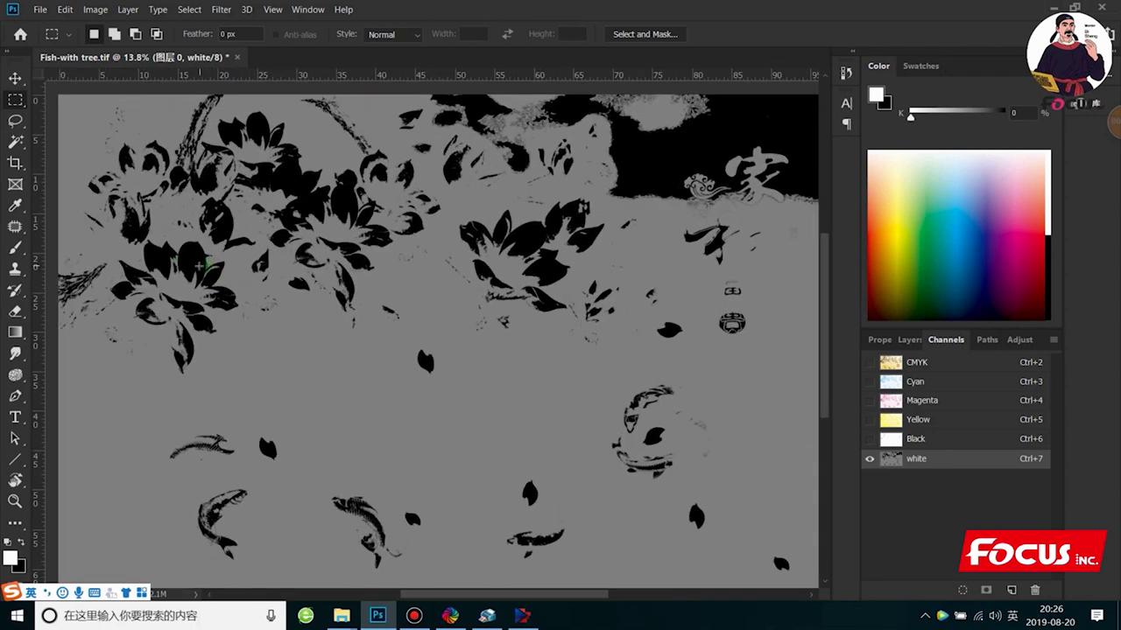
scroll(201, 265, "down", 1)
scroll(207, 260, "down", 1)
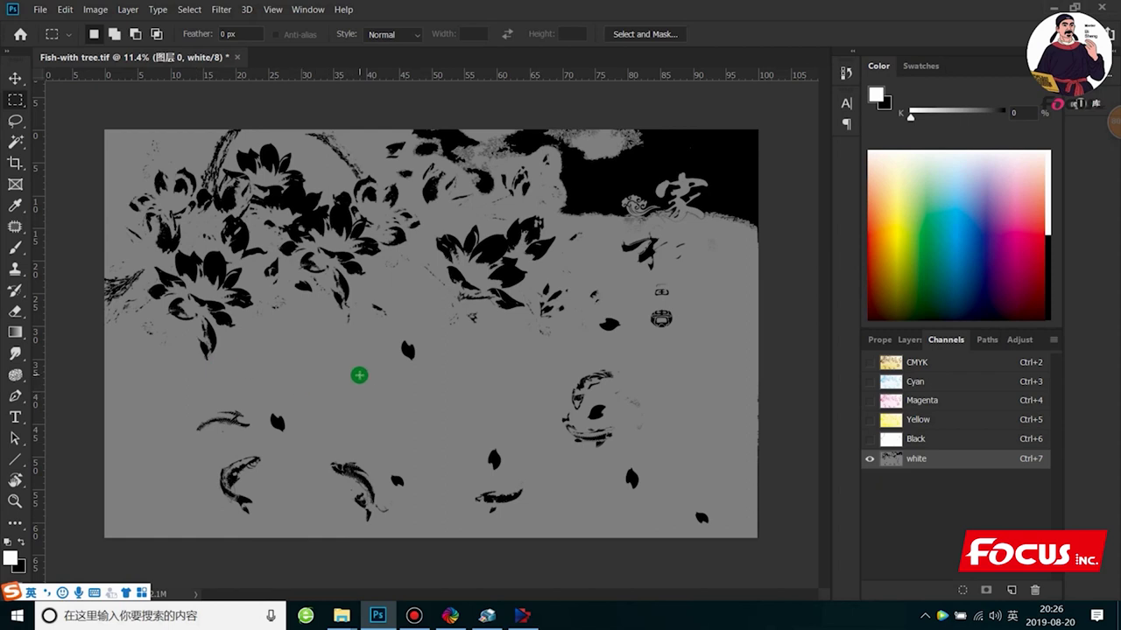
left_click(870, 361)
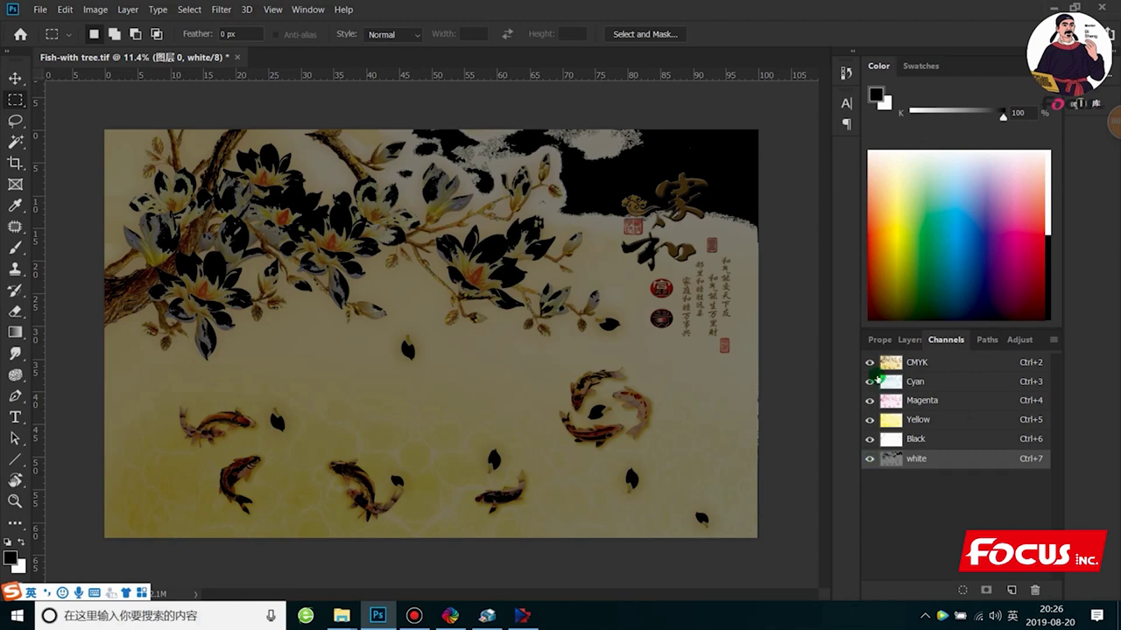
left_click(884, 362)
left_click(870, 363)
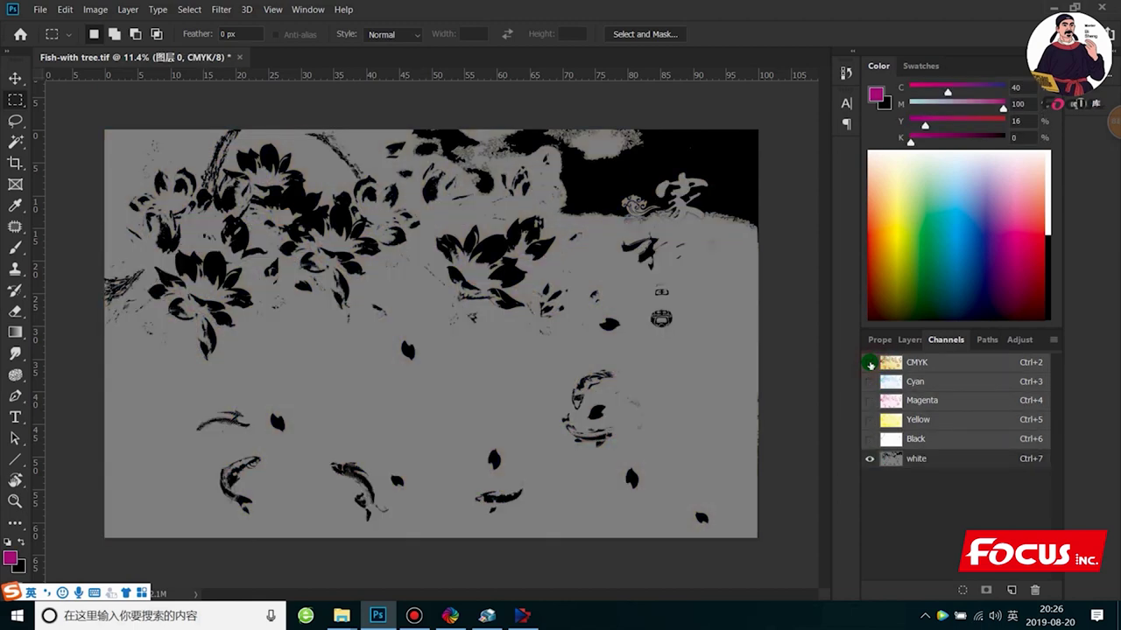
Step: Compare the white channel with and without the CMYK artwork, and hide the white channel so only the artwork shows
key("ctrl+plus")
key("ctrl+minus")
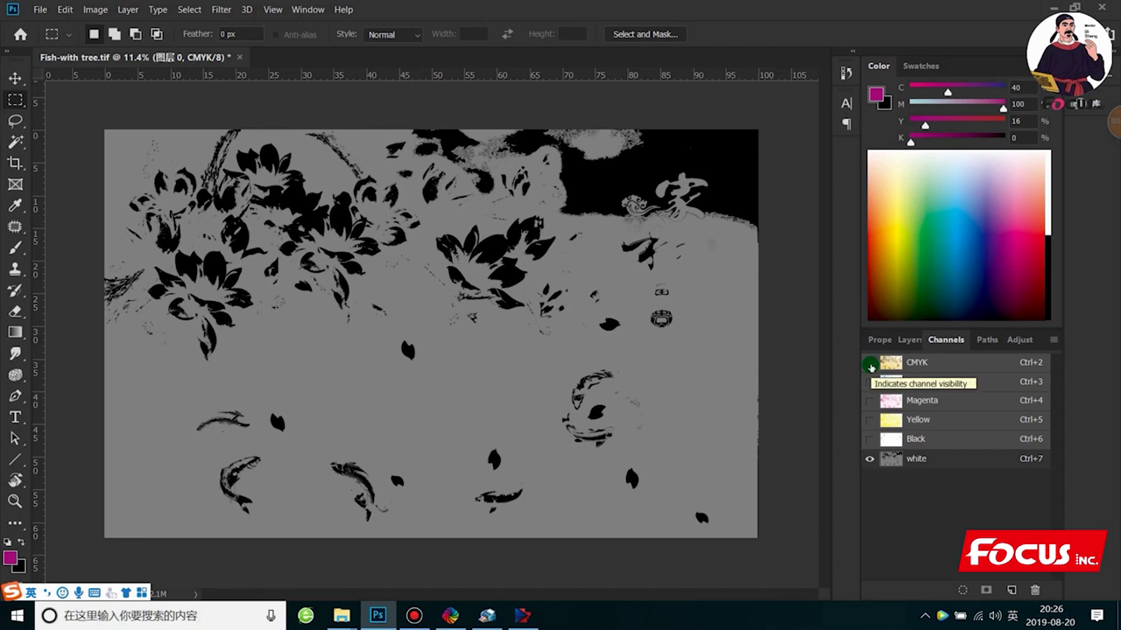
left_click(870, 364)
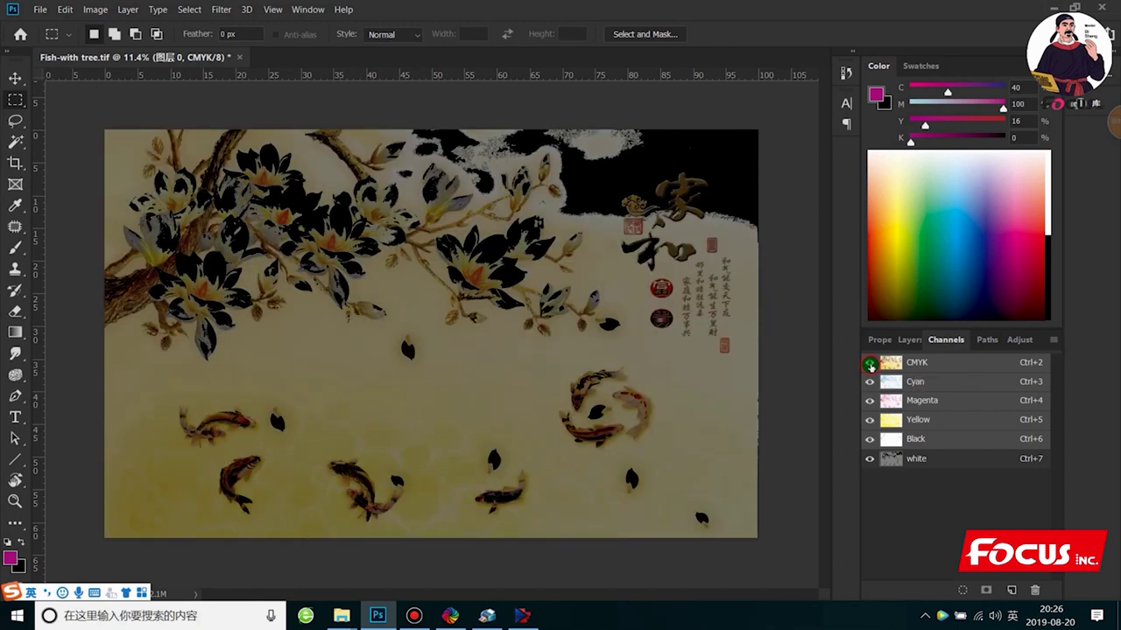
left_click(943, 458)
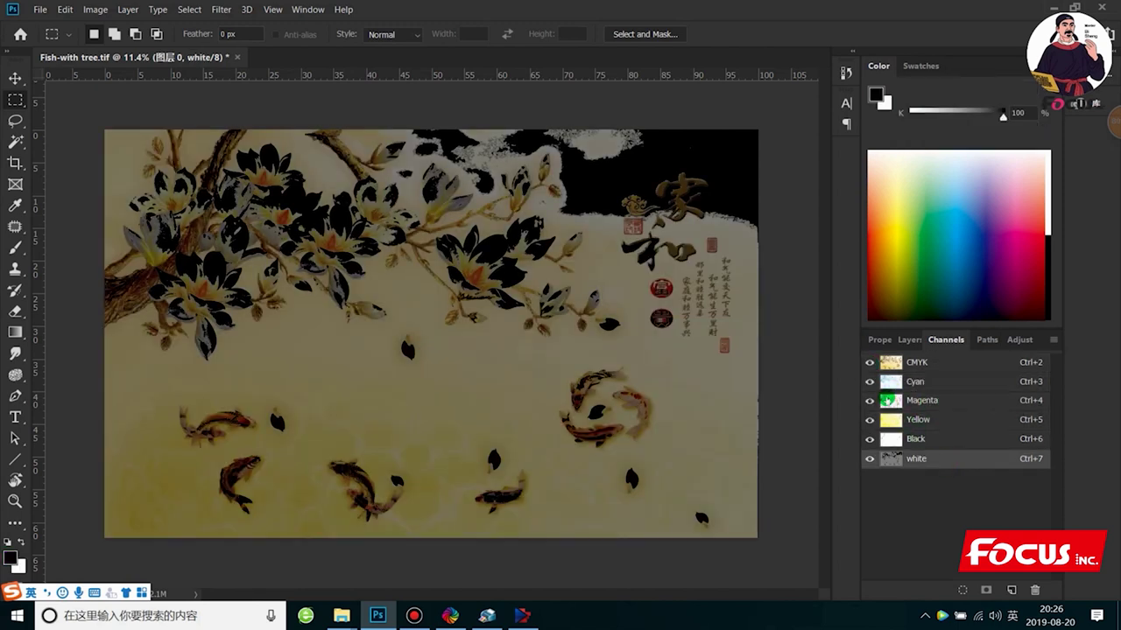
left_click(873, 365)
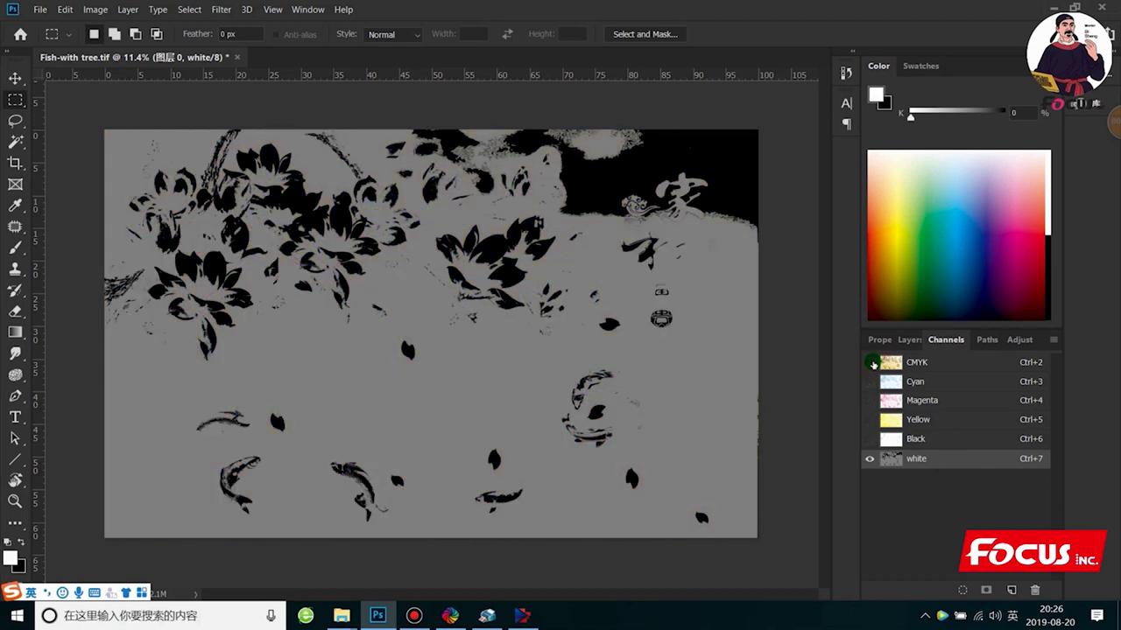
left_click(873, 364)
left_click(870, 459)
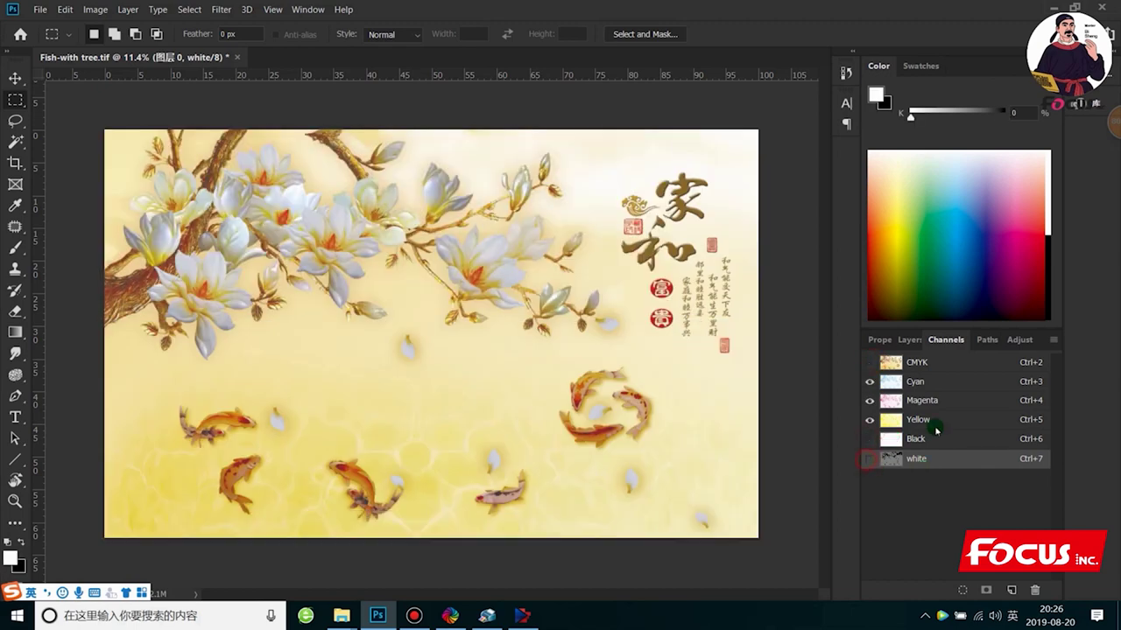
Step: Try to select the white magnolia petals with the Magic Wand Tool at tolerance 50 and extend the selection to similar colors
left_click(886, 341)
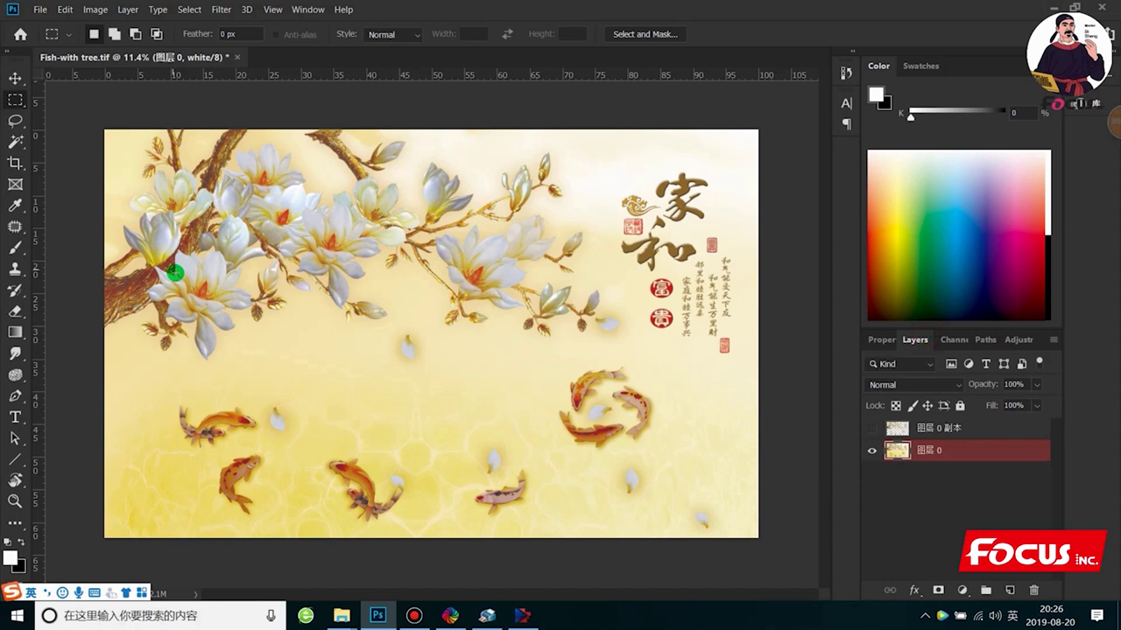
left_click_drag(15, 142, 76, 158)
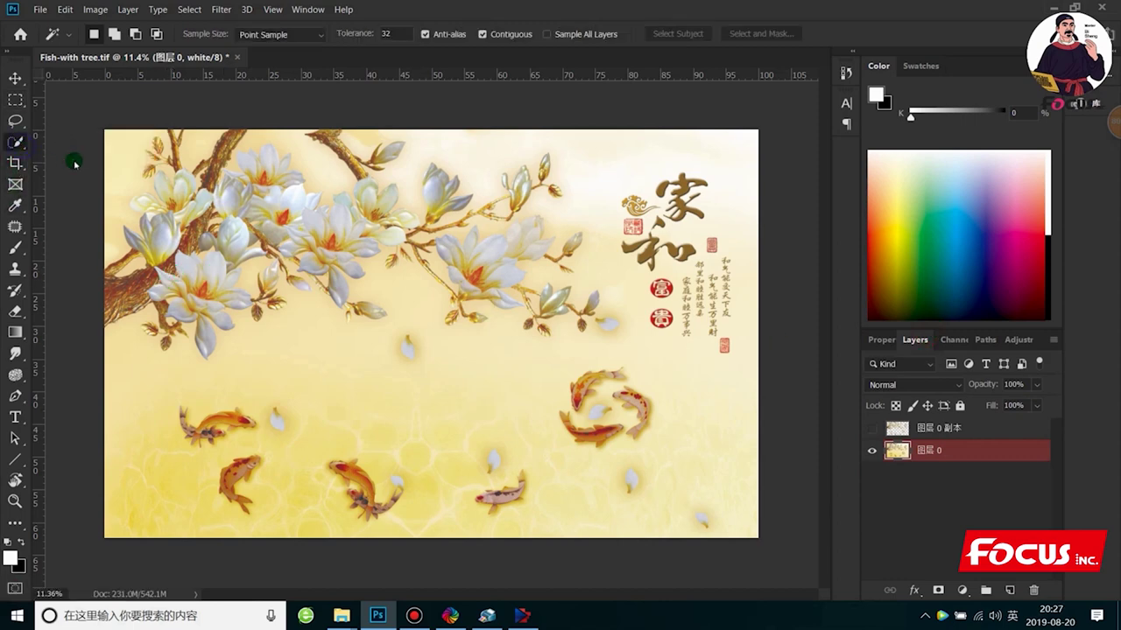
key("shift+w")
right_click(15, 142)
left_click(65, 157)
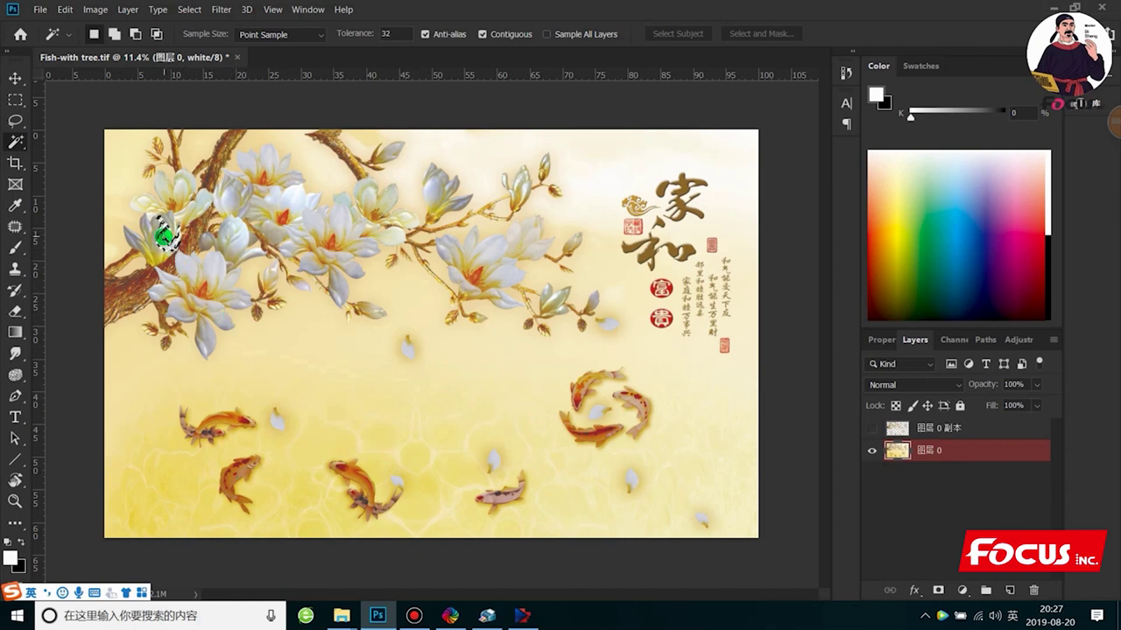
right_click(163, 234)
left_click(225, 213)
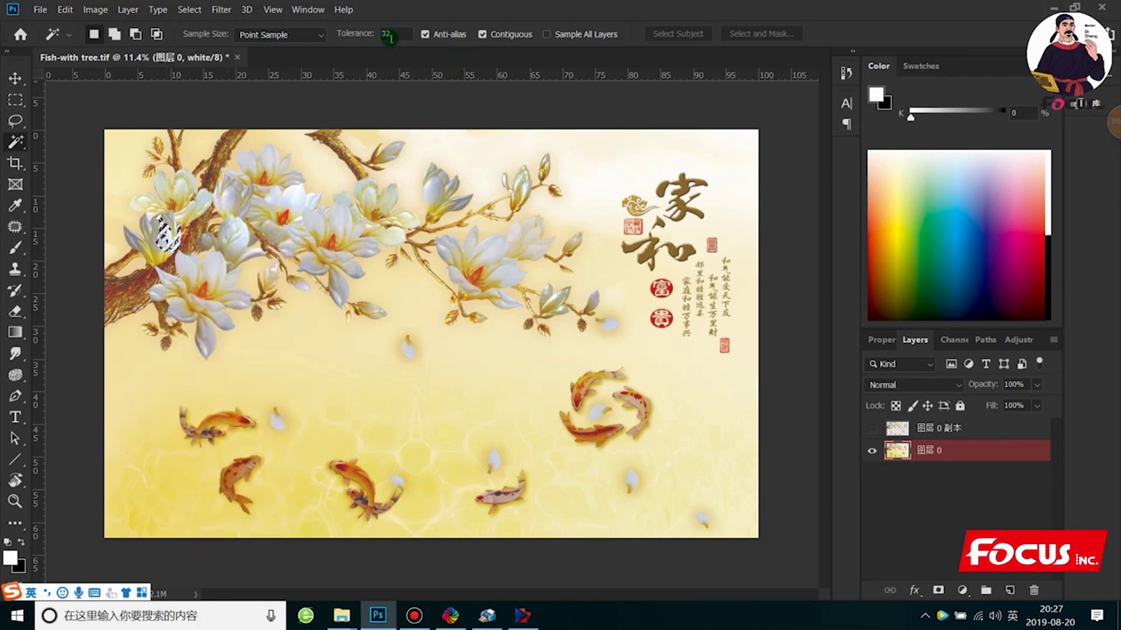
left_click(386, 33)
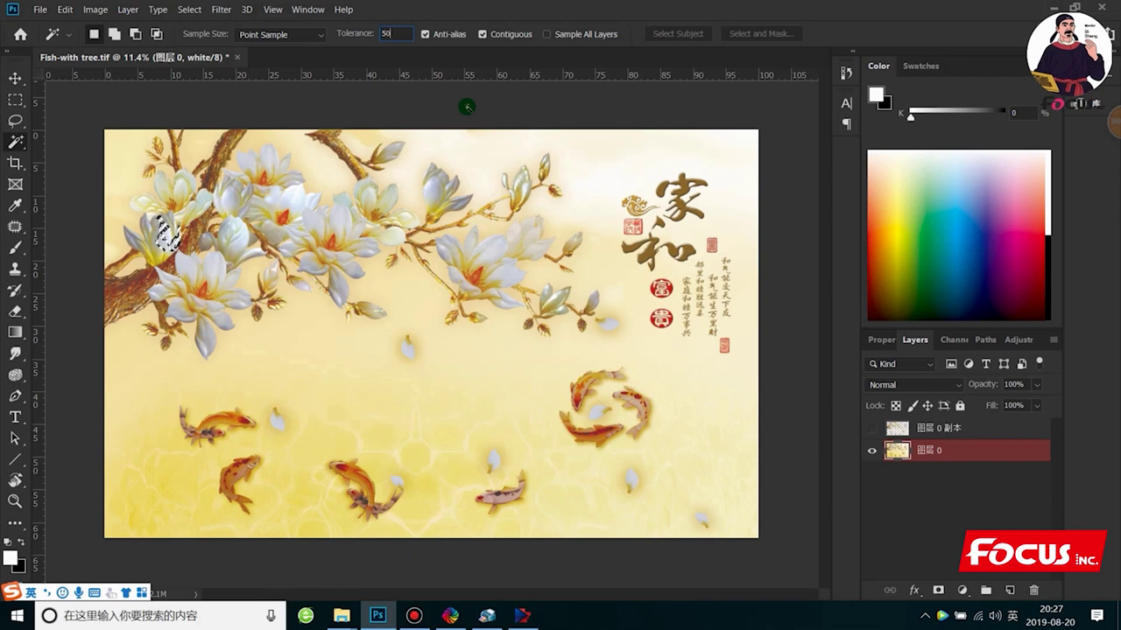
left_click(342, 218)
right_click(349, 217)
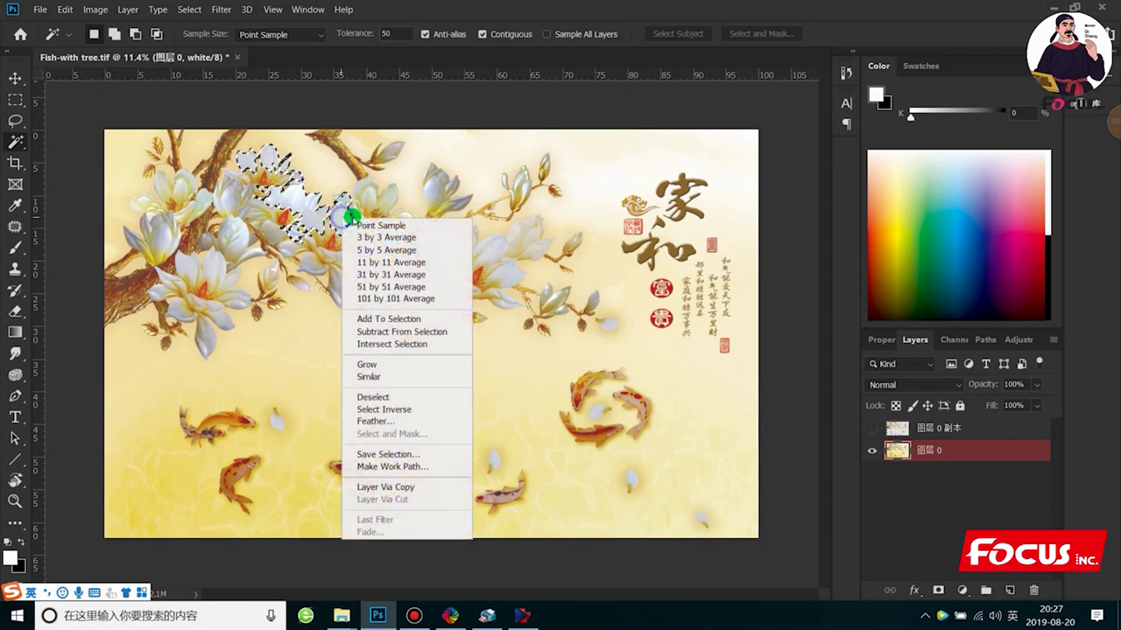
left_click(368, 376)
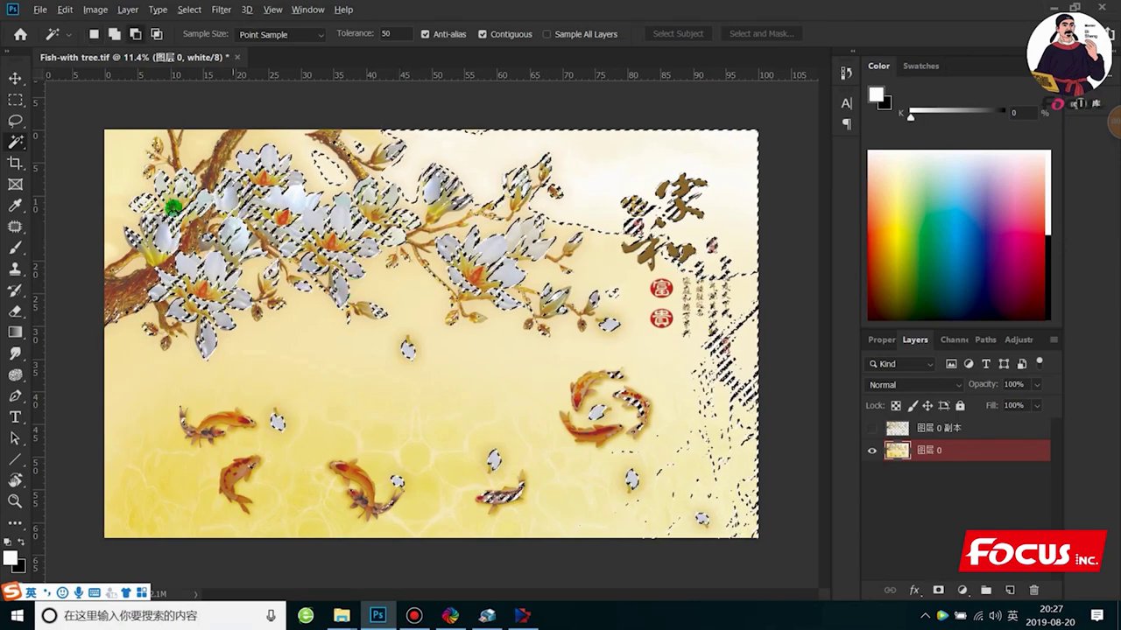
Step: Try to subtract the pale background above and around the calligraphy with elliptical and rectangular marquees, and discard the selection
left_click(15, 99)
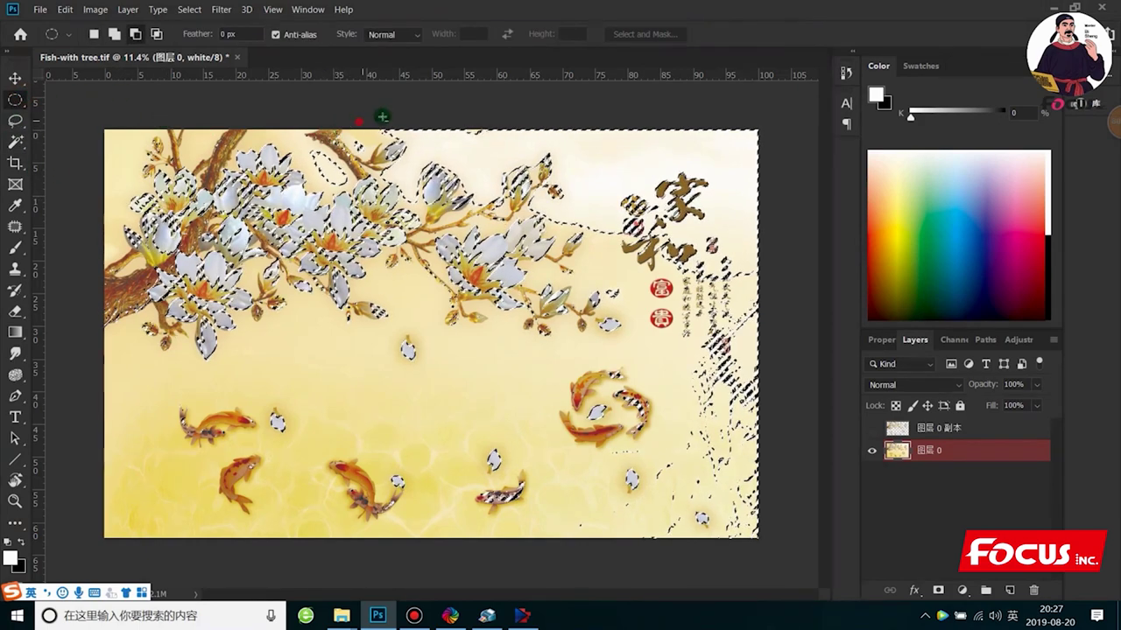
left_click_drag(383, 113, 520, 157)
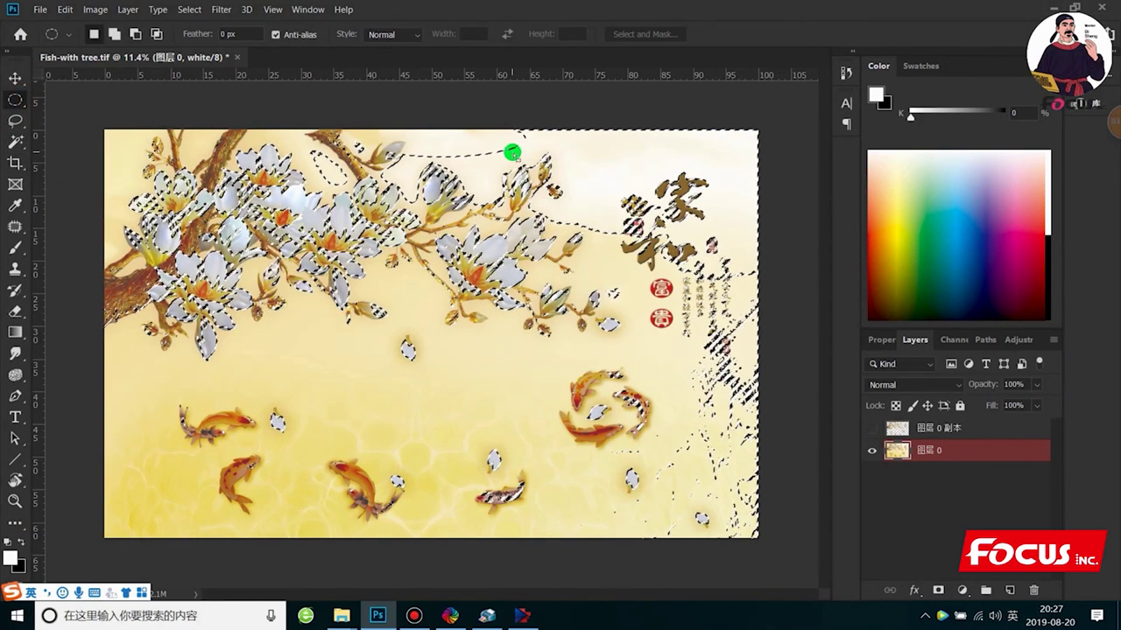
left_click(15, 99)
left_click(105, 93)
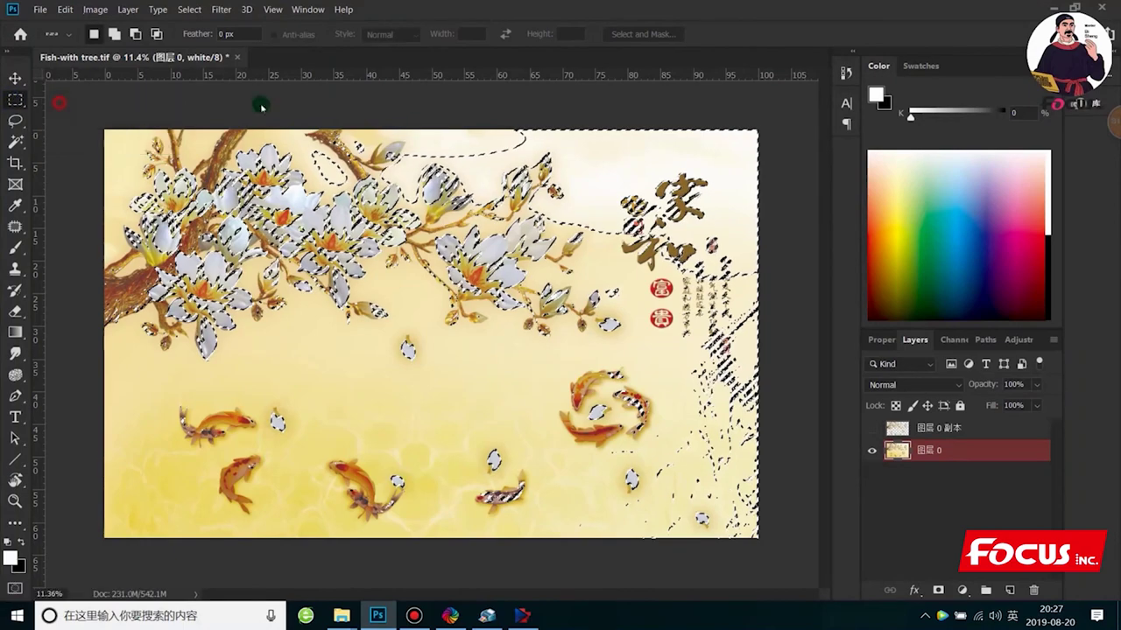
left_click_drag(447, 129, 784, 154)
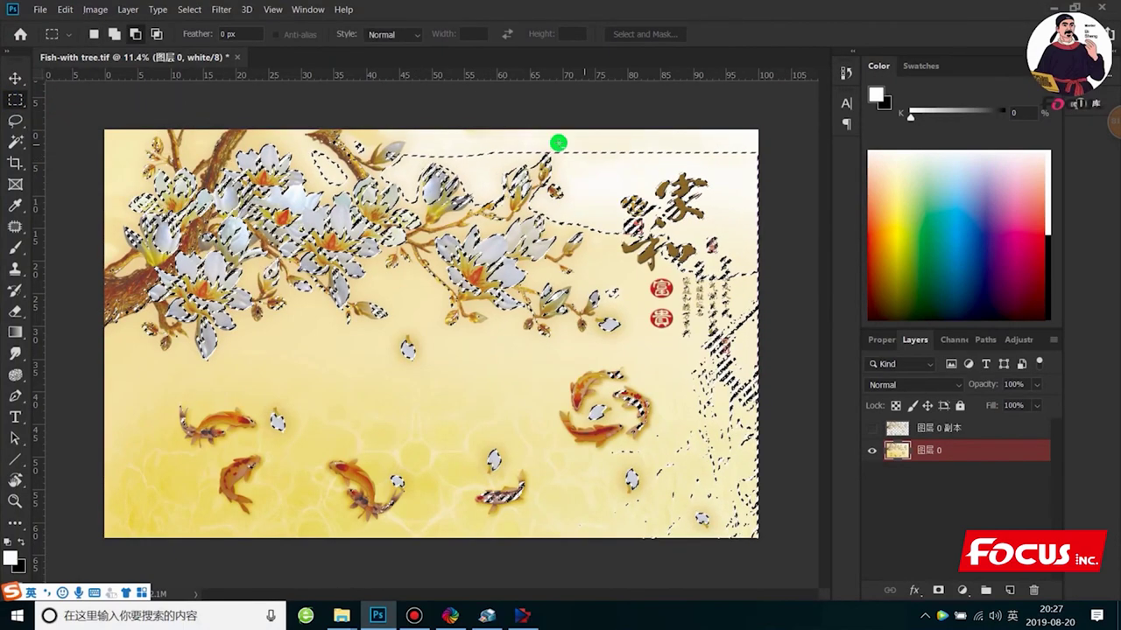
left_click_drag(562, 152, 768, 171)
left_click_drag(714, 143, 770, 230)
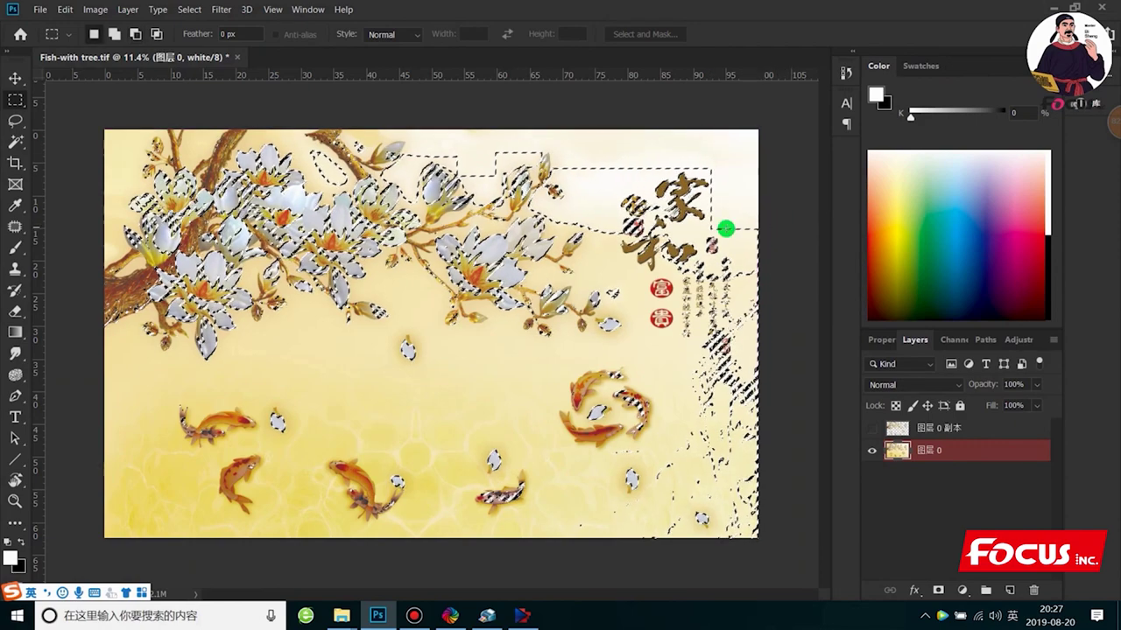
left_click(515, 306)
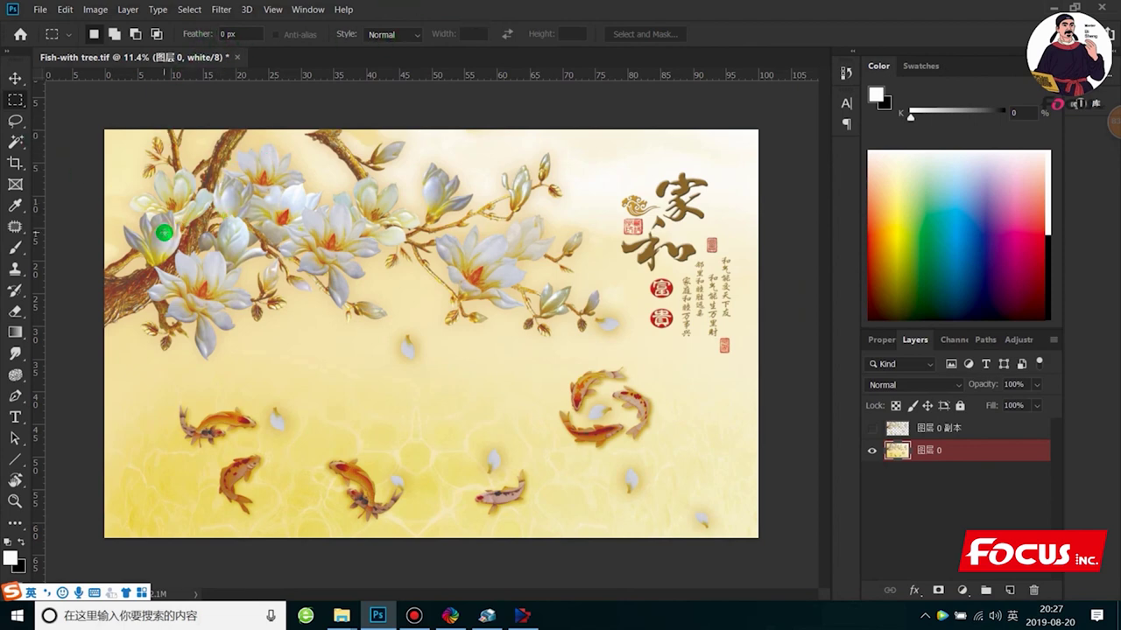
Step: Select the white magnolia petals with the Magic Wand Tool at tolerance 35 and extend the selection to similar colors
right_click(18, 140)
left_click(87, 155)
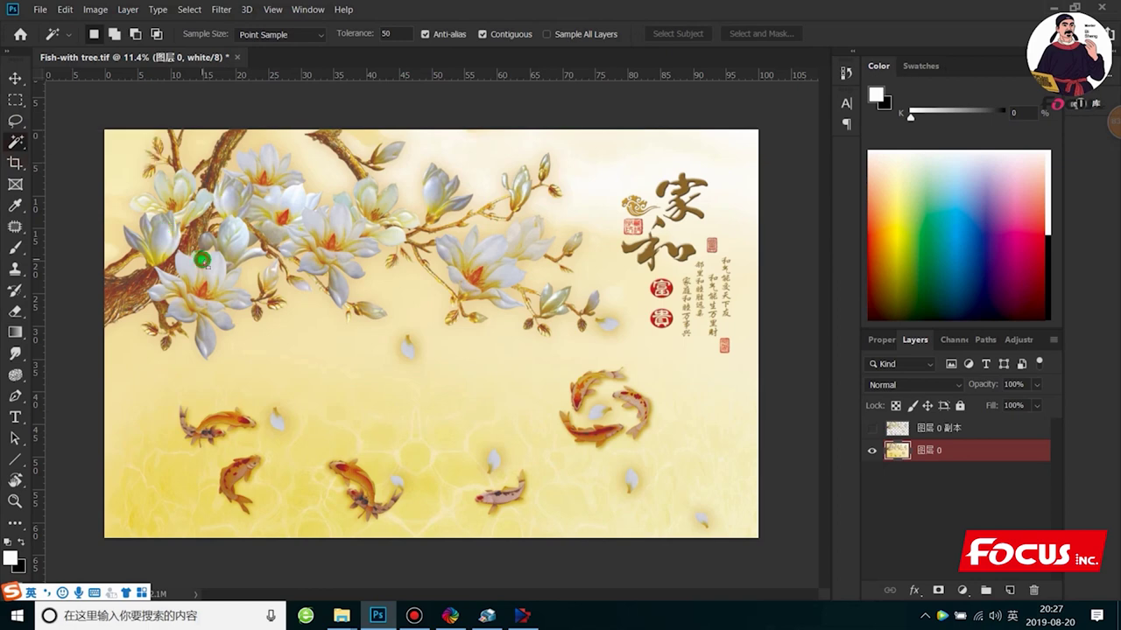
left_click(390, 34)
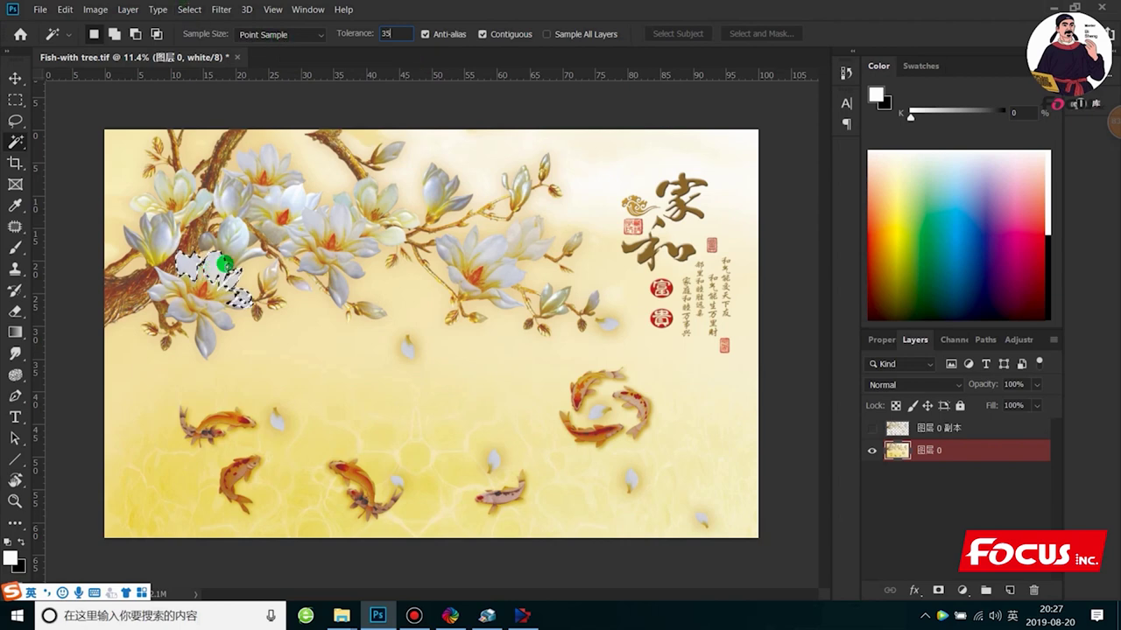
right_click(233, 249)
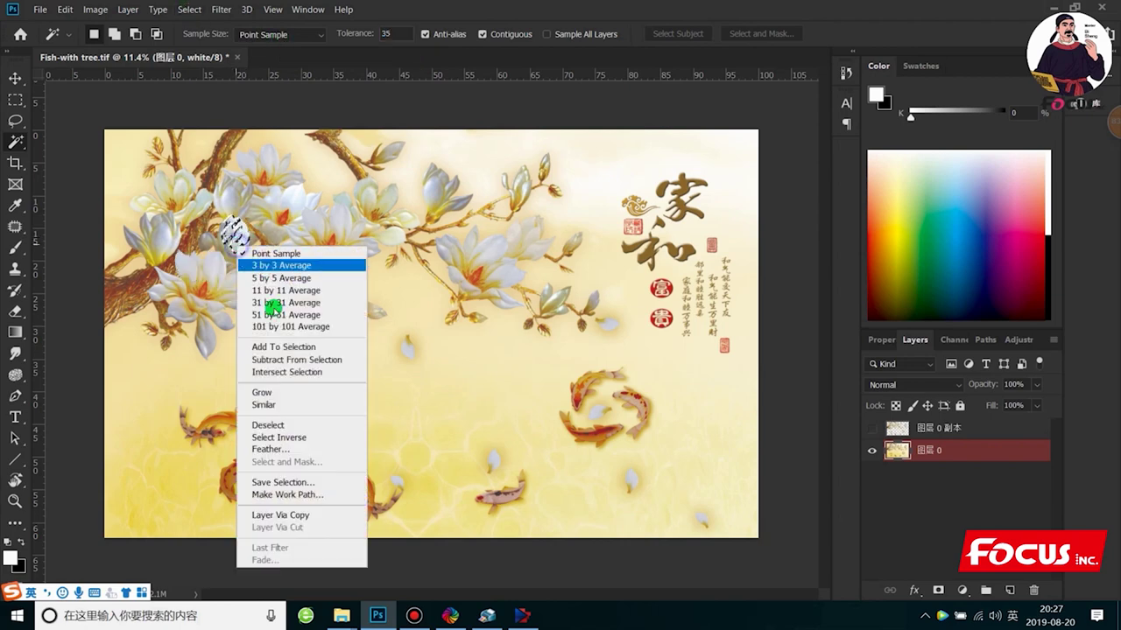
left_click(276, 405)
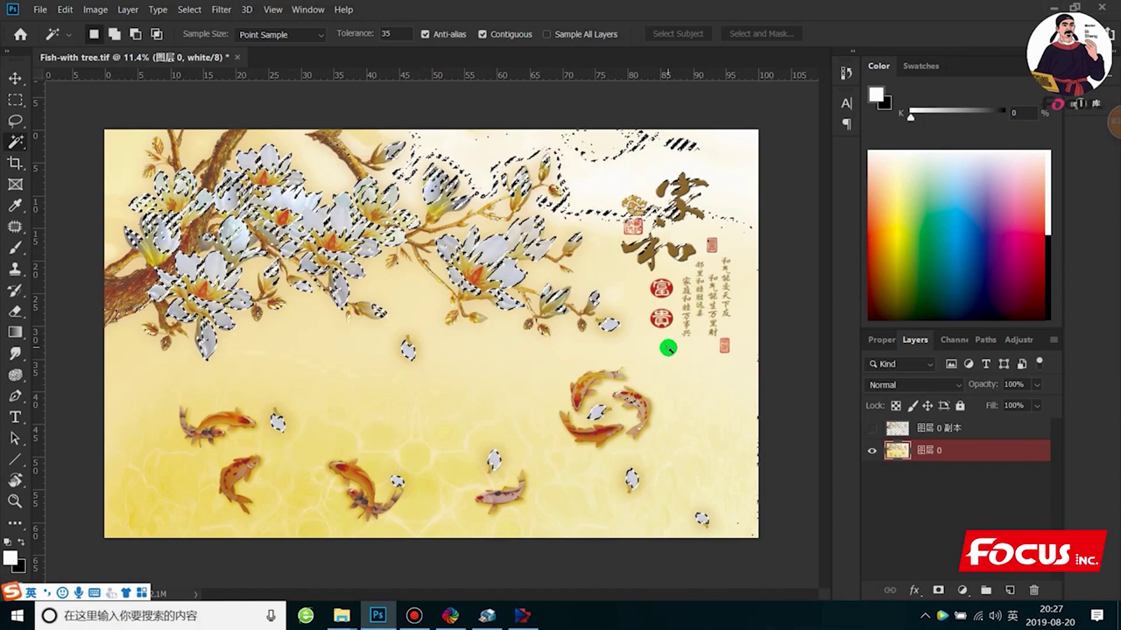
Step: Add the koi in the lower left and lower middle of the artwork to the petal selection with the Magic Wand Tool at tolerance 35
key("ctrl+plus")
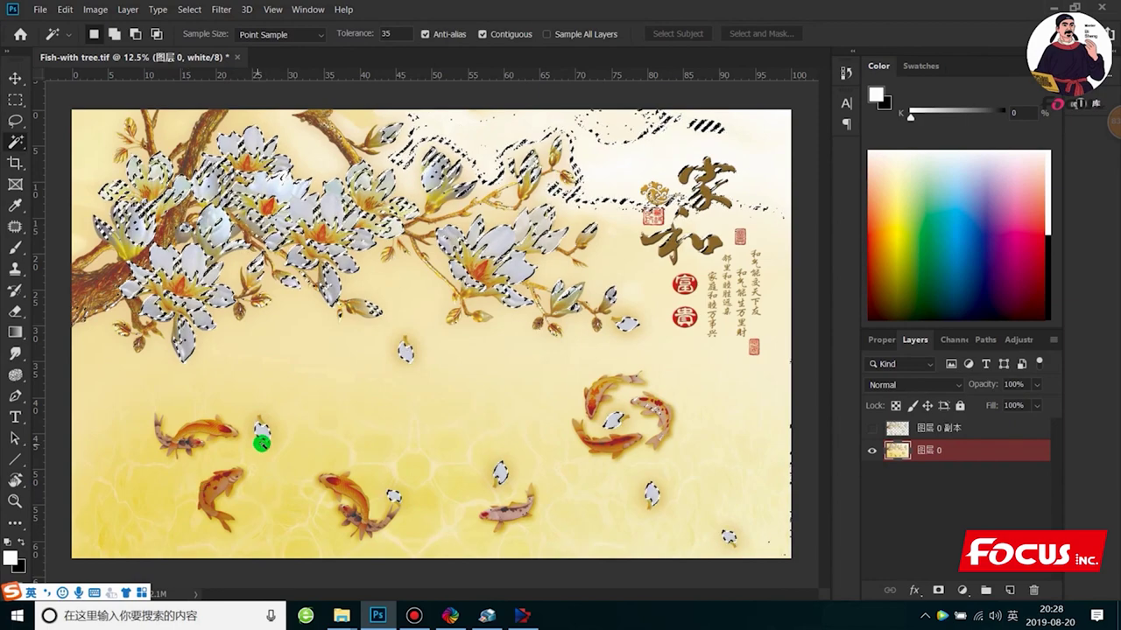
scroll(260, 441, "up", 1)
left_click_drag(378, 340, 457, 266)
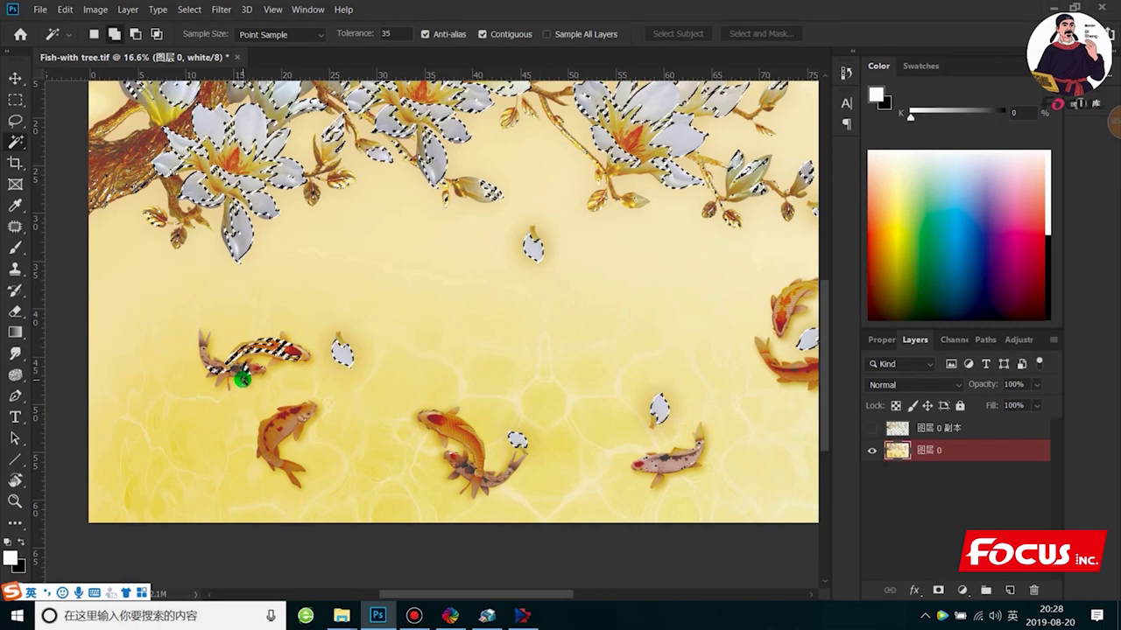
left_click(282, 437, "shift")
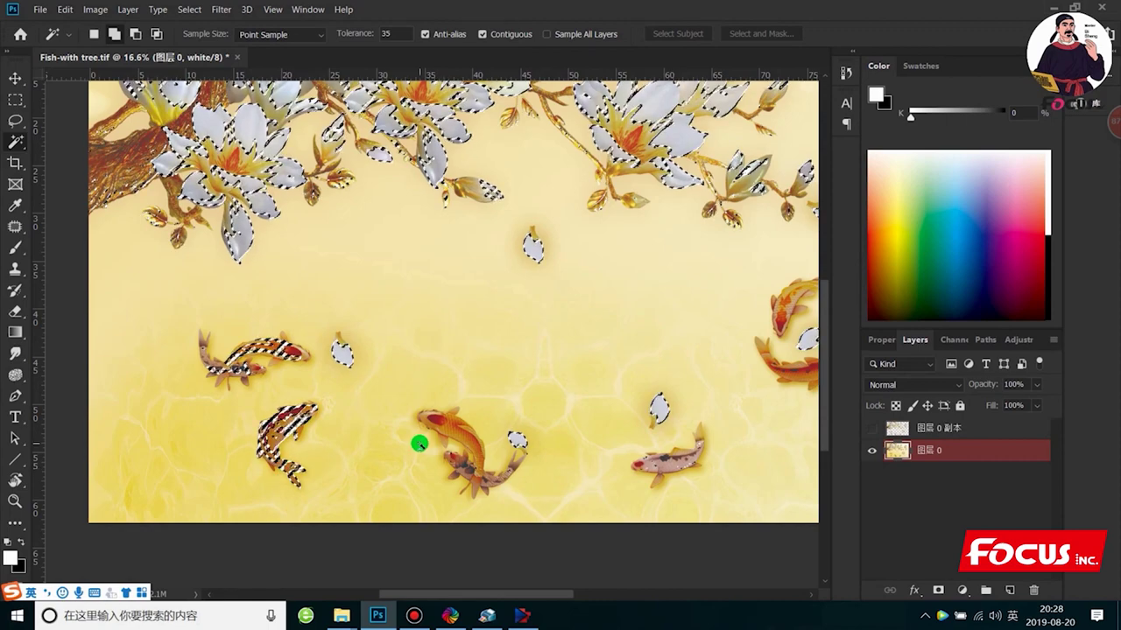
left_click(462, 437, "shift")
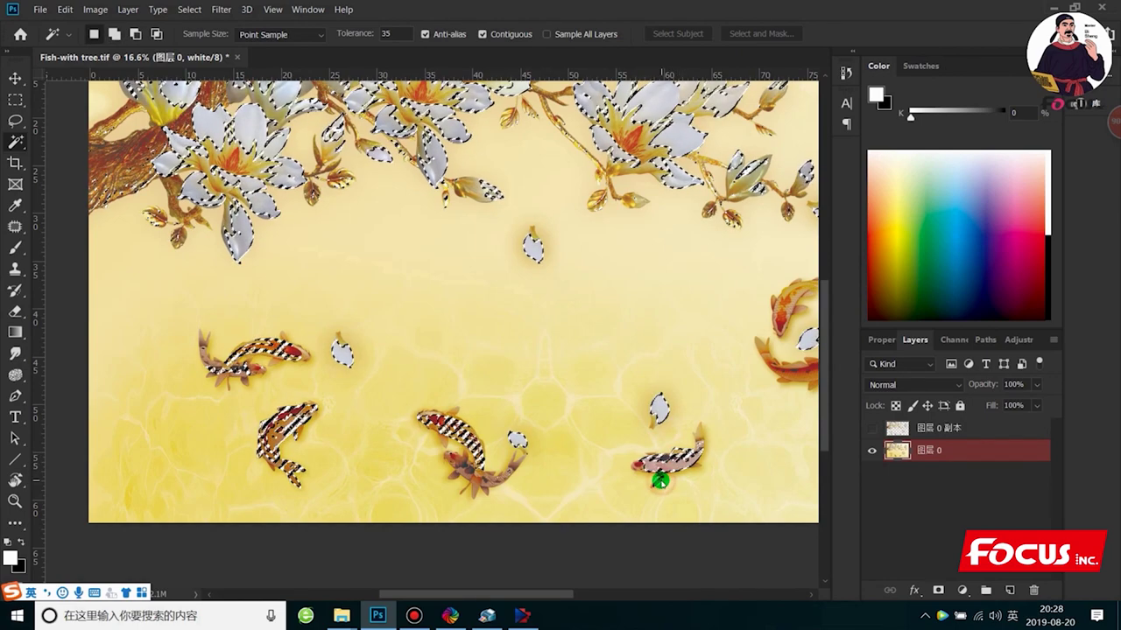
left_click(639, 466, "shift")
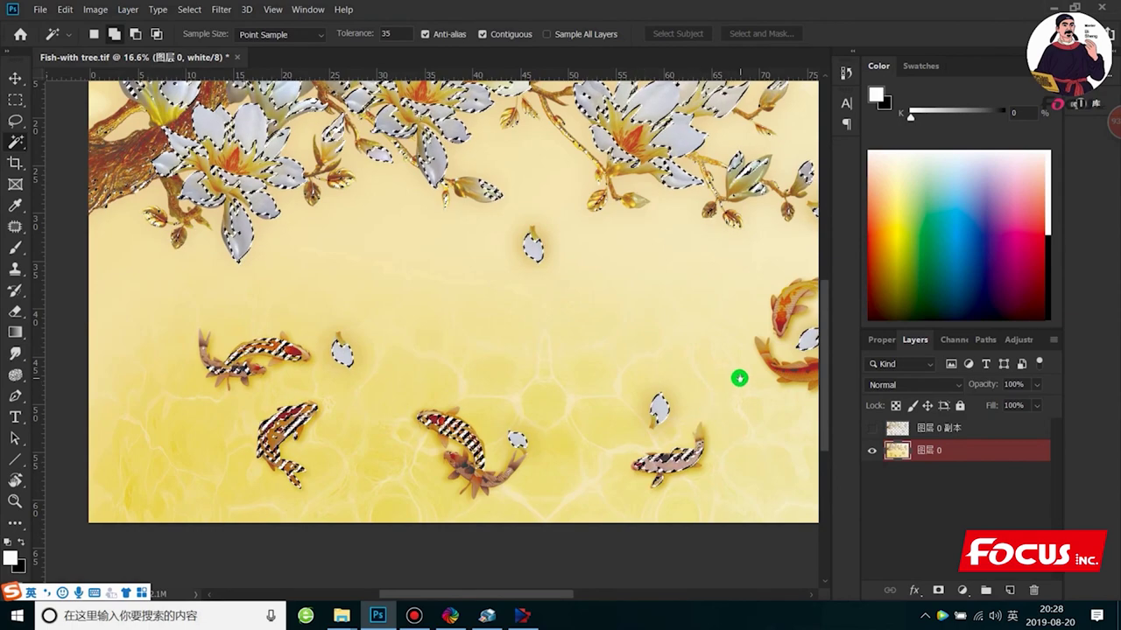
Step: Add the three circling koi and the large calligraphy character 和 to the Magic Wand selection
left_click_drag(741, 378, 513, 400)
left_click(569, 394, "shift")
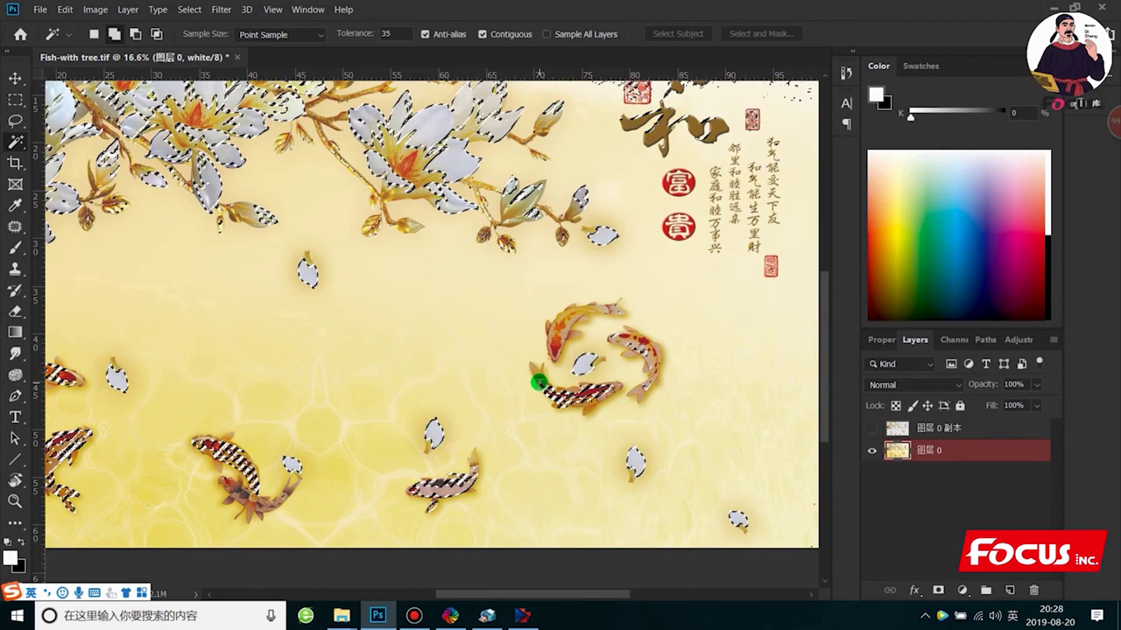
left_click(553, 335, "shift")
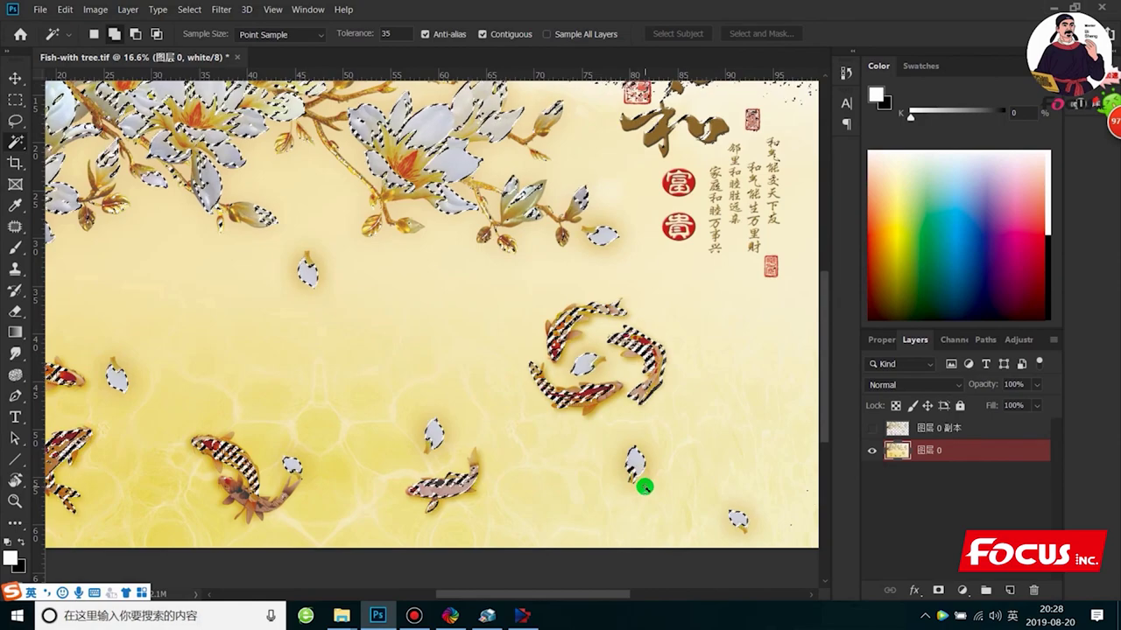
scroll(644, 487, "down", 4)
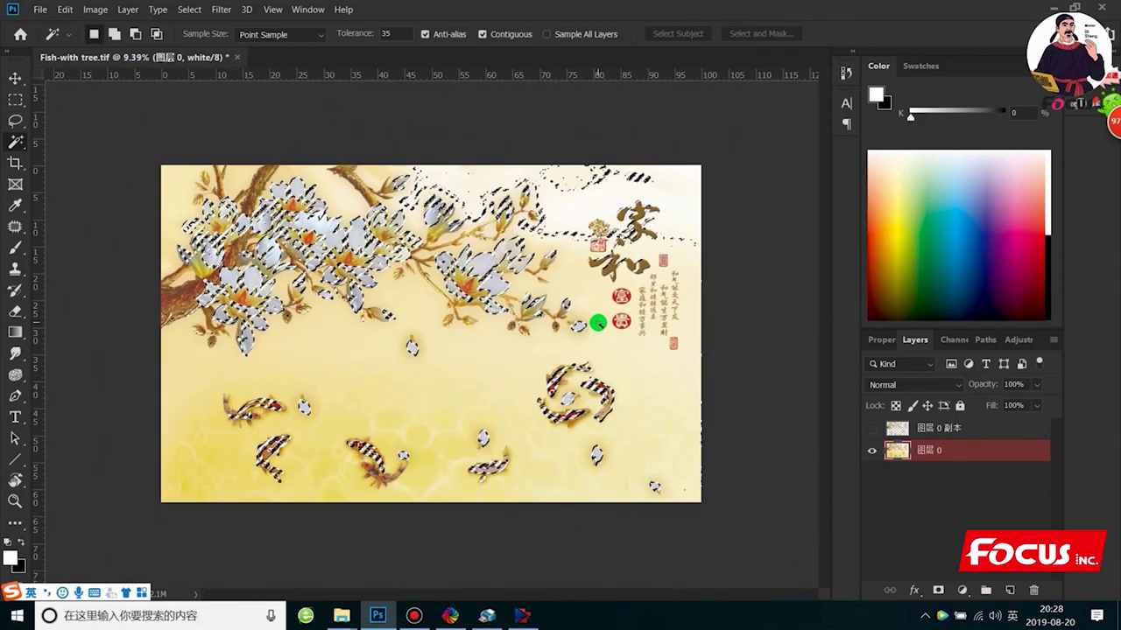
scroll(598, 323, "up", 3)
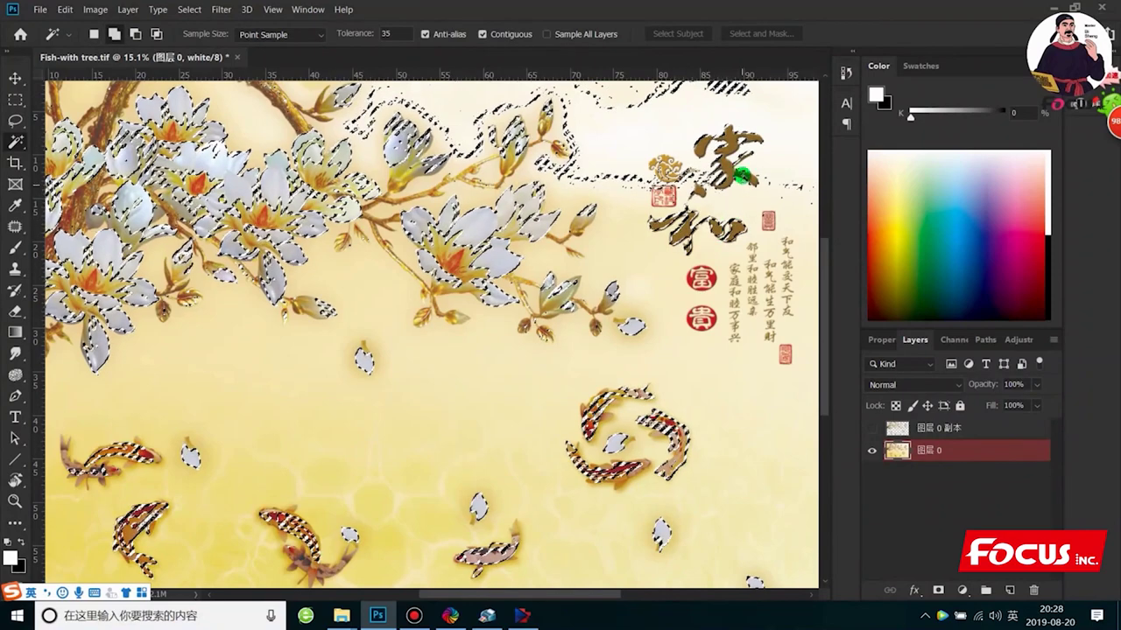
scroll(573, 295, "down", 3)
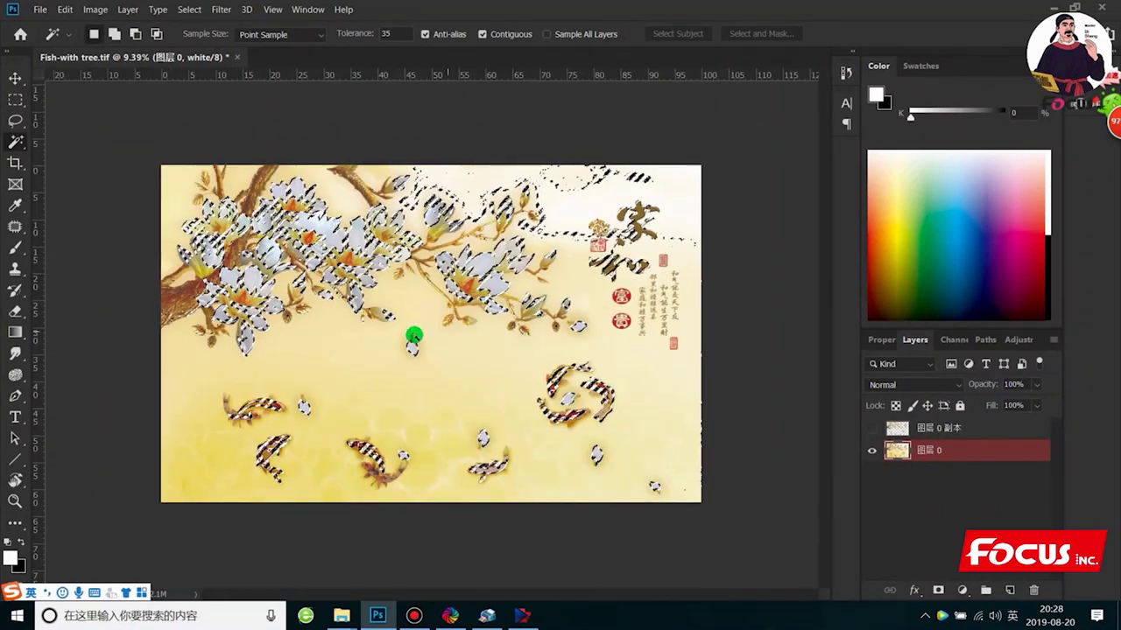
Step: Start a new spot channel from the selection, preview its ink color in red, and return it to black
left_click(952, 339)
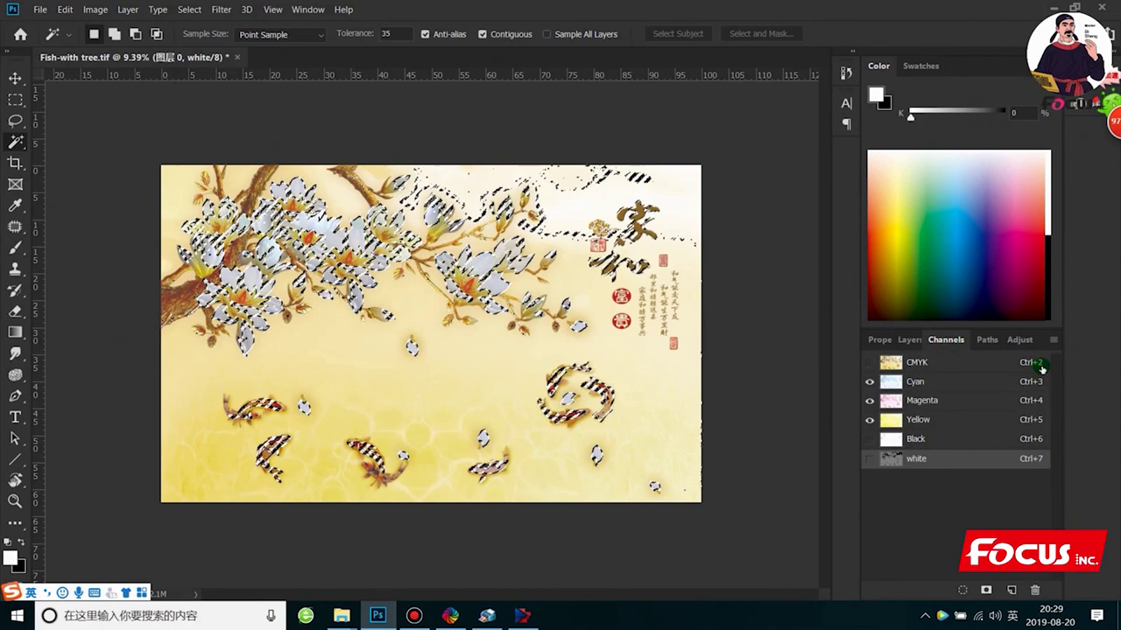
left_click(1053, 340)
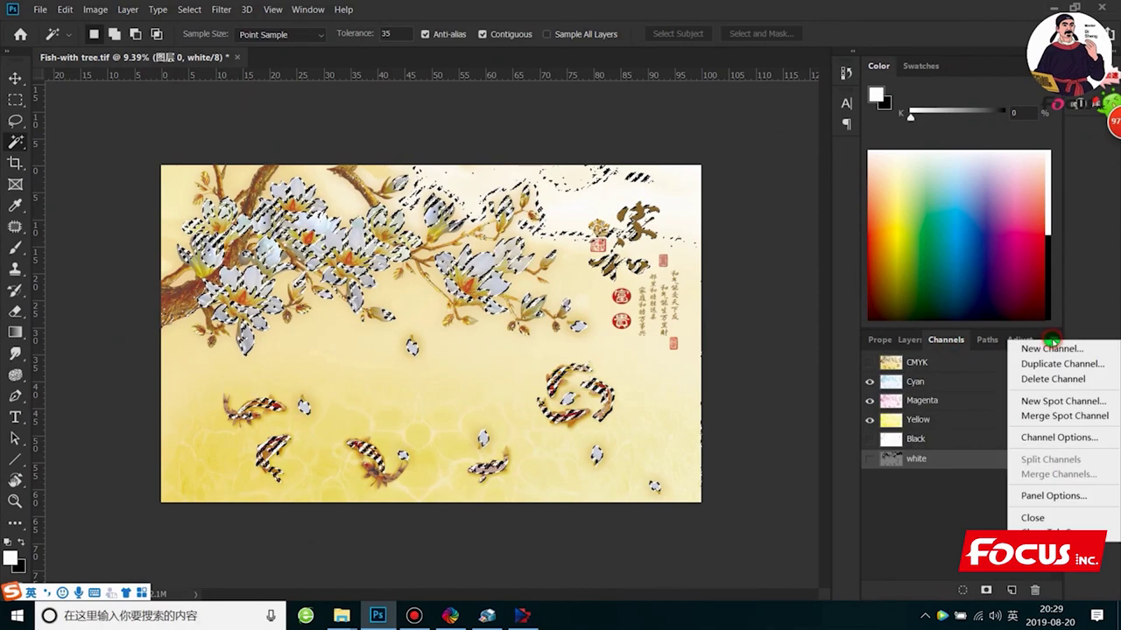
left_click(1055, 401)
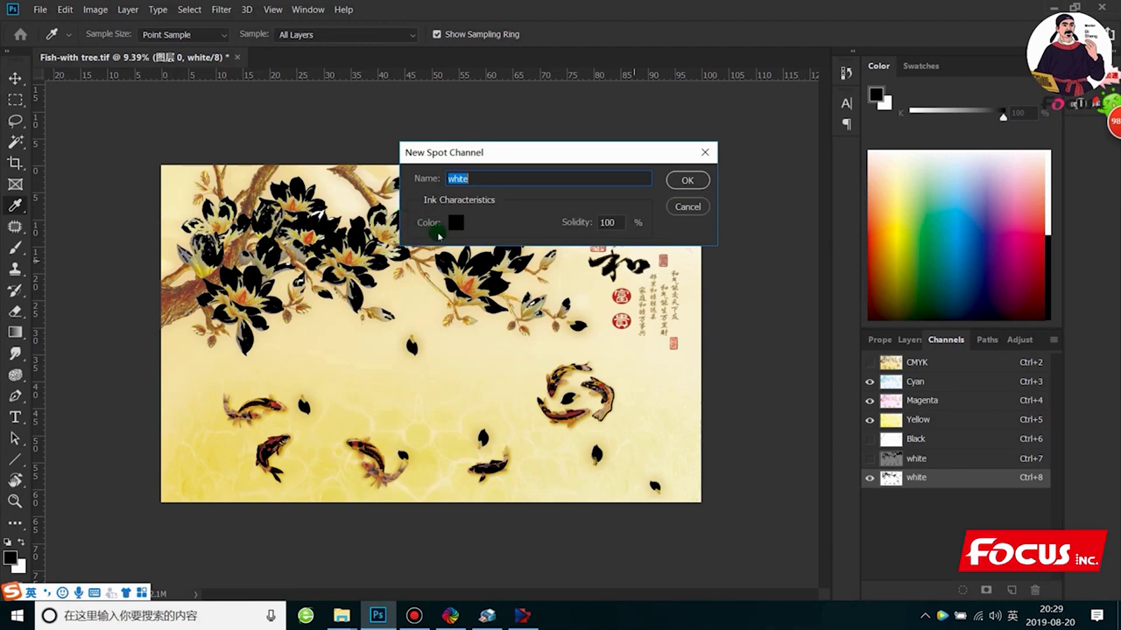
left_click(456, 223)
mouse_move(666, 445)
left_mouse_down()
mouse_move(703, 298)
mouse_move(715, 320)
mouse_move(715, 300)
left_mouse_up()
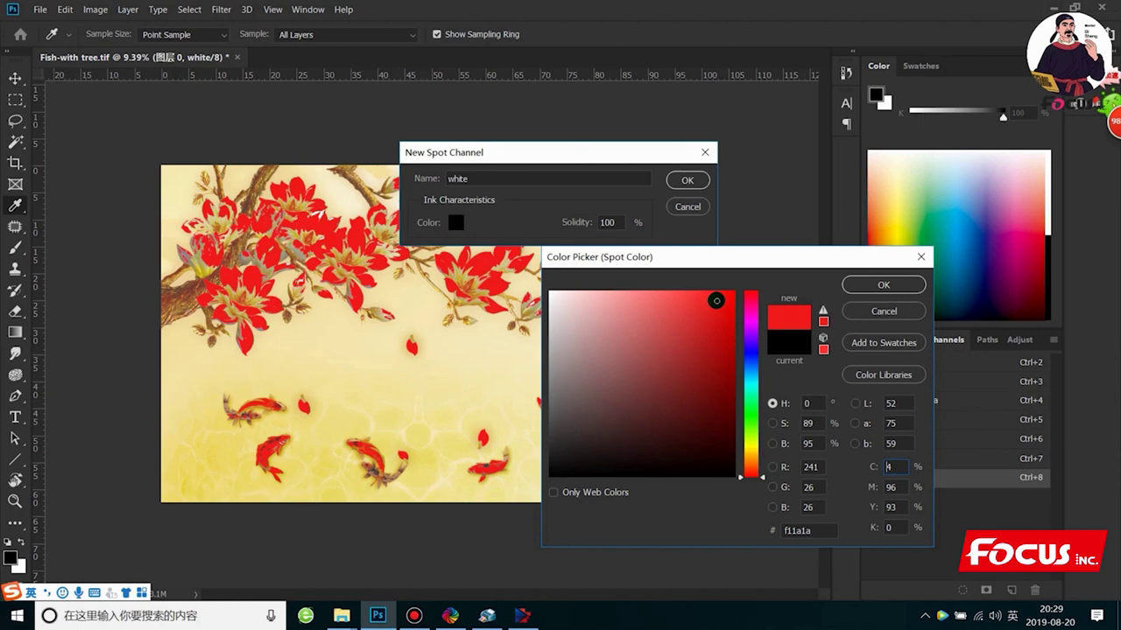
mouse_move(716, 301)
left_mouse_down()
mouse_move(643, 418)
mouse_move(548, 476)
left_mouse_up()
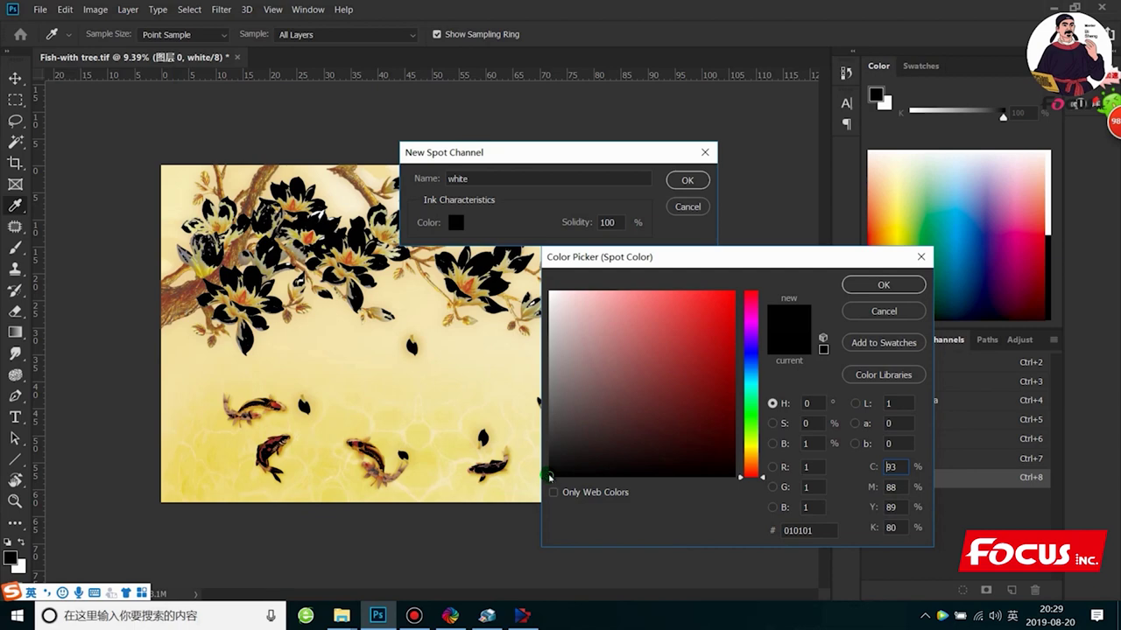
left_click_drag(550, 477, 532, 488)
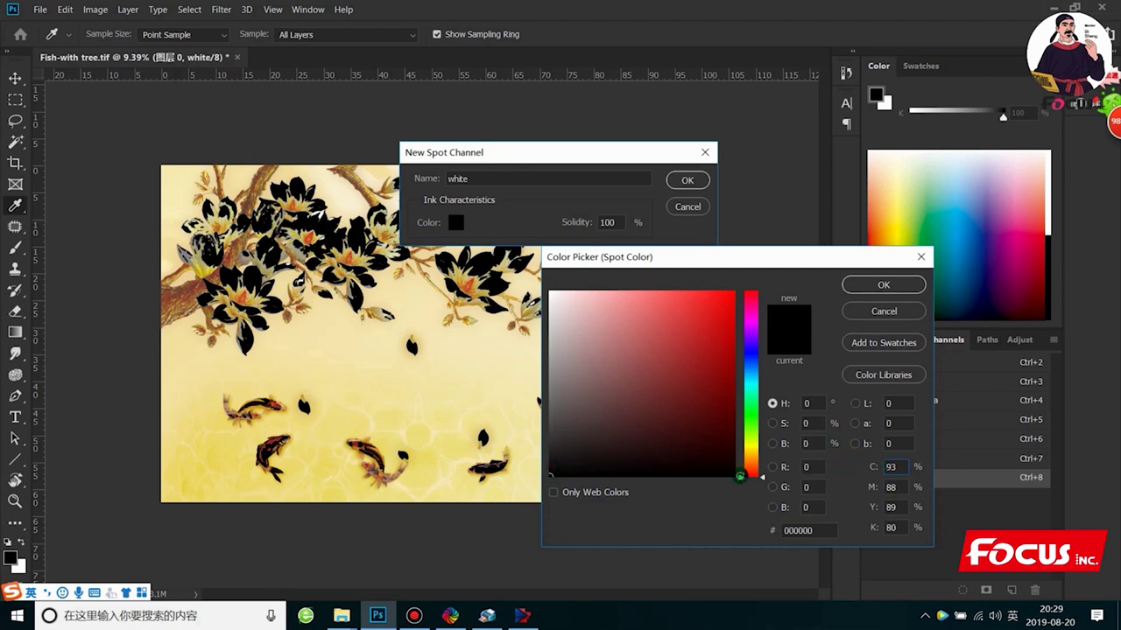
Step: Set the spot channel's ink color to C 100, M 100, Y 100 and K 100 percent
double_click(884, 468)
type("100")
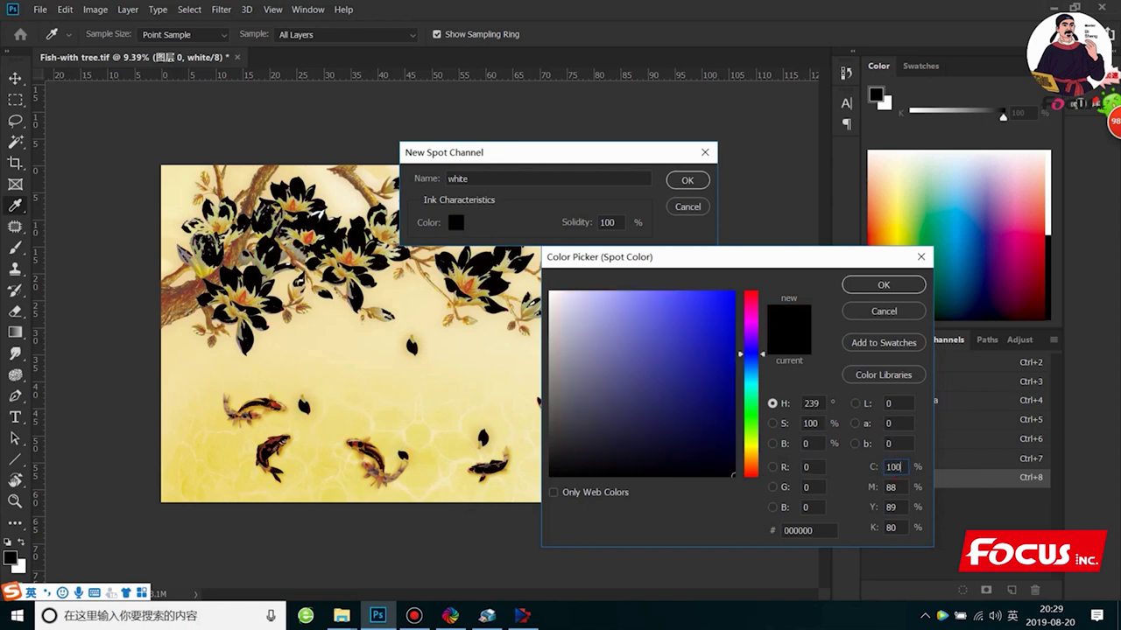
double_click(901, 490)
type("100")
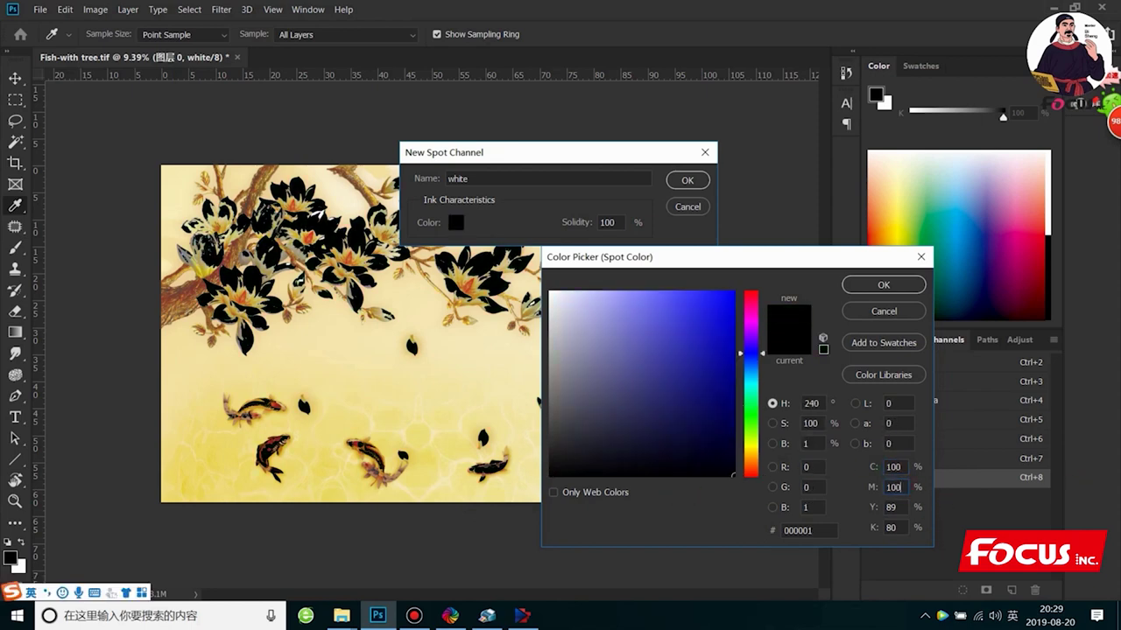
double_click(895, 508)
type("100")
double_click(891, 527)
type("100")
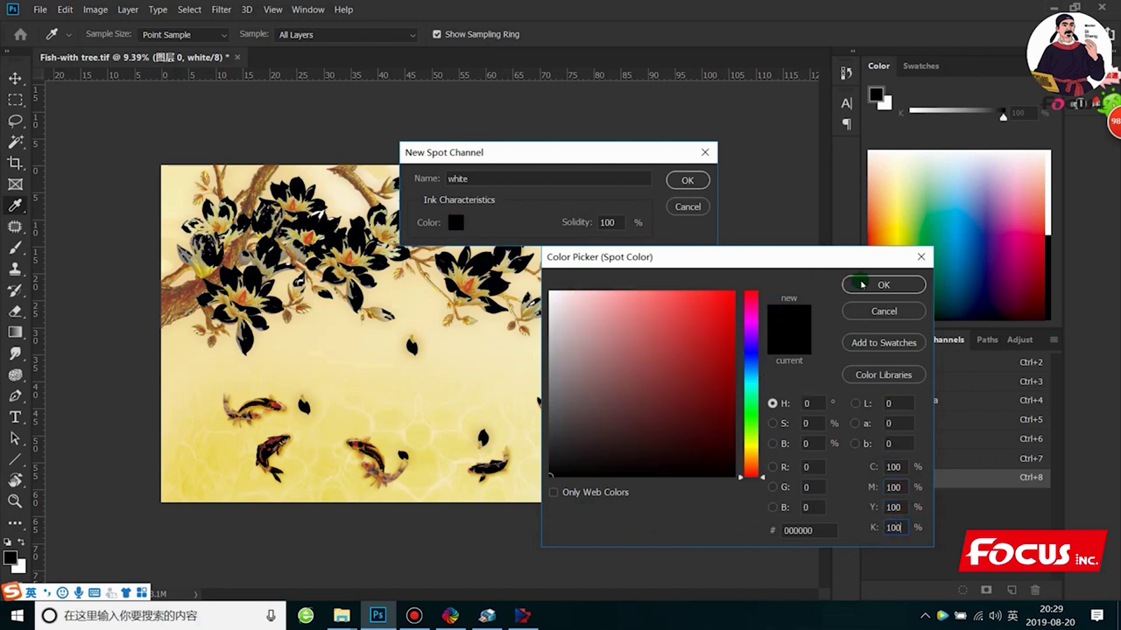
left_click(865, 283)
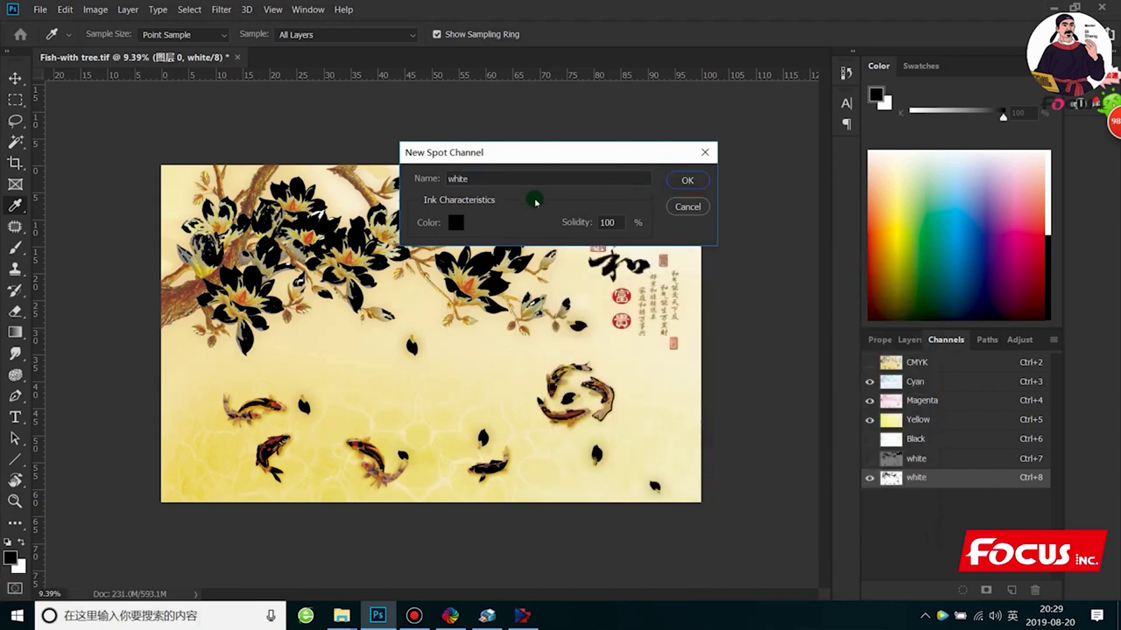
Step: Name the new spot channel varnish and create it with 100% solidity
double_click(496, 177)
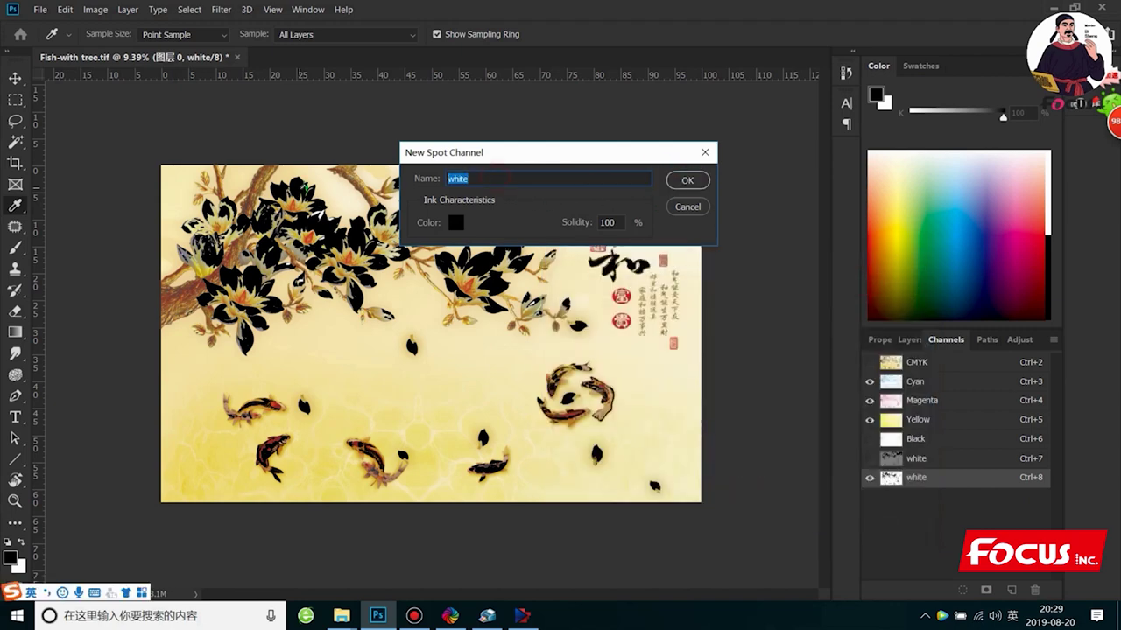
key("BackSpace")
type("varnish")
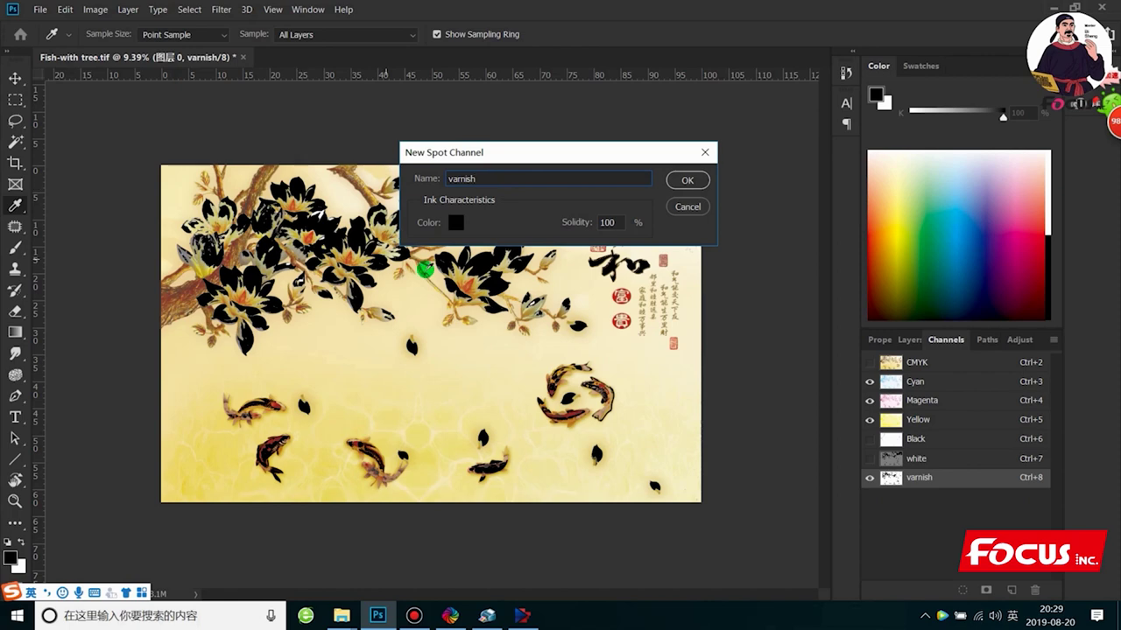
left_click(687, 179)
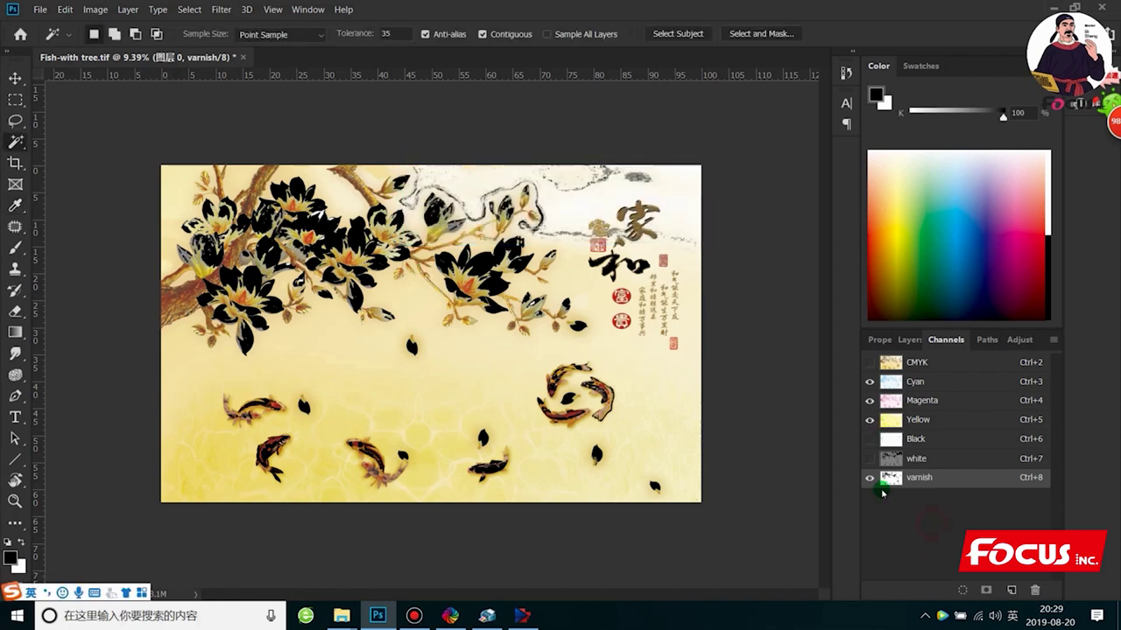
Step: View the varnish channel alone and together with the white channel and CMYK artwork, and hide both spot channels
left_click(869, 362)
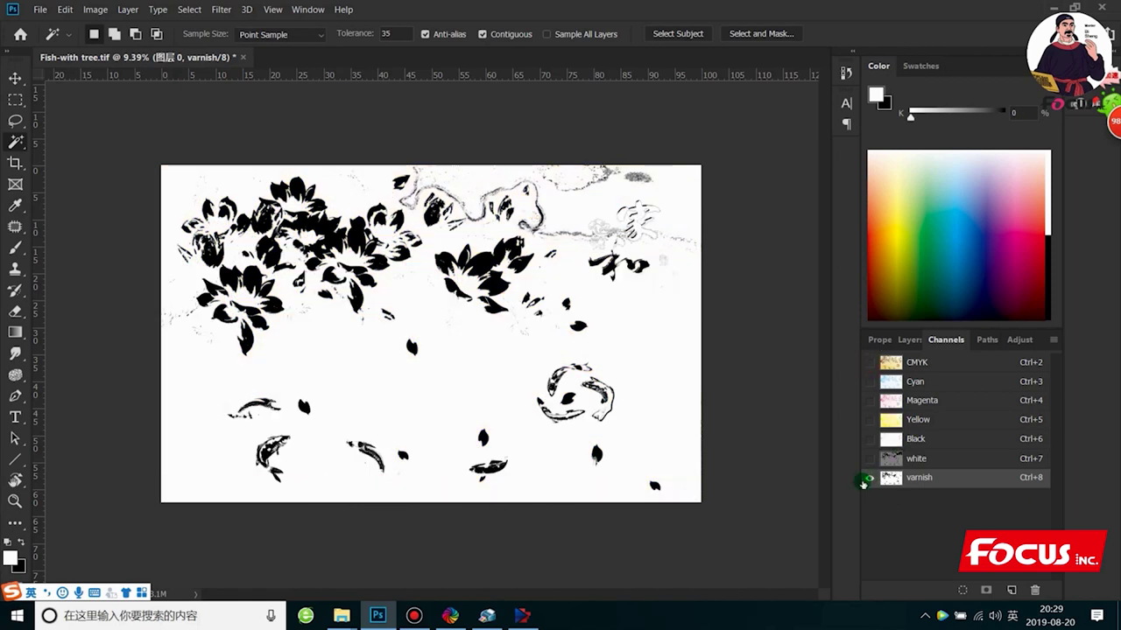
left_click(869, 458)
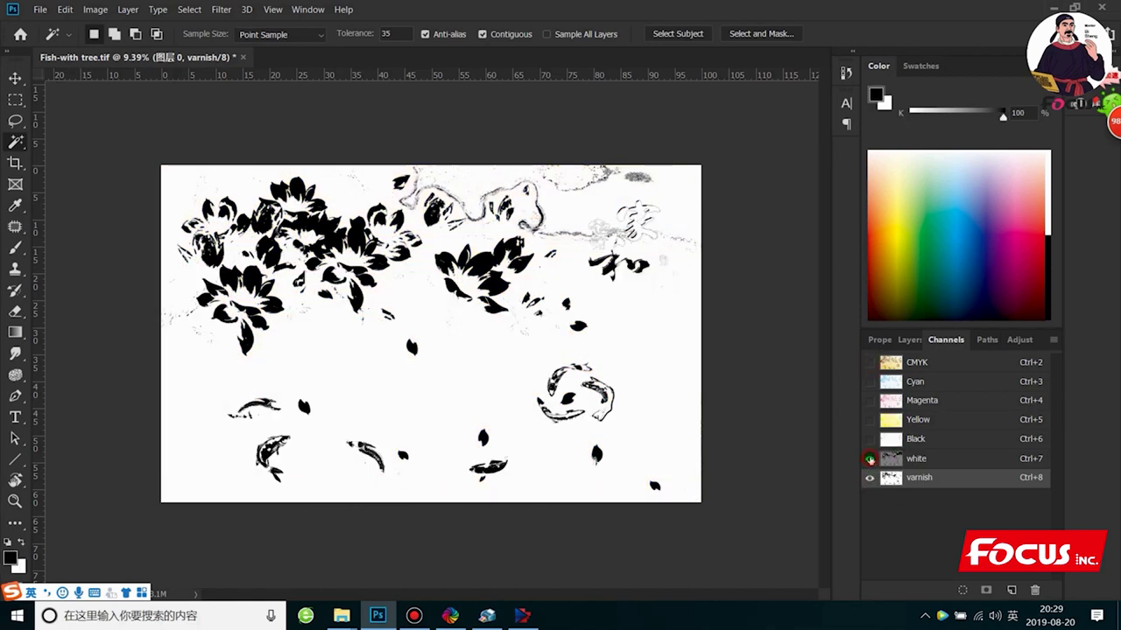
left_click(871, 361)
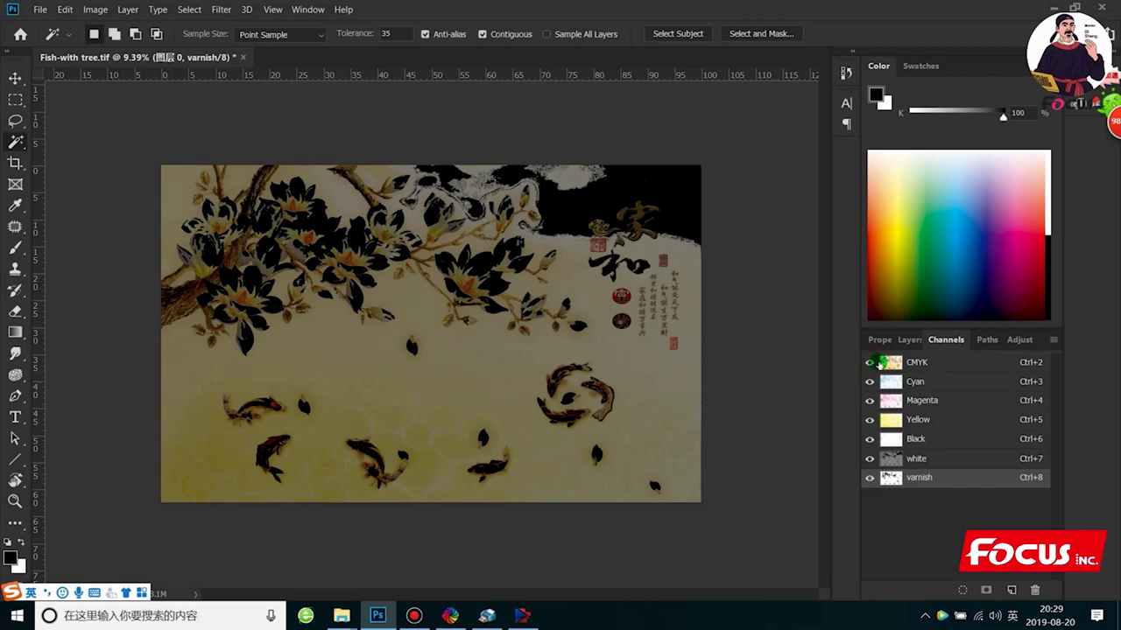
left_click(870, 457)
left_click(870, 477)
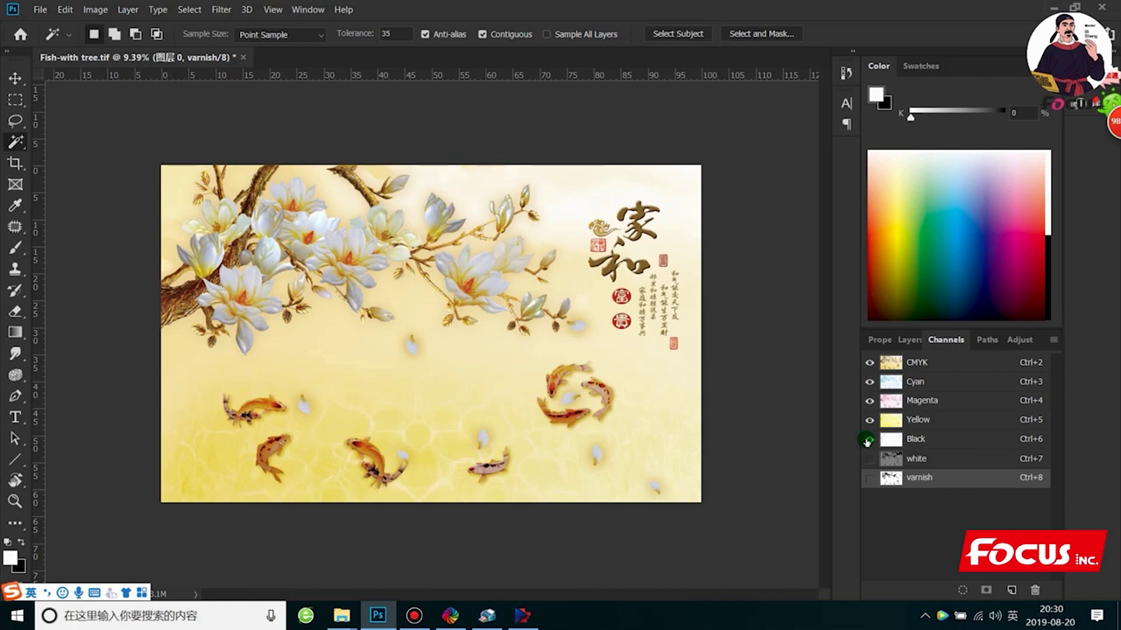
Step: Show the varnish and white channels over the CMYK artwork again, toggling them for comparison, and make varnish the active channel
left_click(867, 442)
left_click(869, 477)
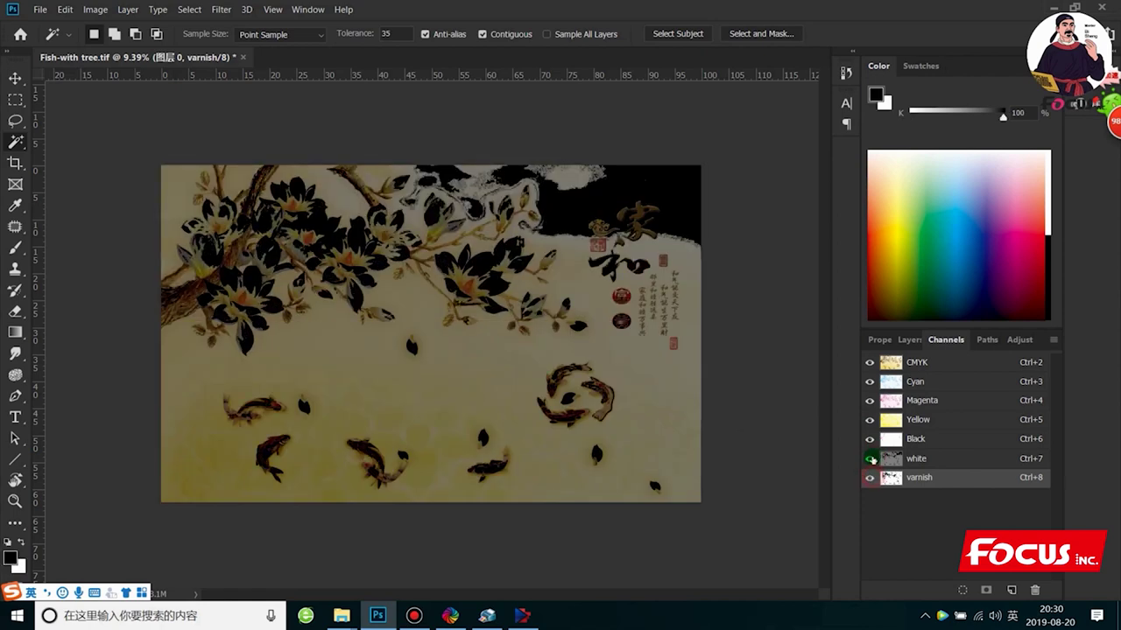
left_click(871, 458)
key("x")
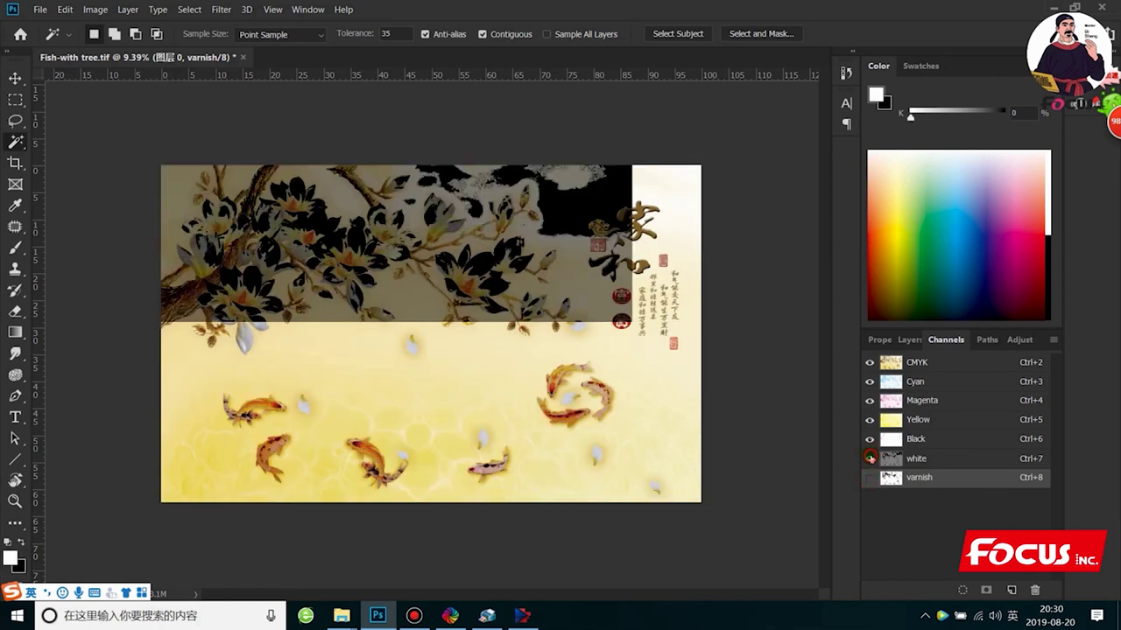
key("x")
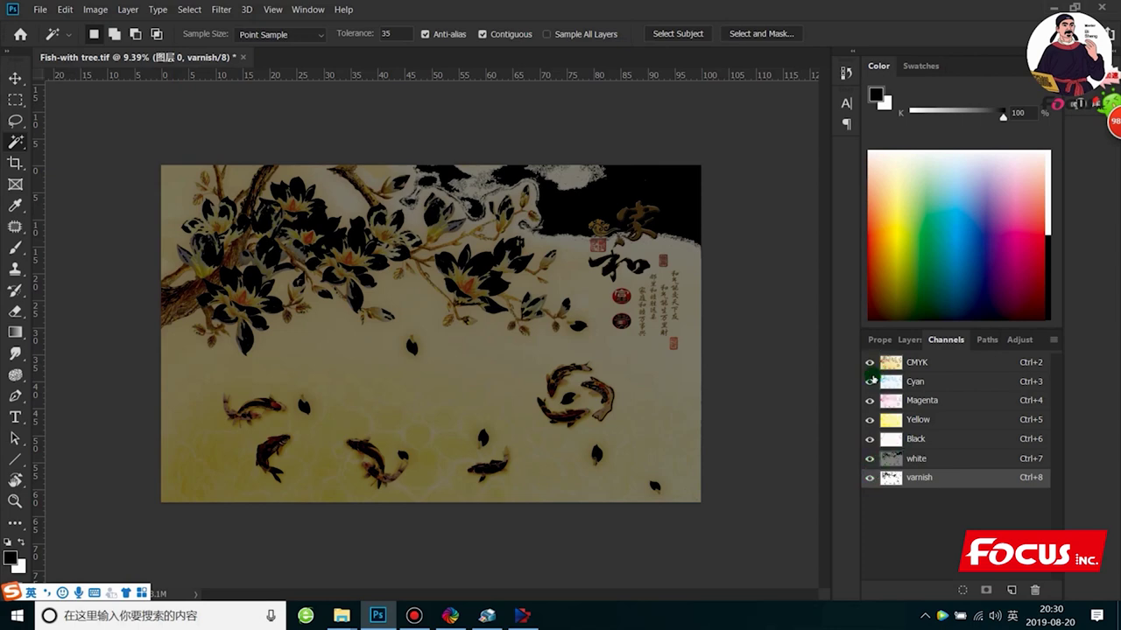
left_click(915, 461)
left_click(921, 477)
Step: Hide layer 图层 0 to view the spot channels without artwork, show it again, and make it the active layer
left_click(909, 340)
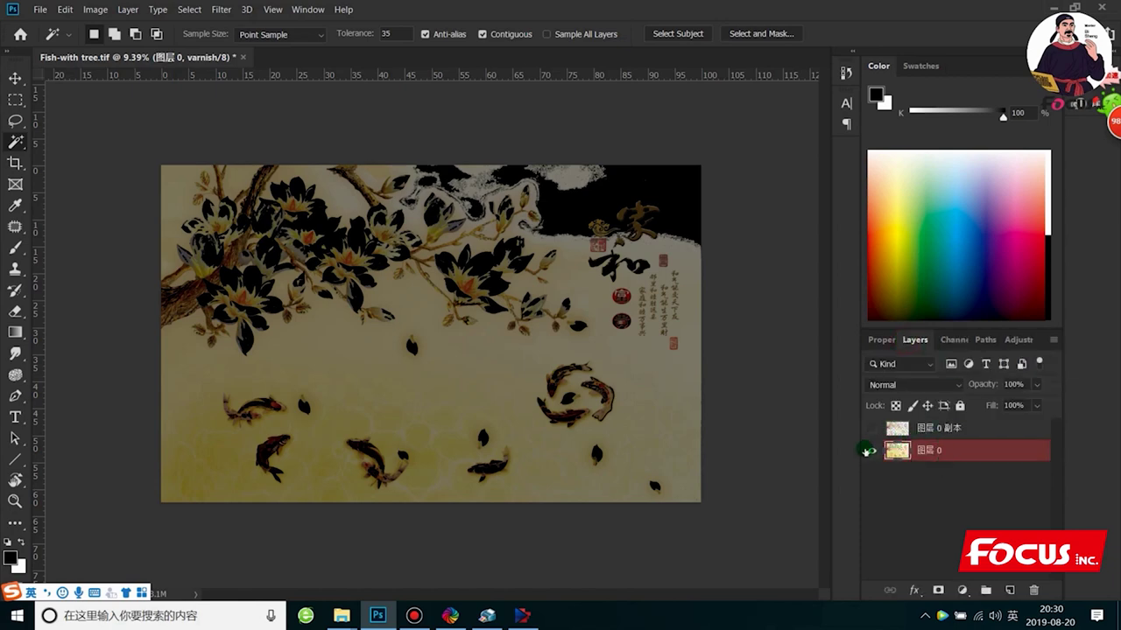
left_click(924, 428)
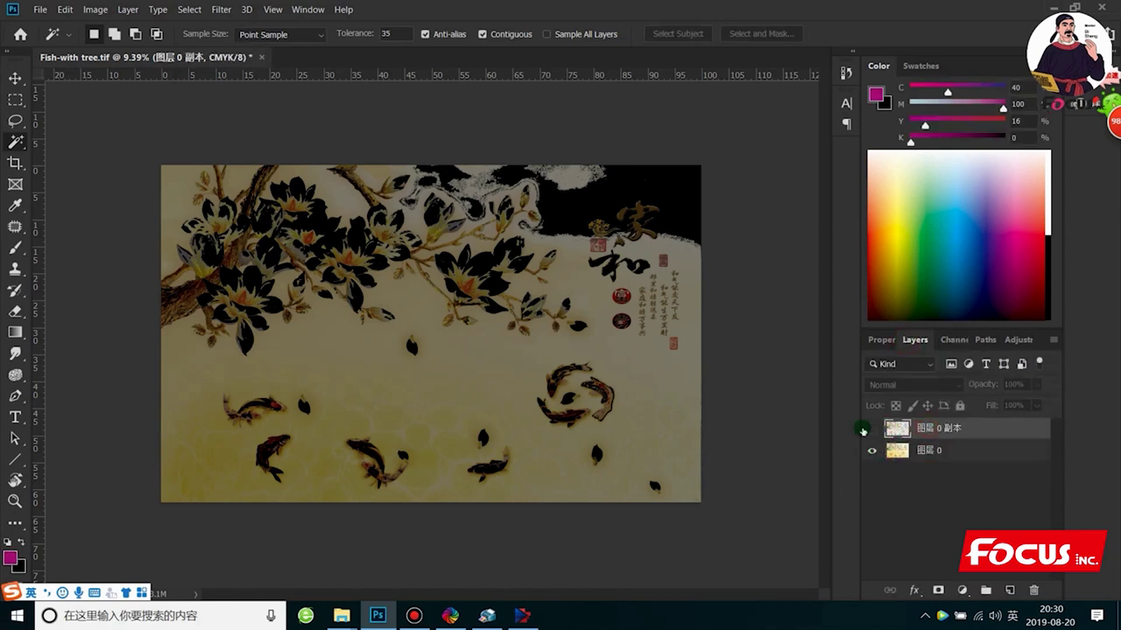
left_click(871, 452)
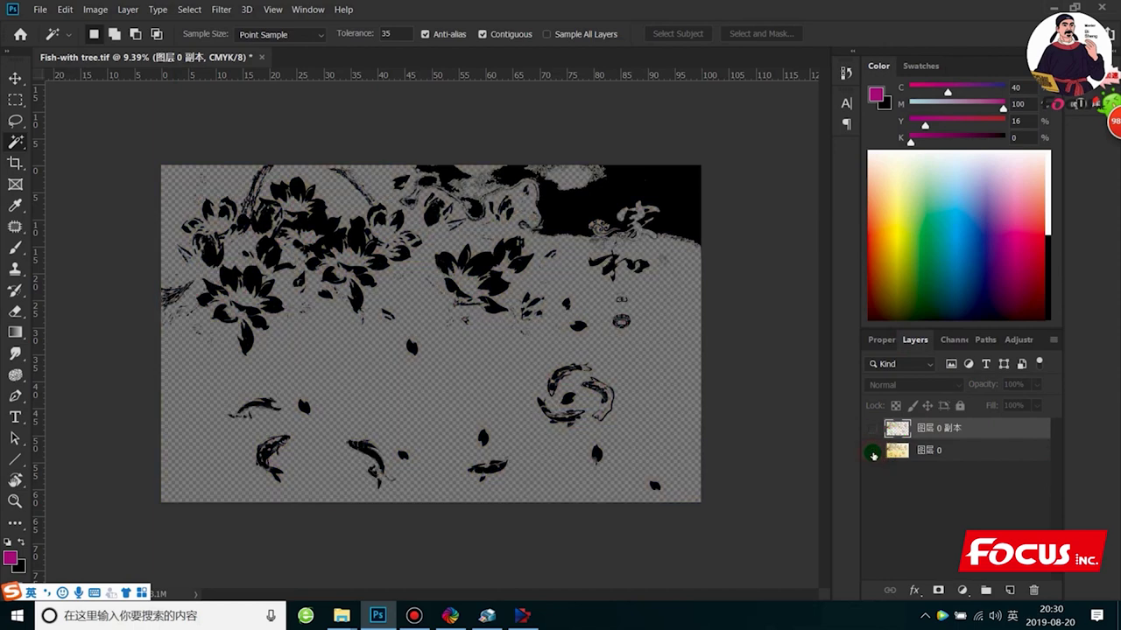
left_click(872, 452)
left_click(923, 450)
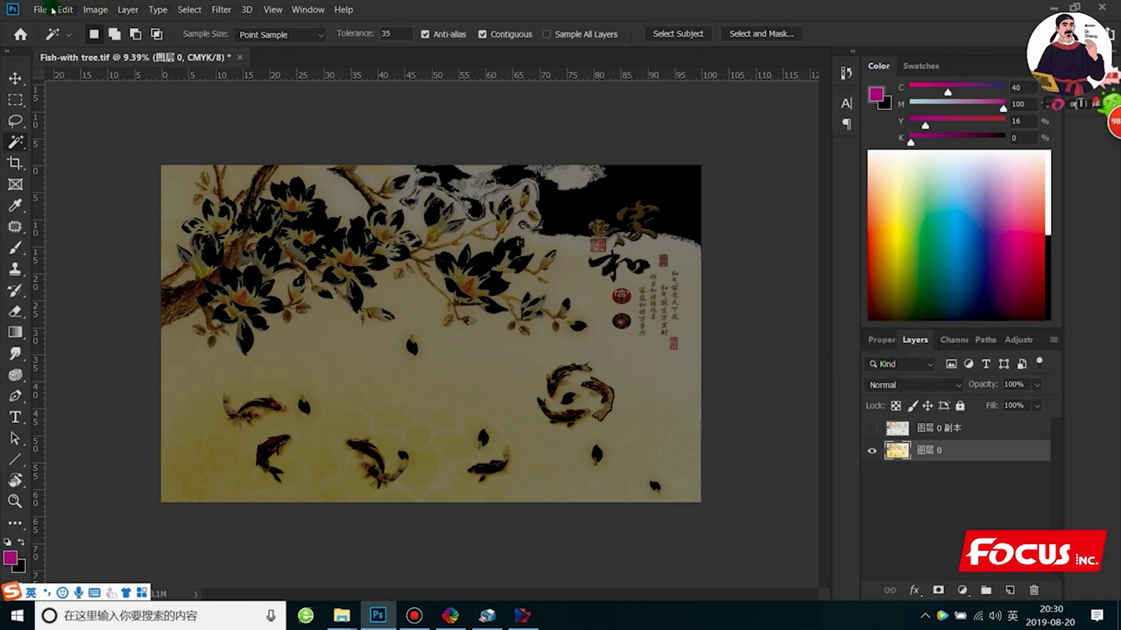
Step: Save a copy of the file as TIFF named Fish-with tree-CMYKLCLM-W-V-3D-RELIEF, with spot colors and layers kept and LZW compression
left_click(40, 9)
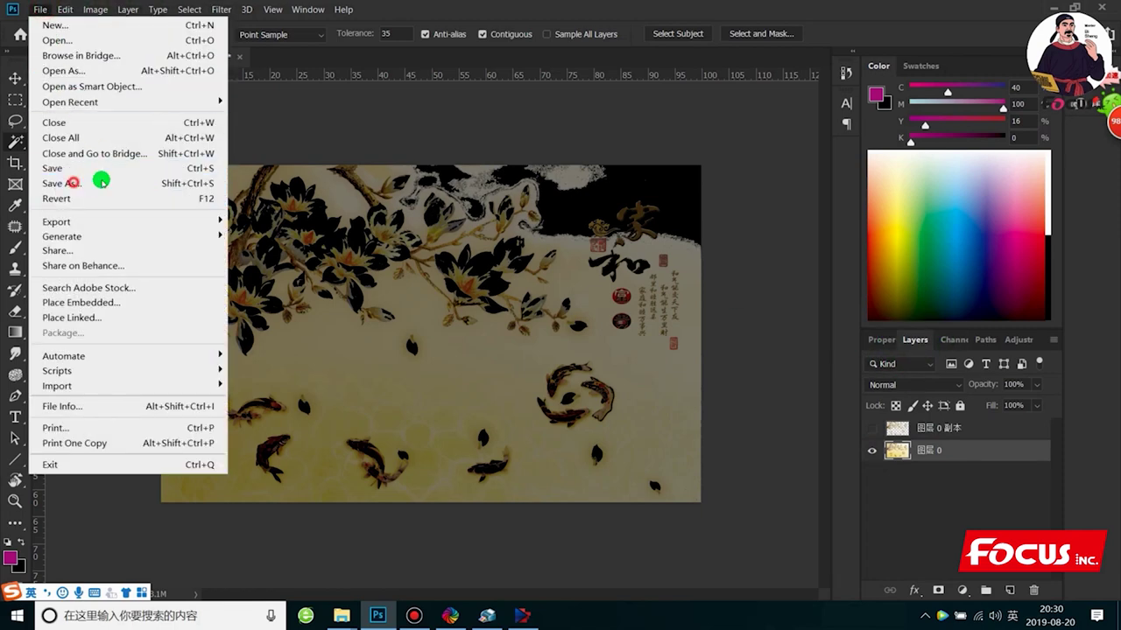
left_click(96, 182)
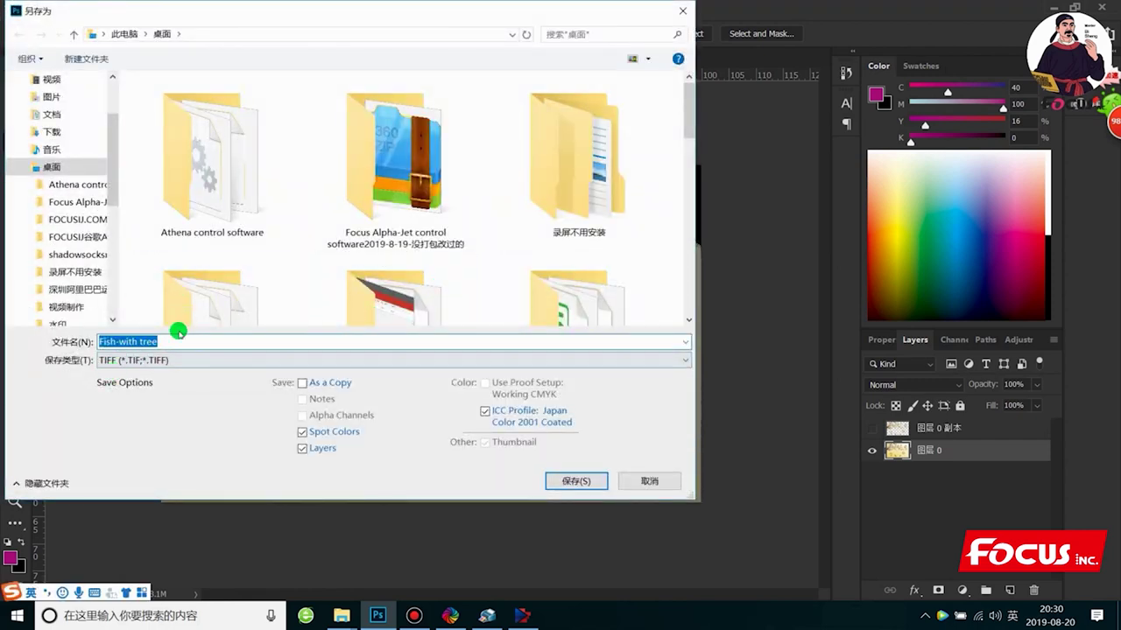
left_click(174, 341)
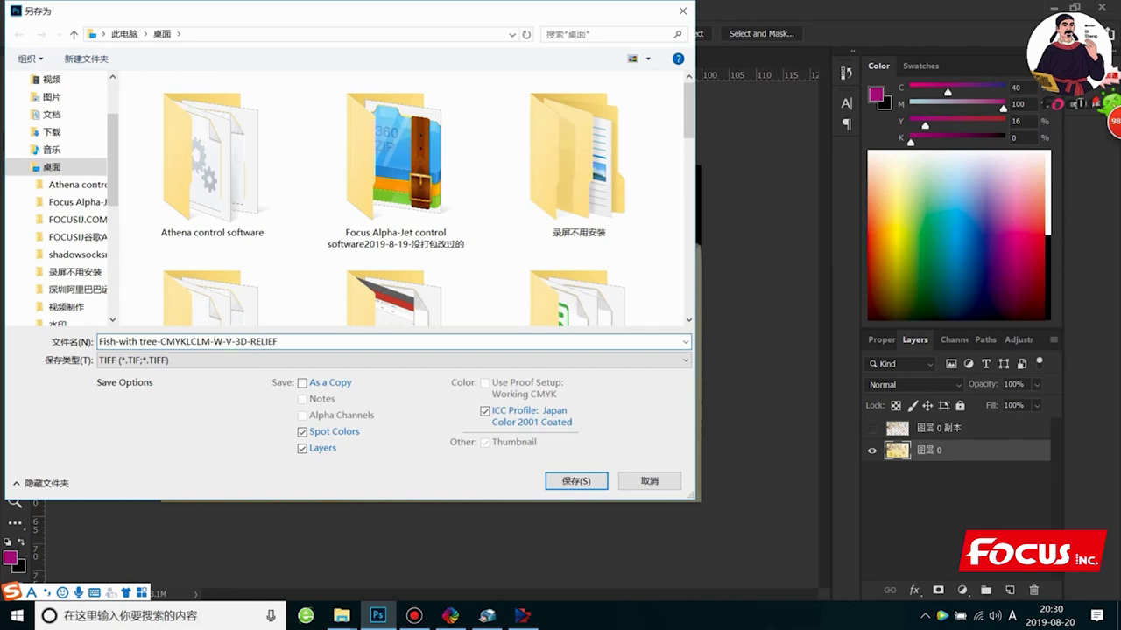
key("Escape")
key("ctrl+s")
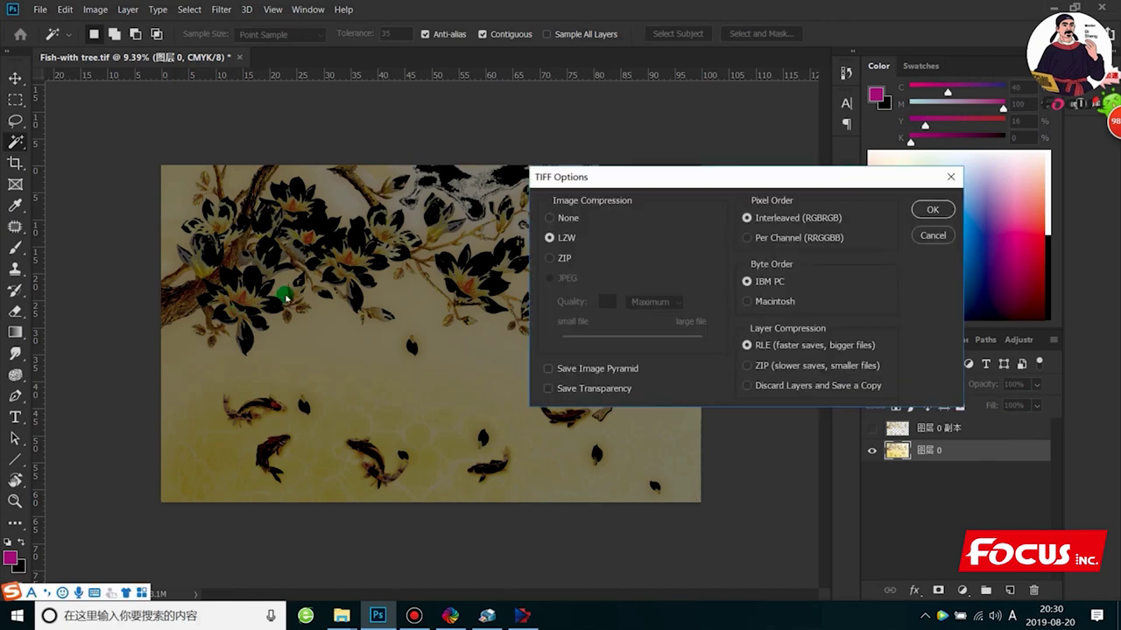
left_click(931, 209)
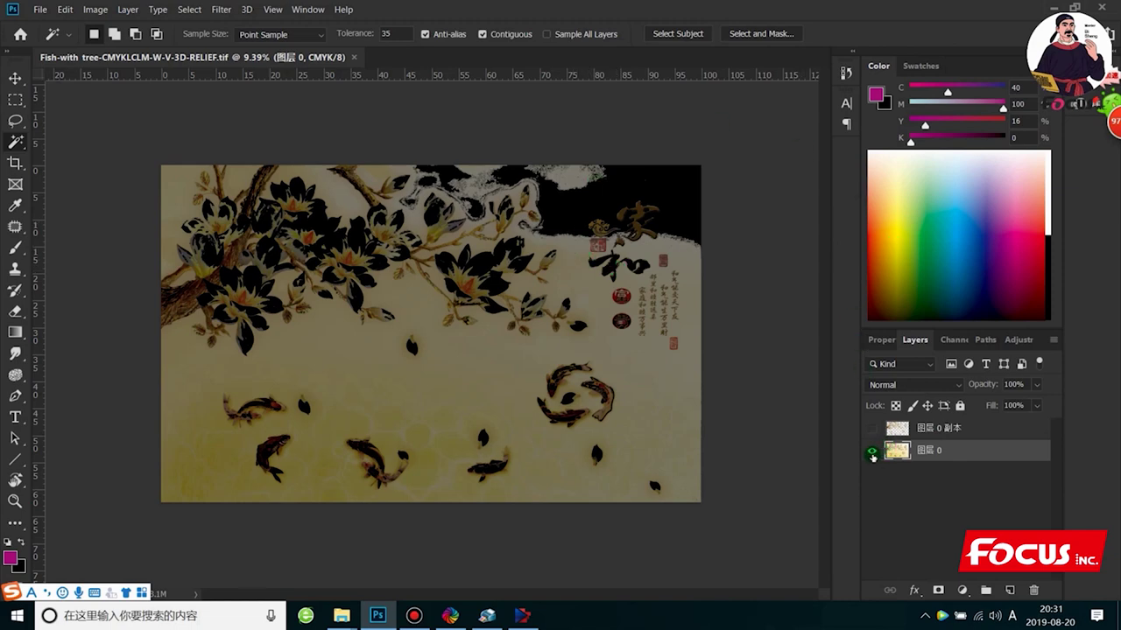
Step: Hide the white and varnish spot channels and leave only layer 图层 0 showing, with its duplicate layer hidden
left_click_drag(871, 454, 864, 435)
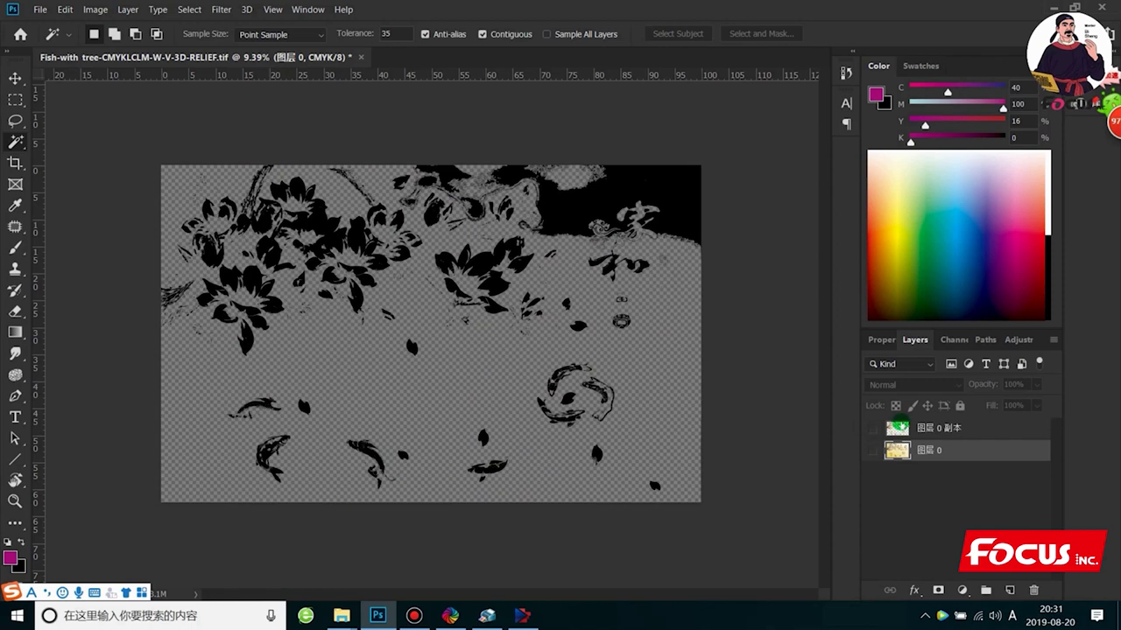
left_click(954, 339)
left_click(869, 459)
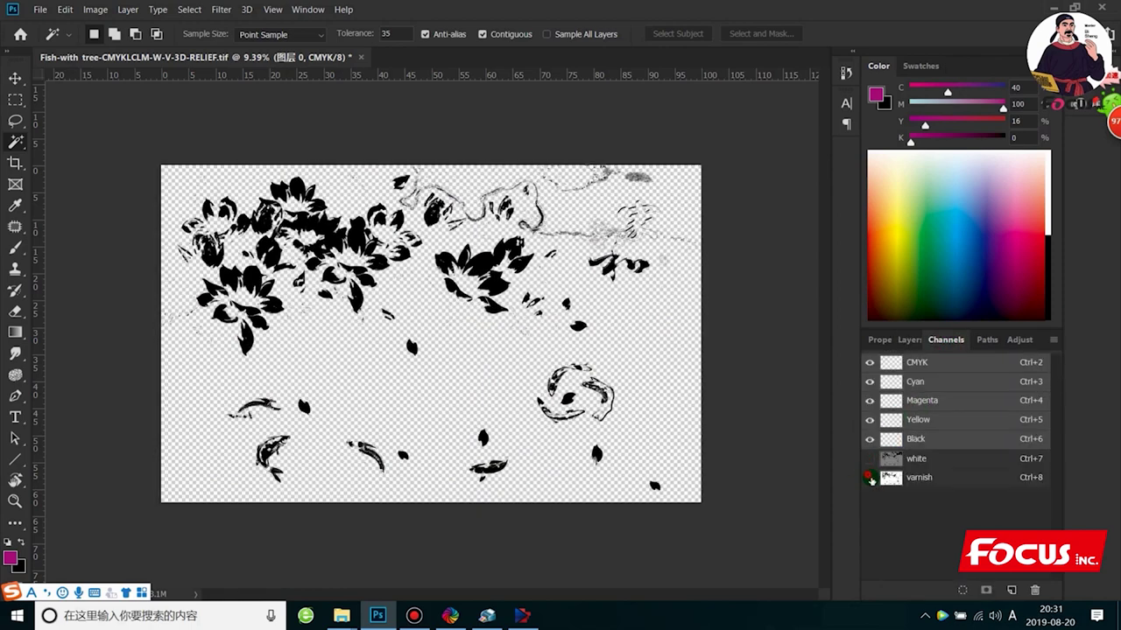
left_click(870, 477)
left_click(910, 340)
left_click(871, 450)
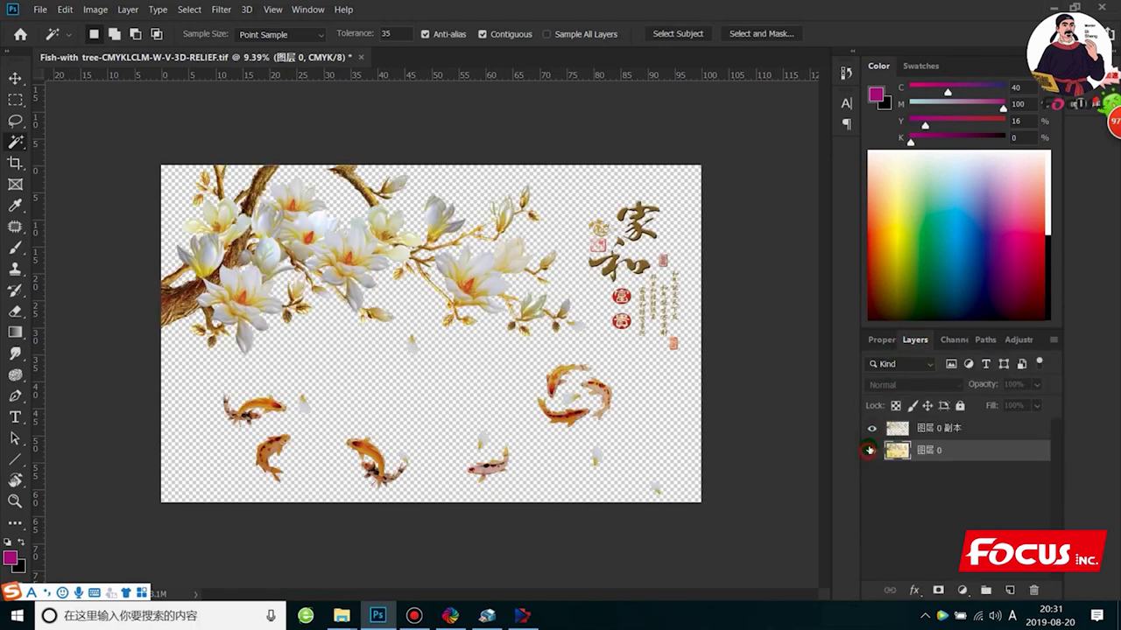
left_click(871, 428)
key("ctrl+plus")
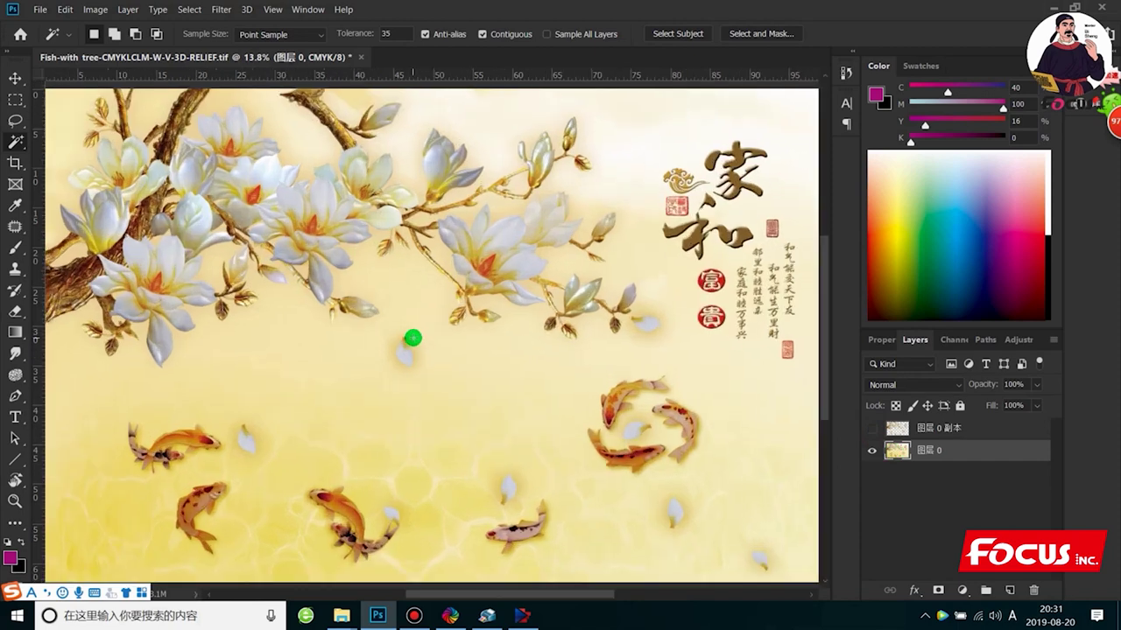
scroll(158, 532, "up", 1)
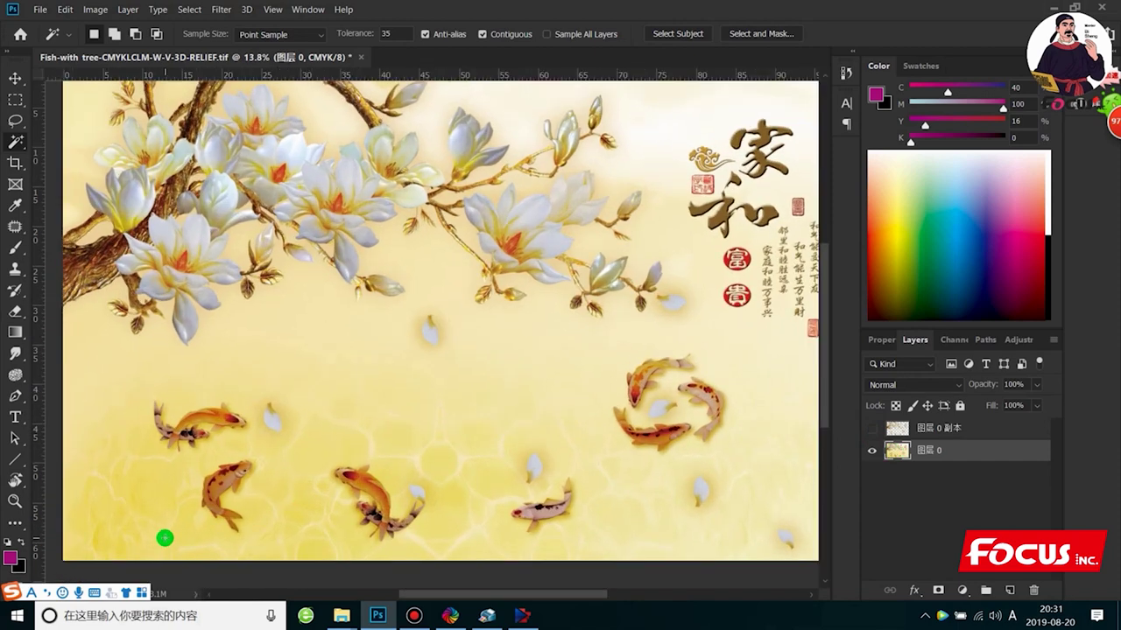
scroll(165, 519, "down", 1)
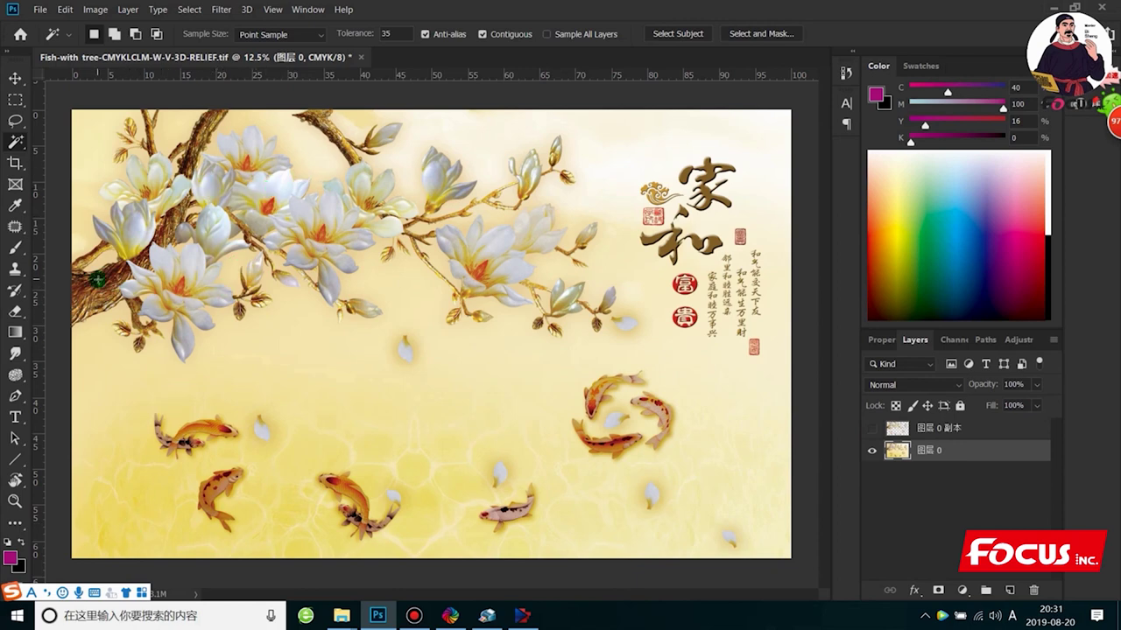
scroll(98, 279, "up", 1)
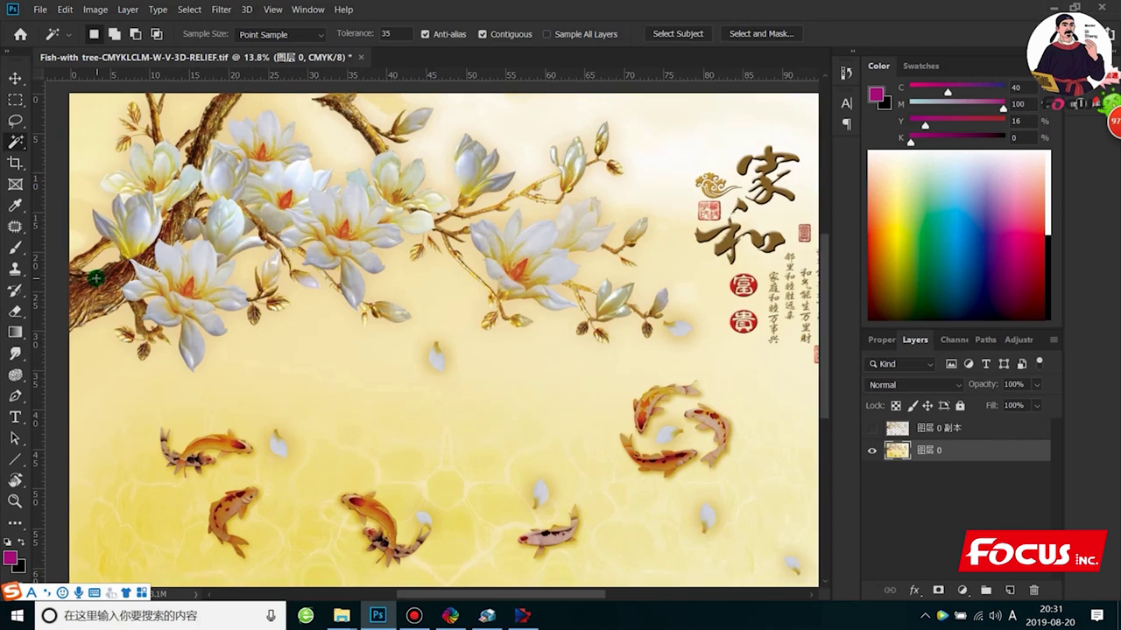
scroll(128, 290, "down", 1)
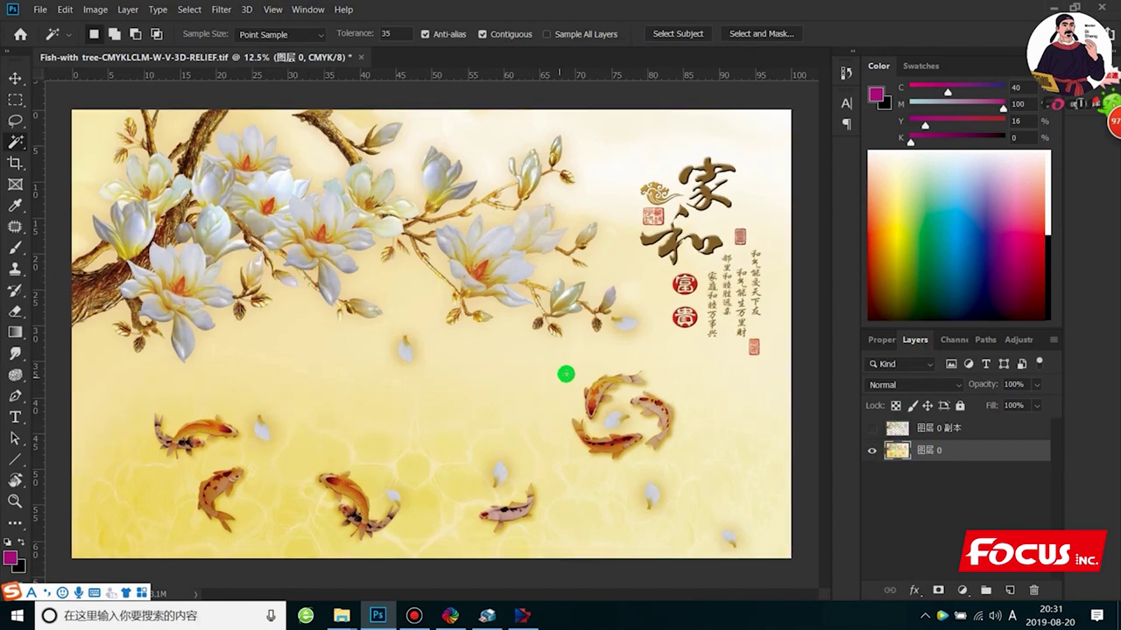
Step: Try to delete the white and varnish spot channels, and check the remaining channels and layers
left_click(947, 342)
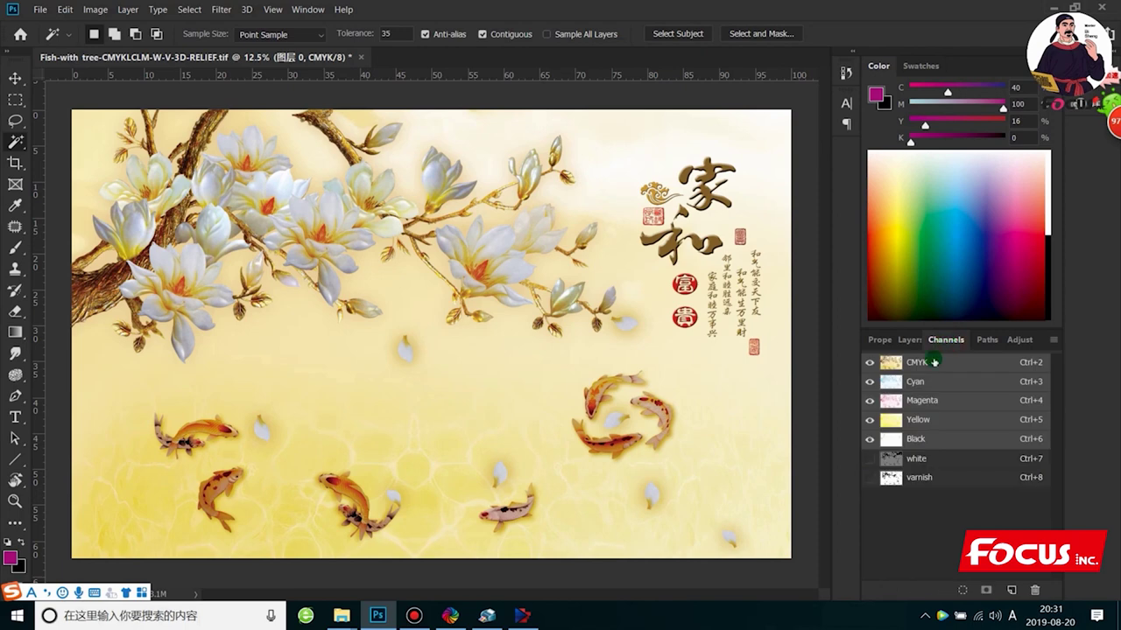
left_click(920, 459)
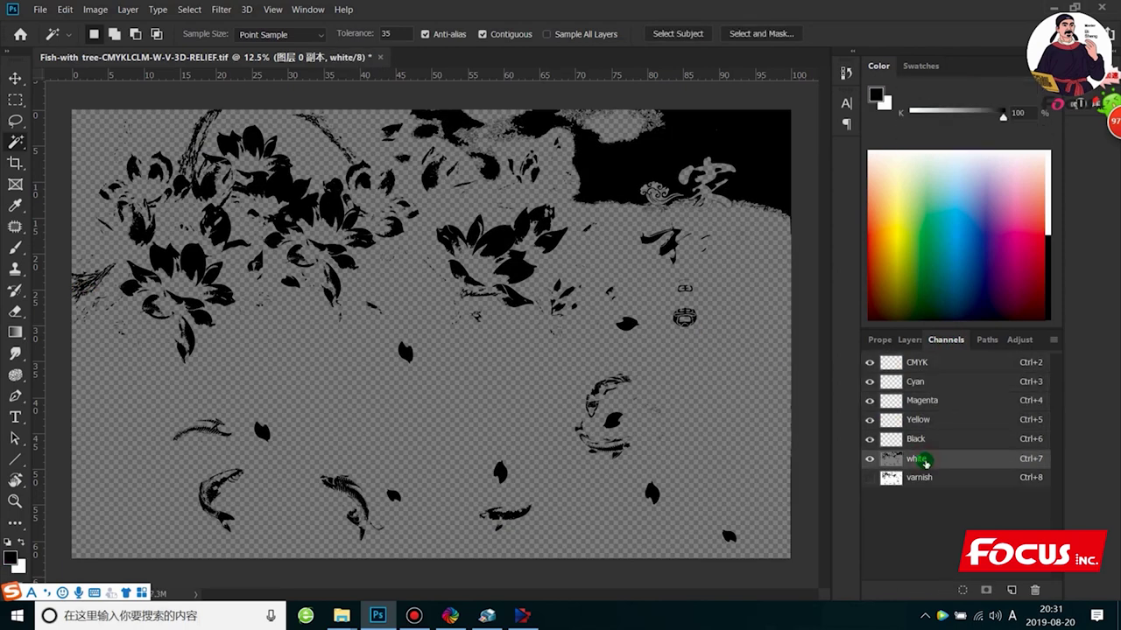
right_click(925, 463)
left_click(950, 483)
left_click(942, 459)
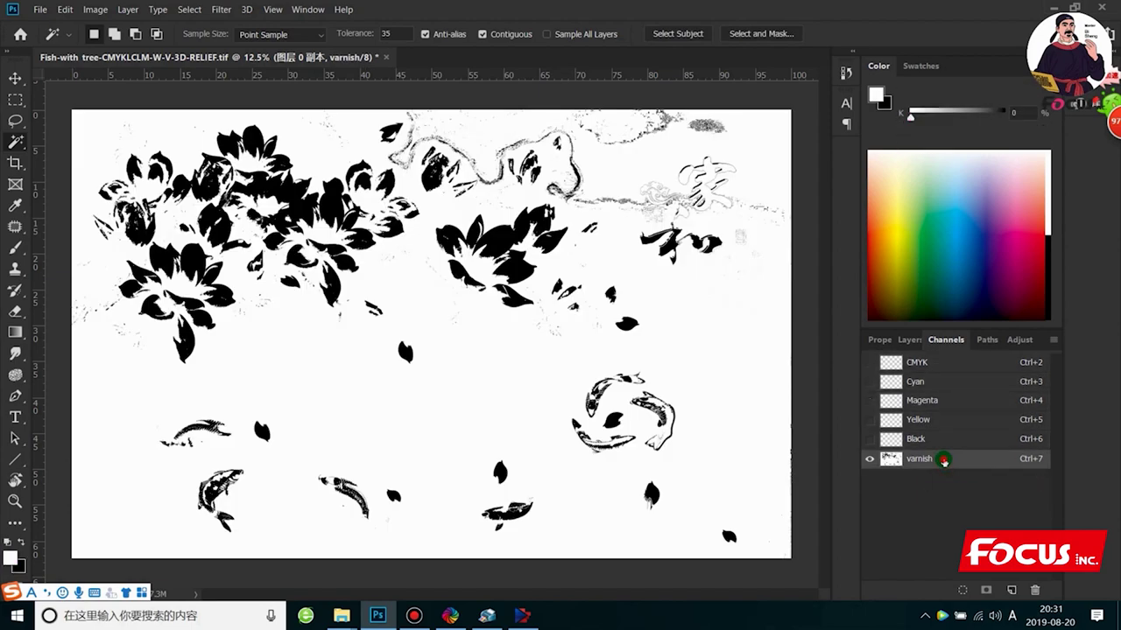
right_click(944, 461)
left_click(967, 480)
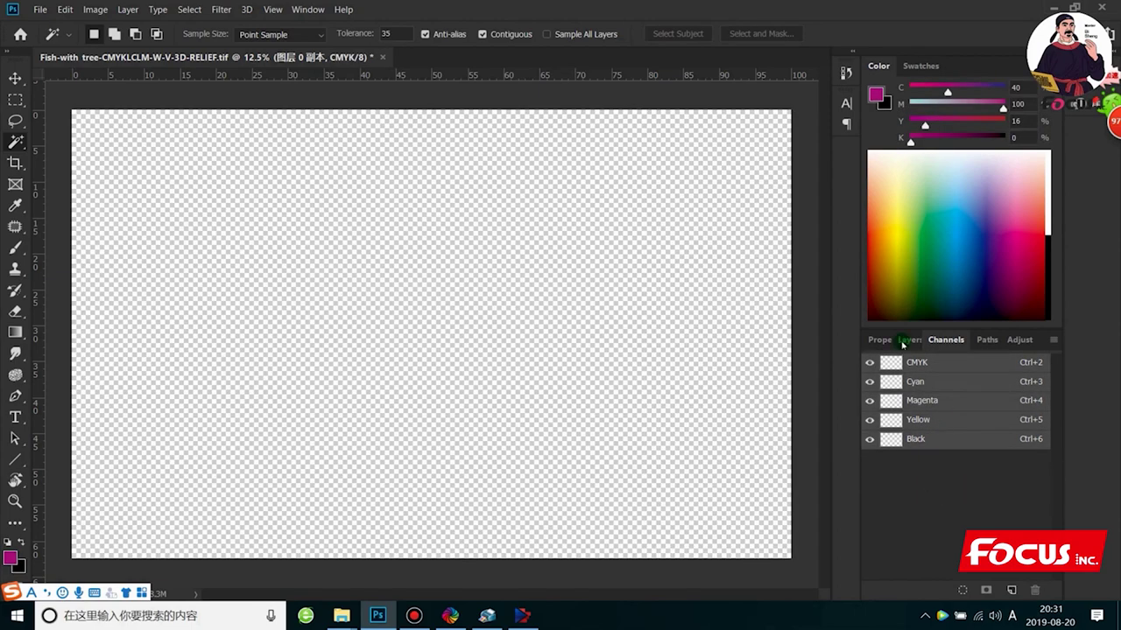
left_click(904, 341)
left_click(945, 341)
left_click(910, 339)
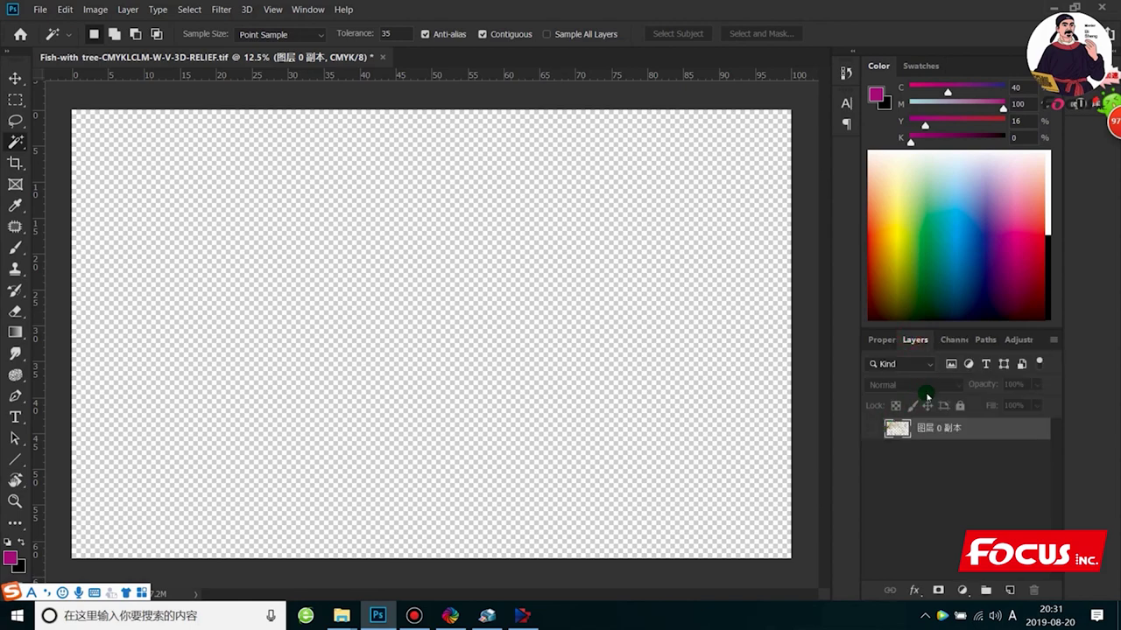
Step: Undo the deletions to restore the white and varnish channels and layer 图层 0
key("ctrl+7")
key("z")
left_click(958, 339)
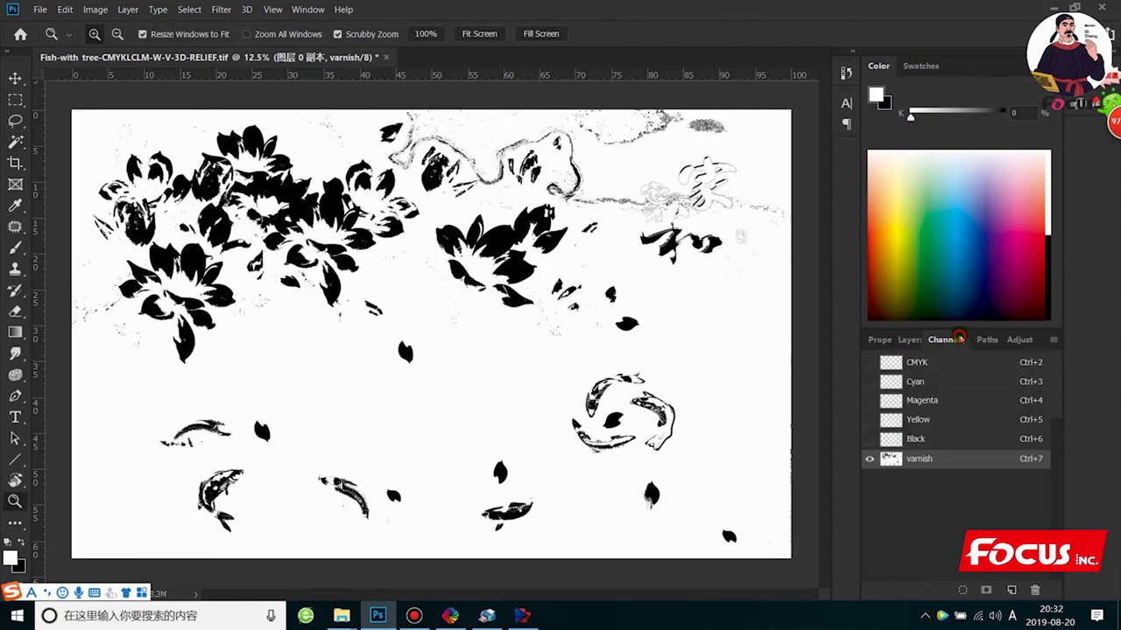
left_click(870, 361)
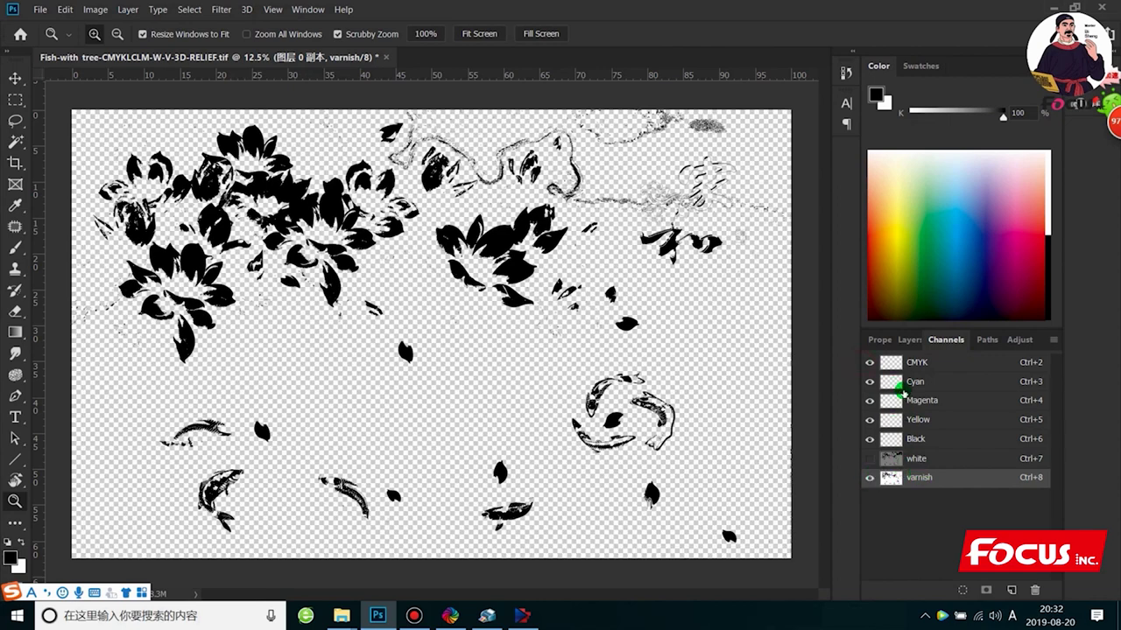
key("ctrl+z")
left_click(908, 339)
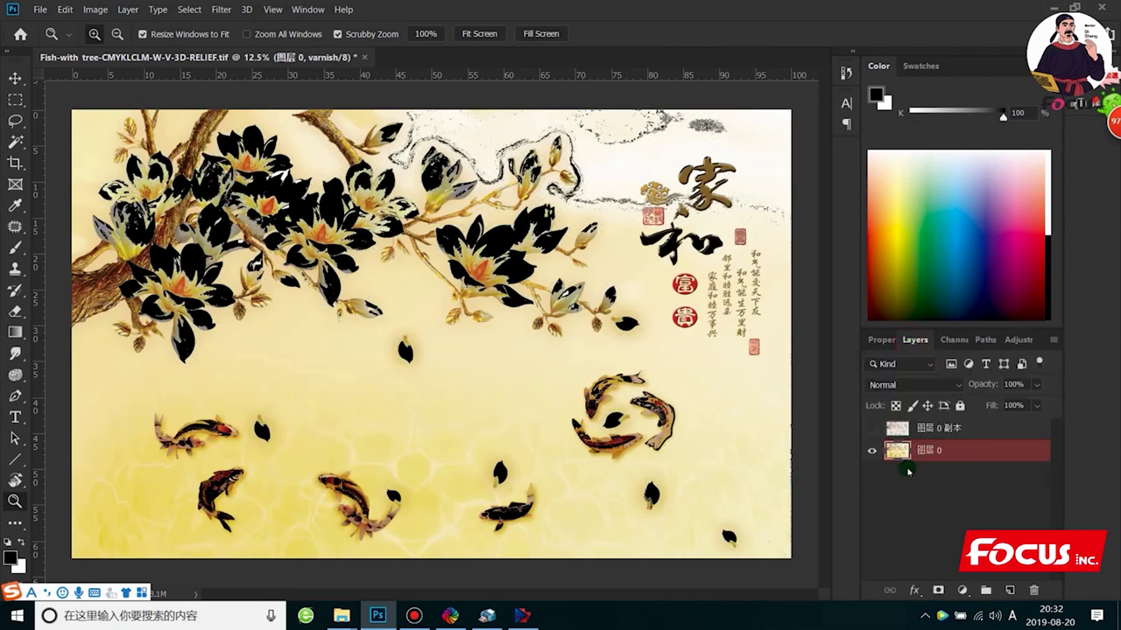
Step: Delete the varnish and white spot channels while keeping both layers
left_click(953, 340)
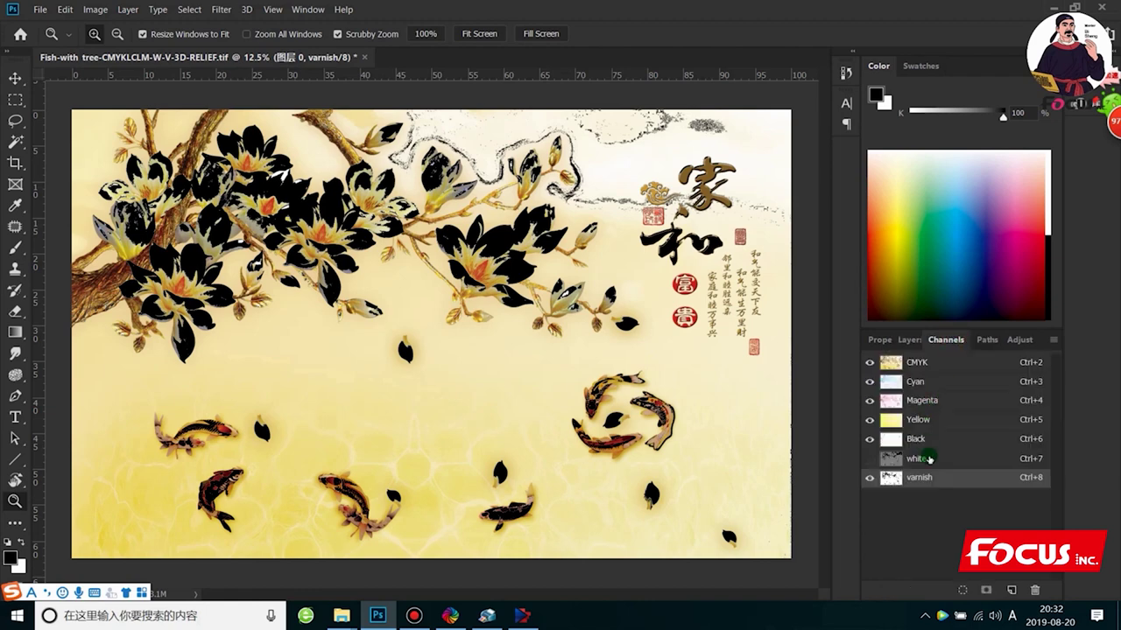
right_click(921, 478)
left_click(941, 497)
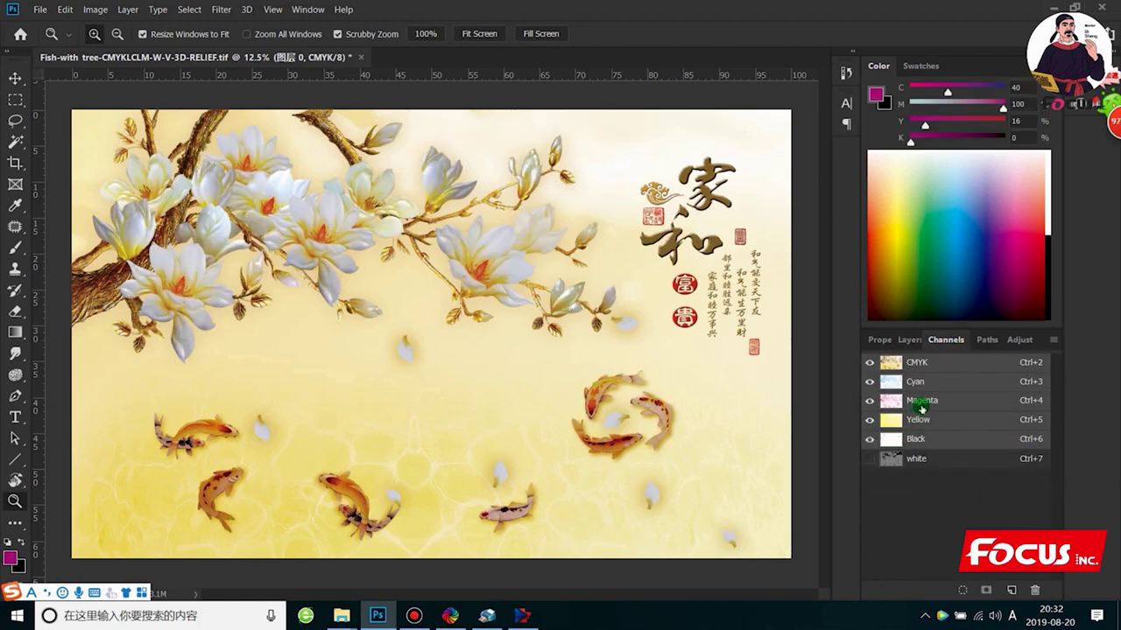
right_click(924, 458)
left_click(967, 484)
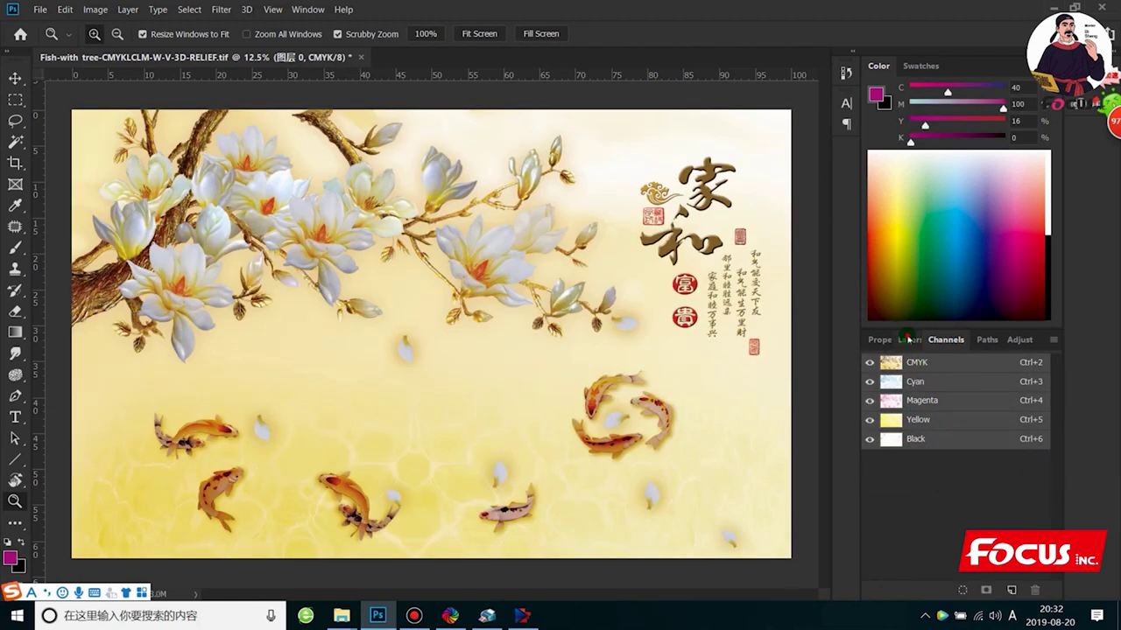
left_click(909, 340)
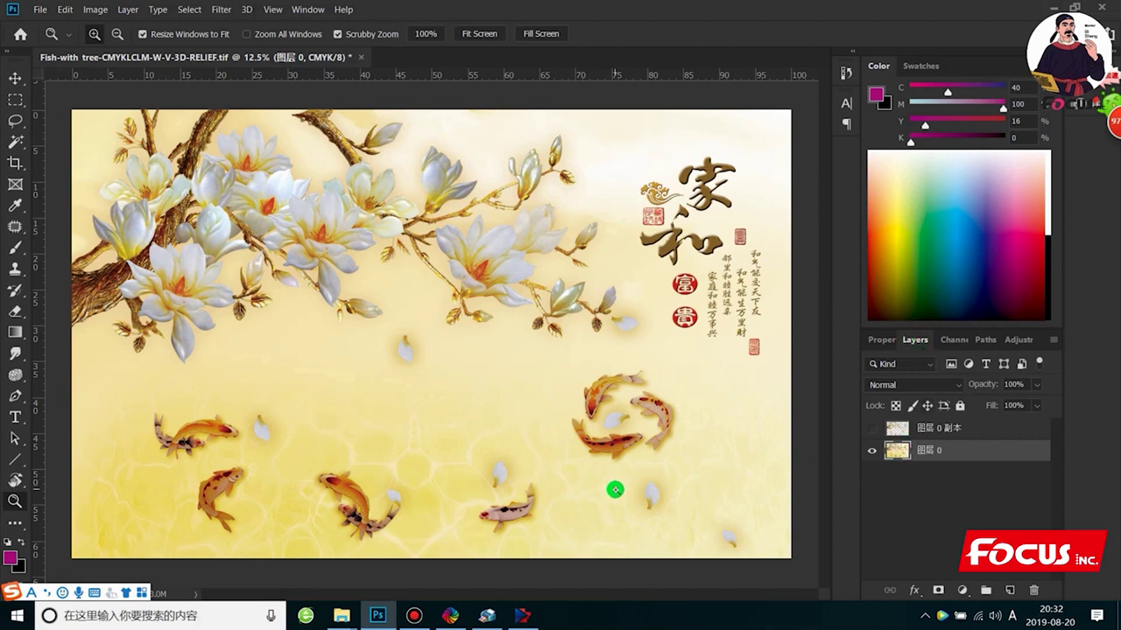
scroll(570, 403, "down", 1)
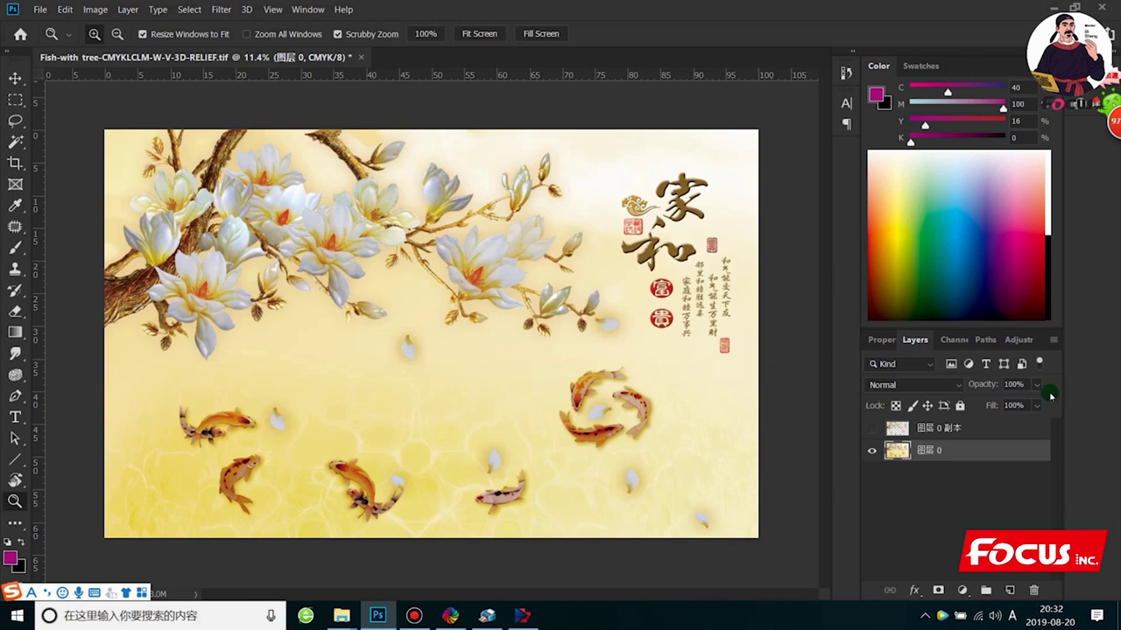
Step: Load the CMYK composite channel as a selection and invert it using a marquee selection tool
left_click(945, 340)
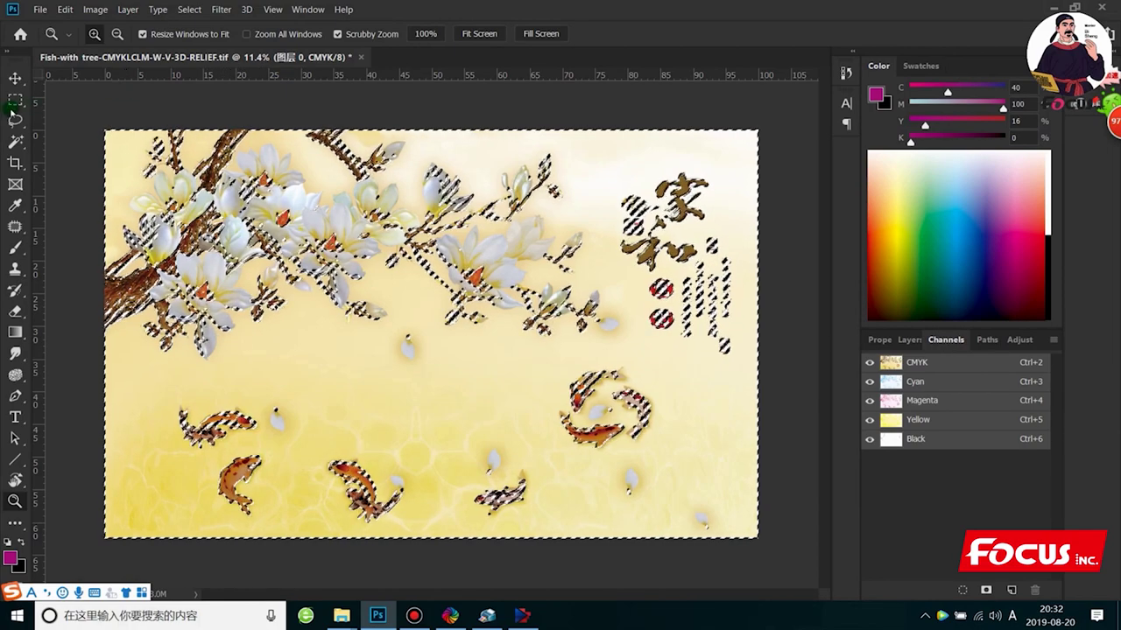
right_click(15, 100)
left_click(61, 100)
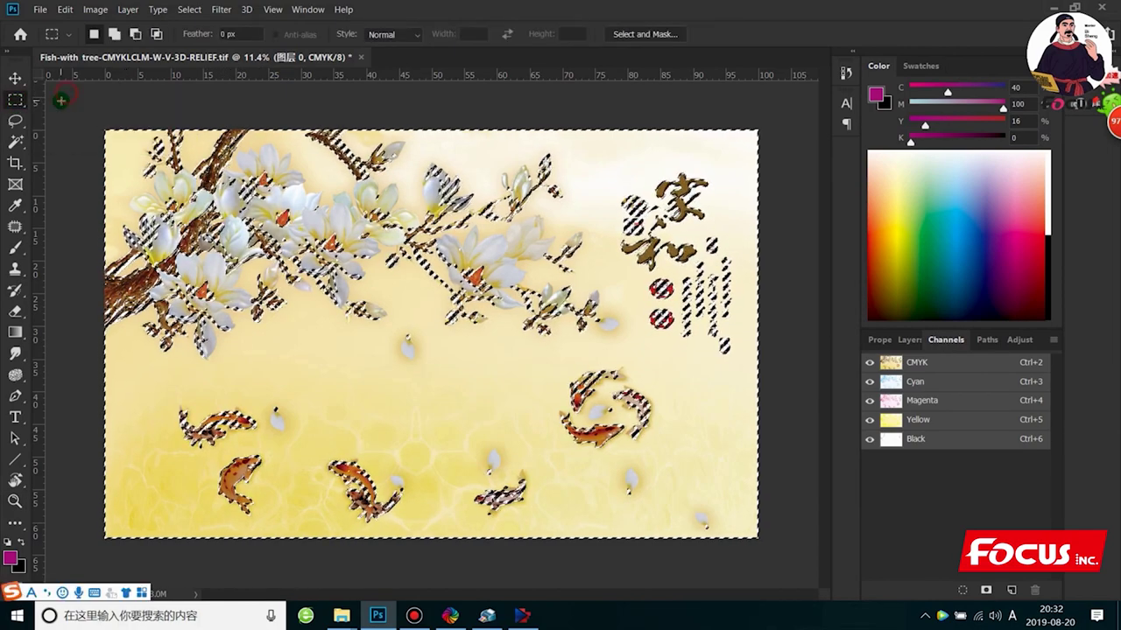
right_click(203, 275)
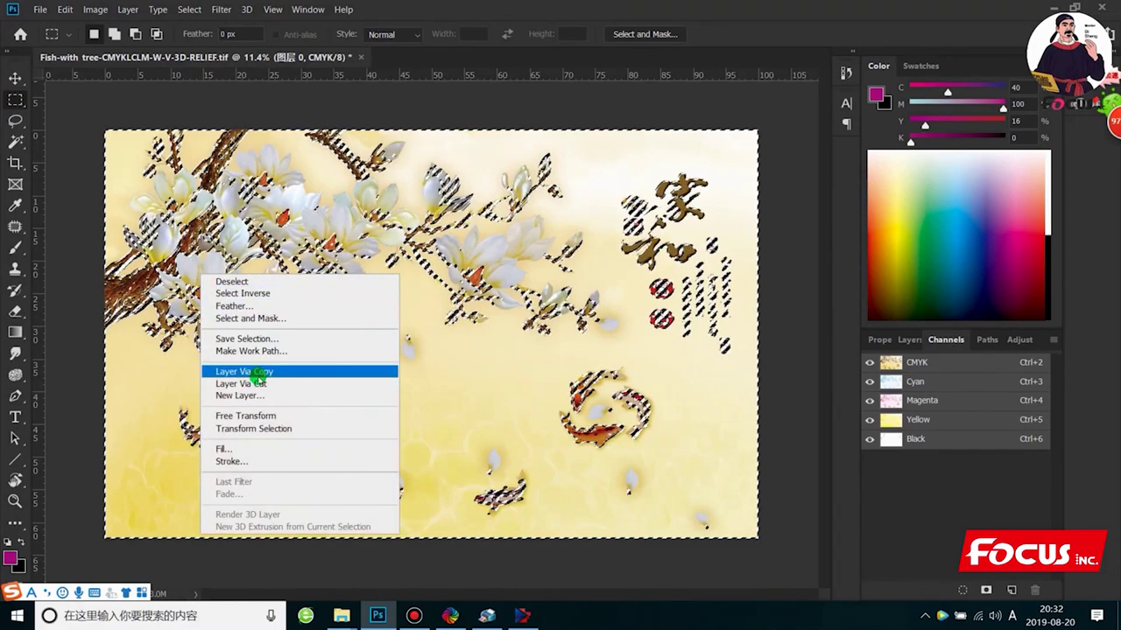
left_click(262, 294)
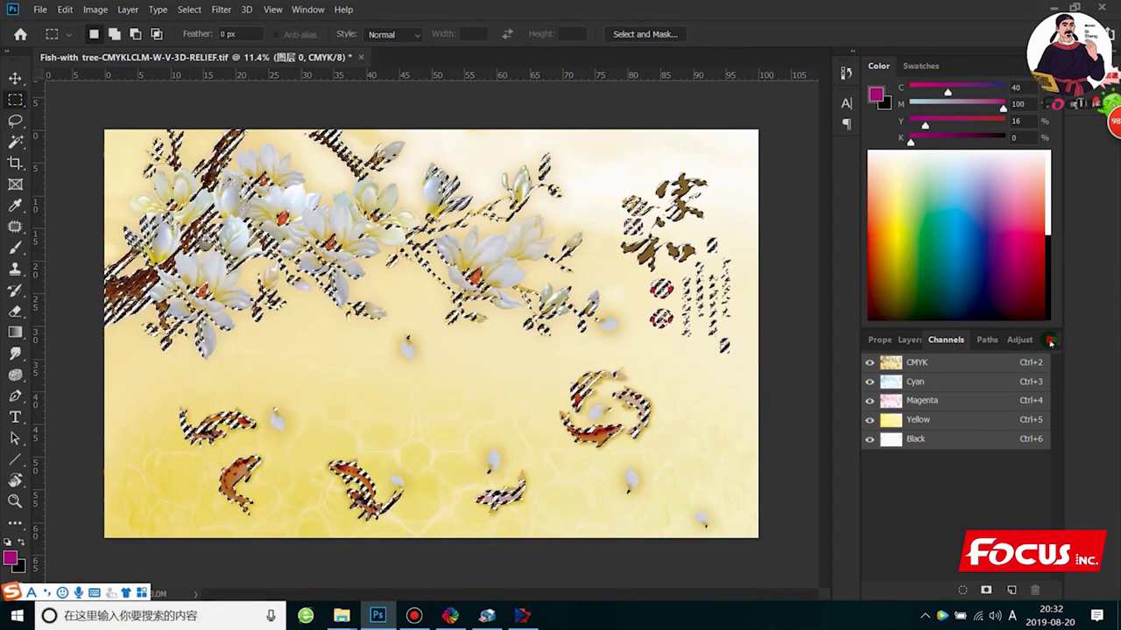
Step: Create a spot channel named White layer from the selection, with black ink colour and 100% solidity
left_click(1052, 340)
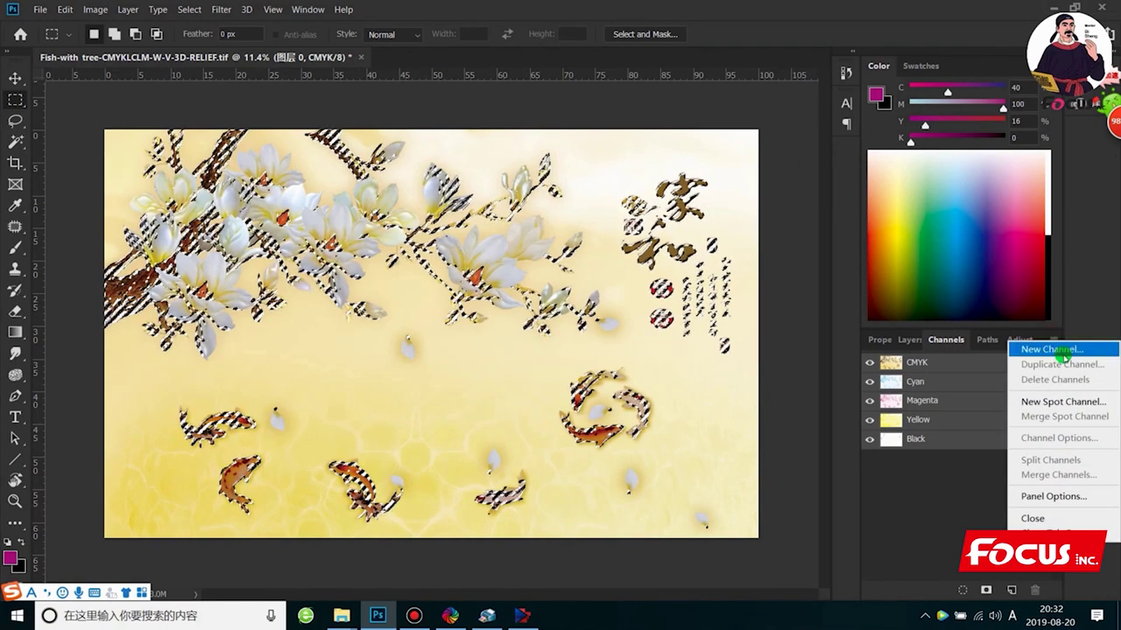
left_click(1048, 402)
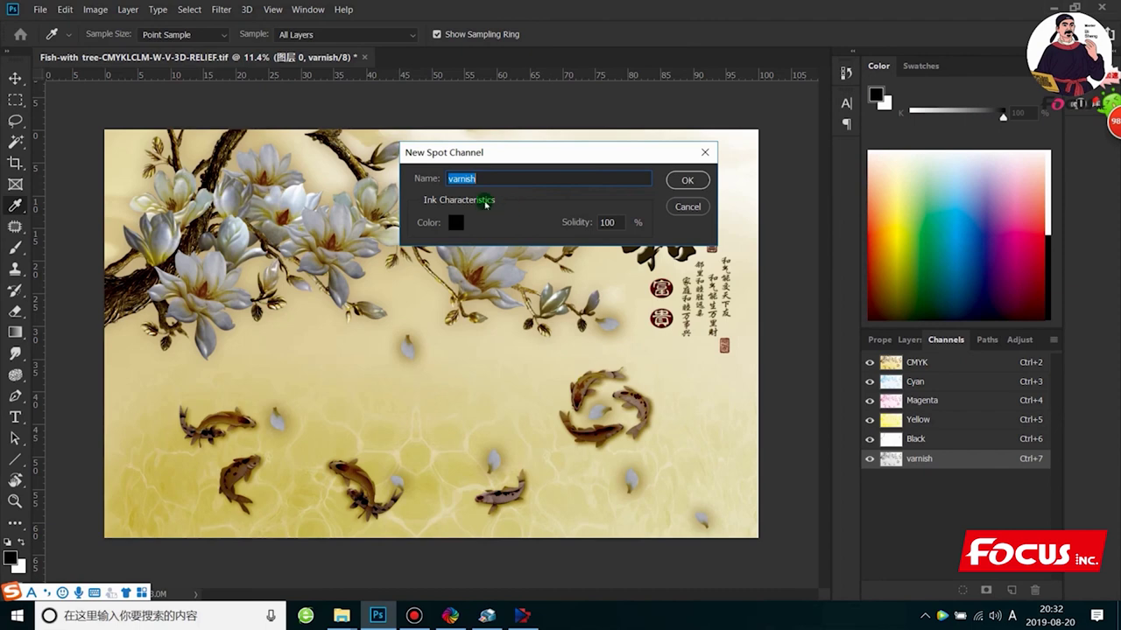
left_click(456, 222)
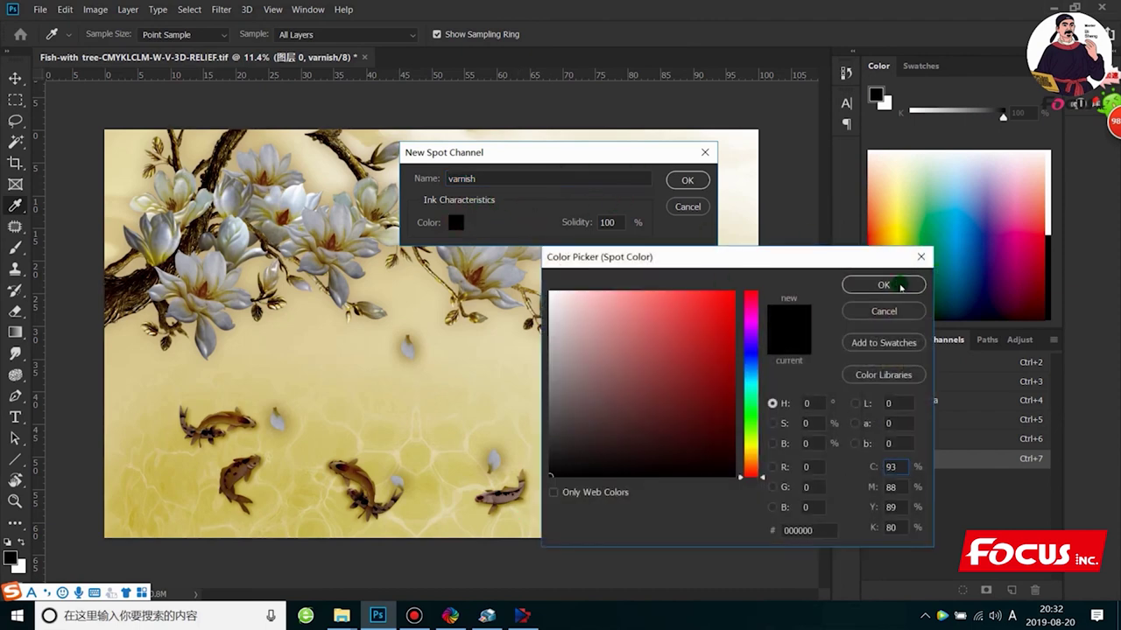
left_click(862, 285)
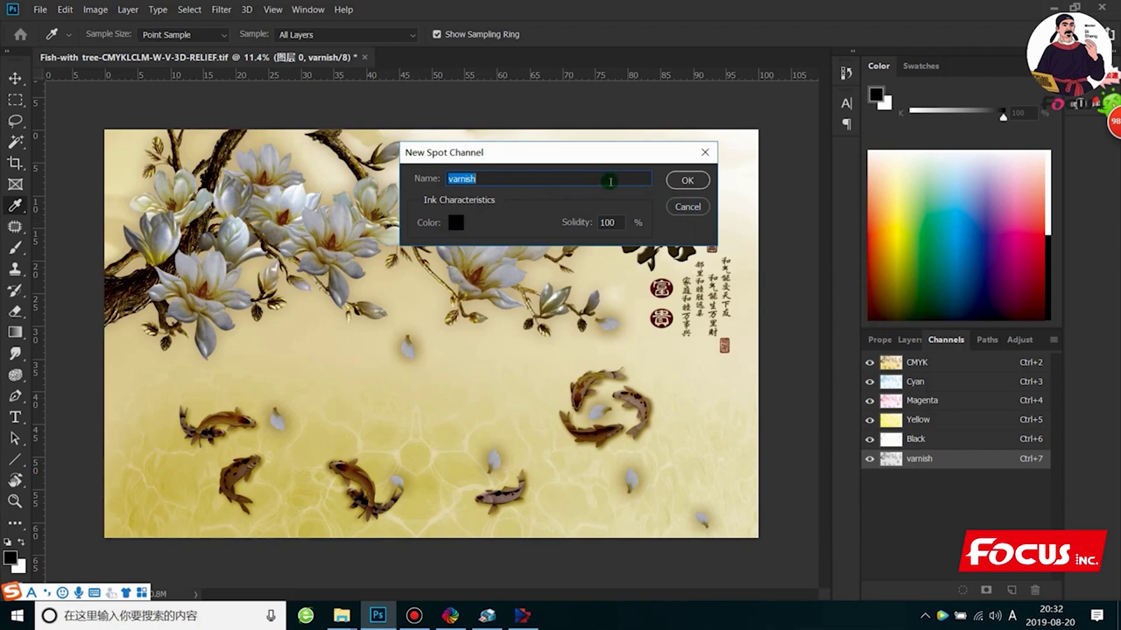
type("WHITE")
key("BackSpace")
key("BackSpace")
key("BackSpace")
key("BackSpace")
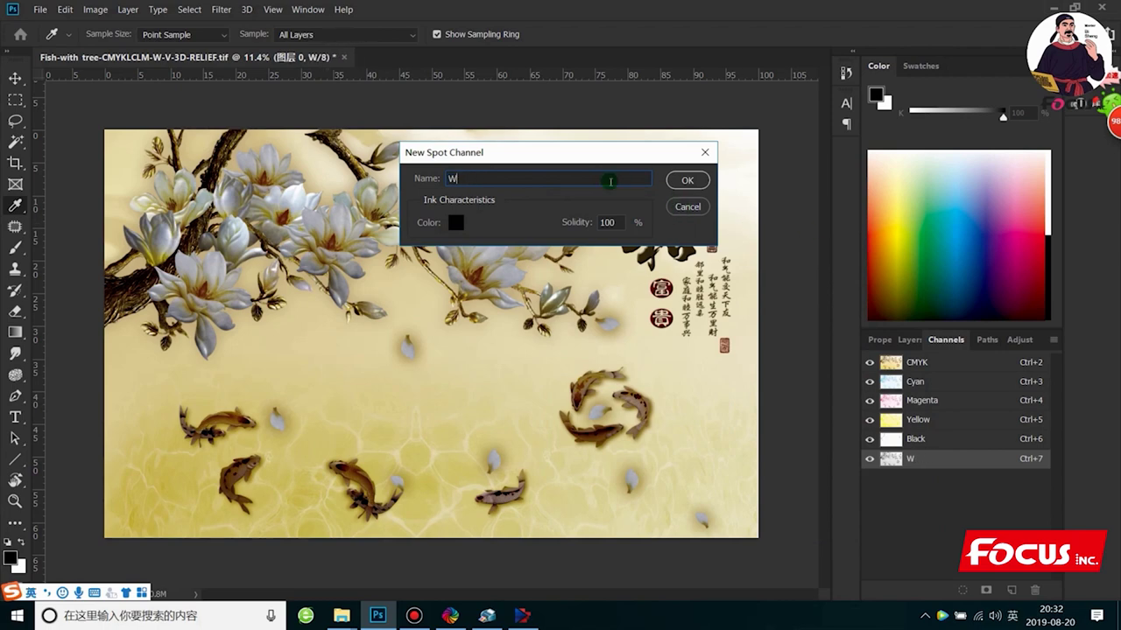
type("hite lay")
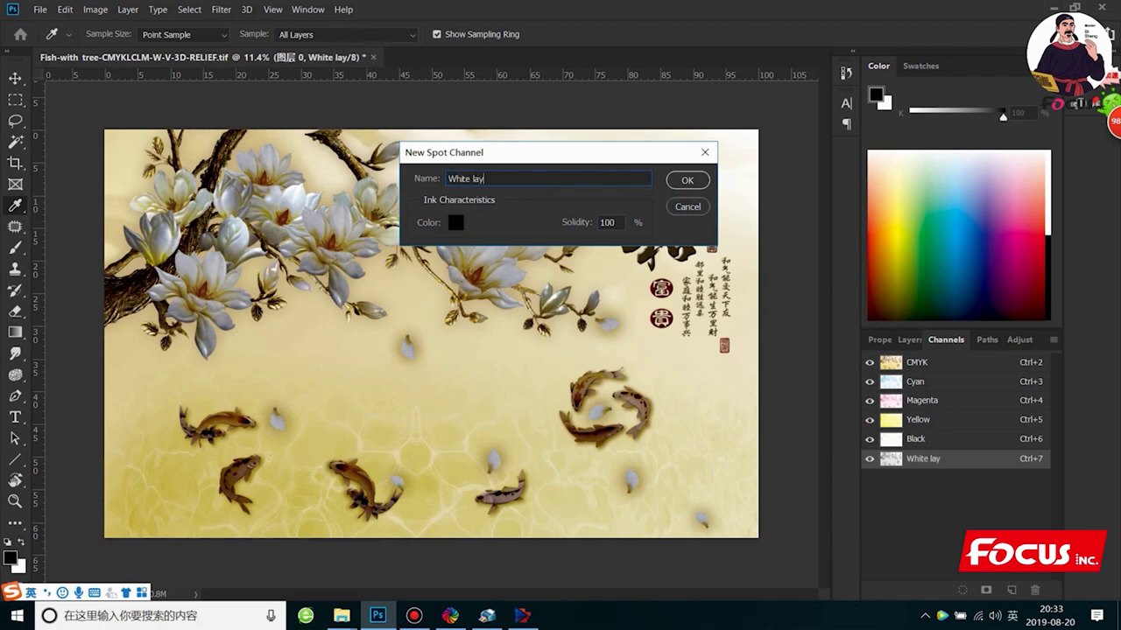
type("er")
left_click(686, 180)
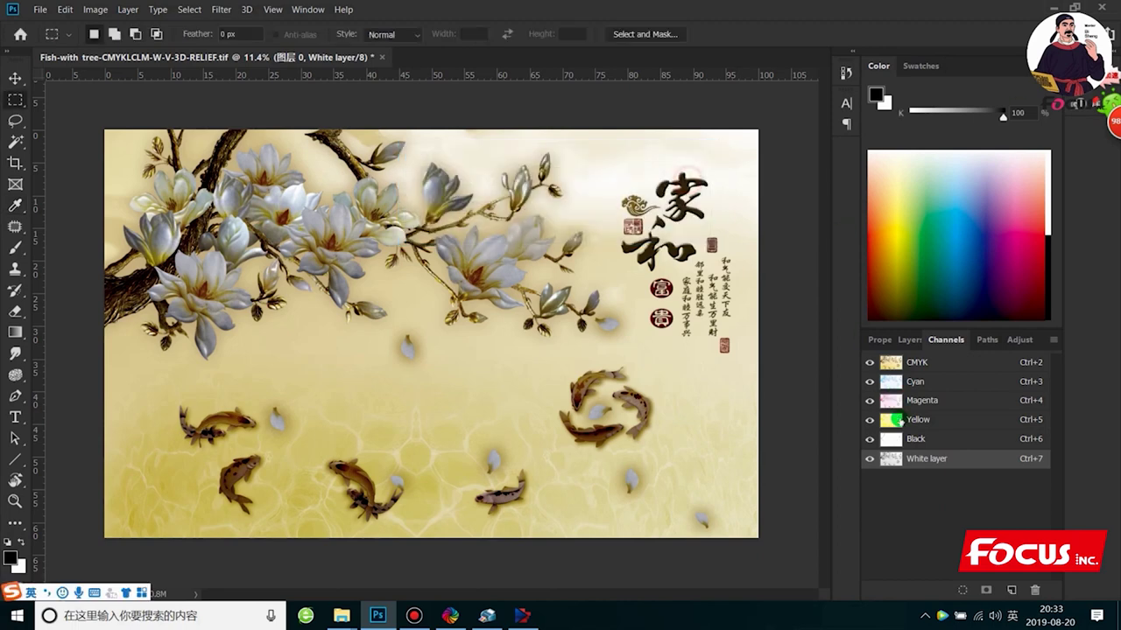
Step: Hide the CMYK channels and examine the White layer channel's grey tones across the branches, flowers and fish
left_click(915, 518)
left_click(869, 361)
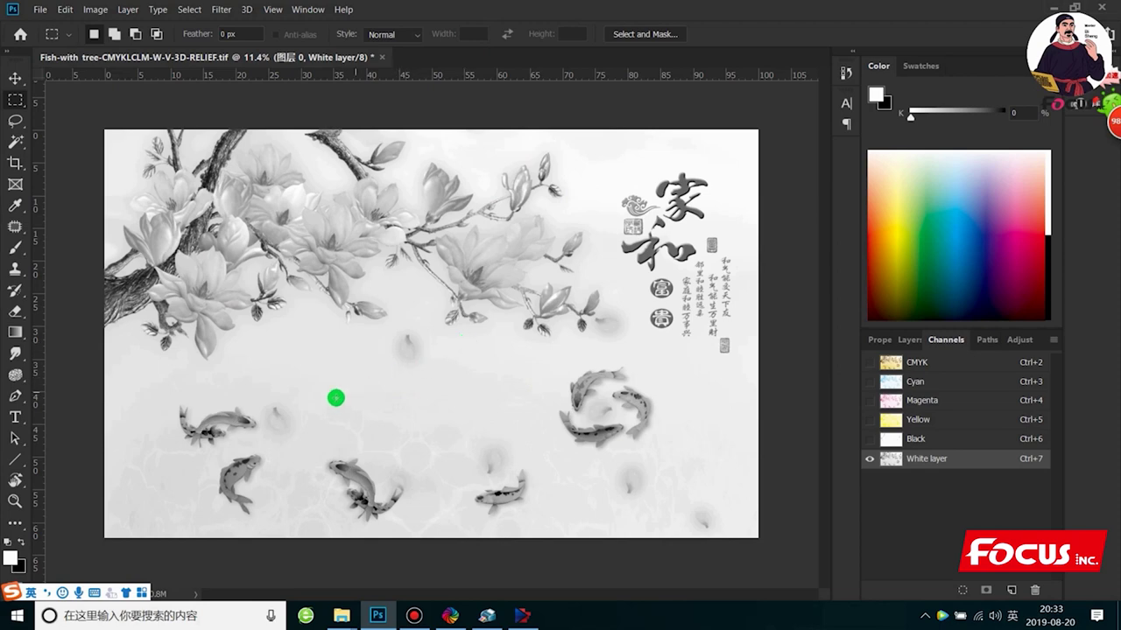
scroll(385, 383, "up", 1)
scroll(388, 380, "down", 1)
scroll(395, 388, "up", 1)
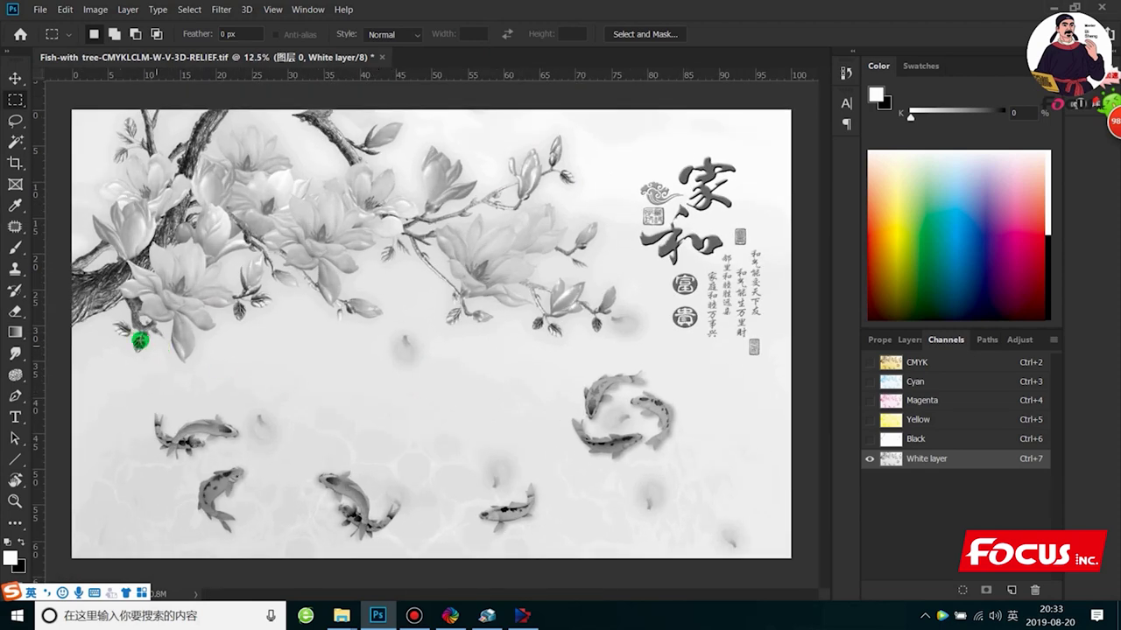
scroll(98, 285, "up", 2)
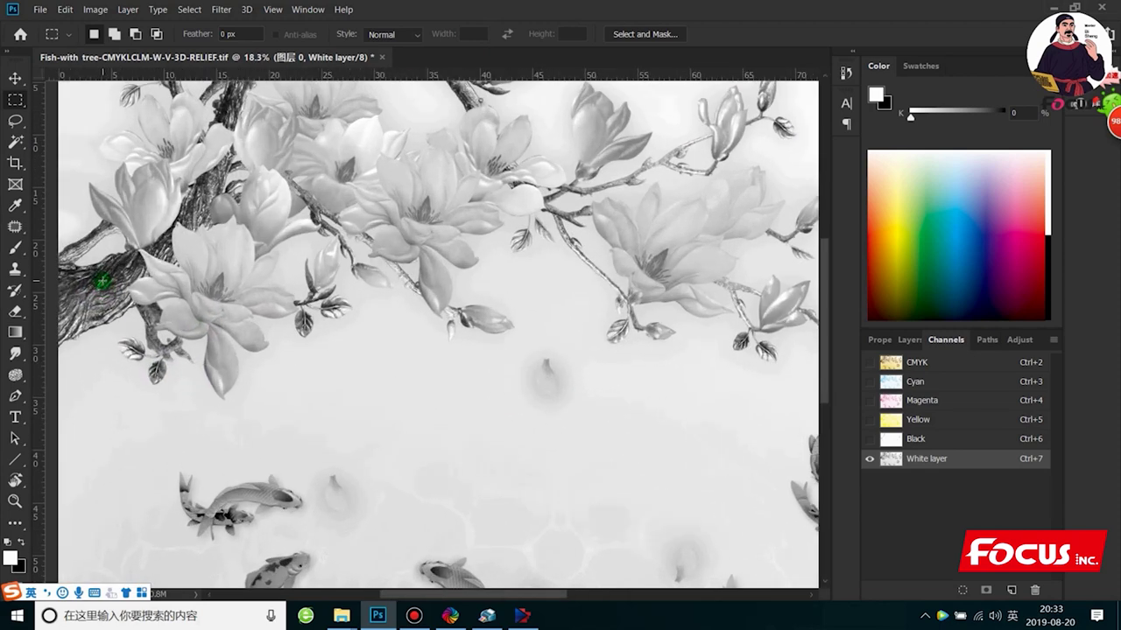
scroll(101, 281, "up", 1)
scroll(168, 288, "up", 2)
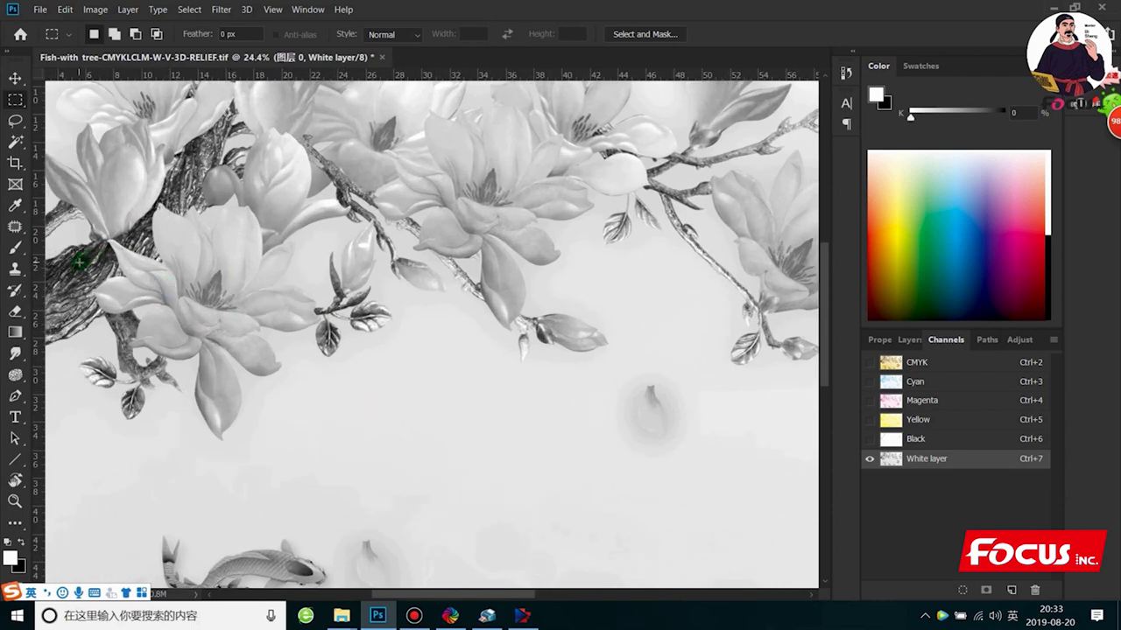
scroll(79, 261, "down", 2)
scroll(392, 265, "up", 1)
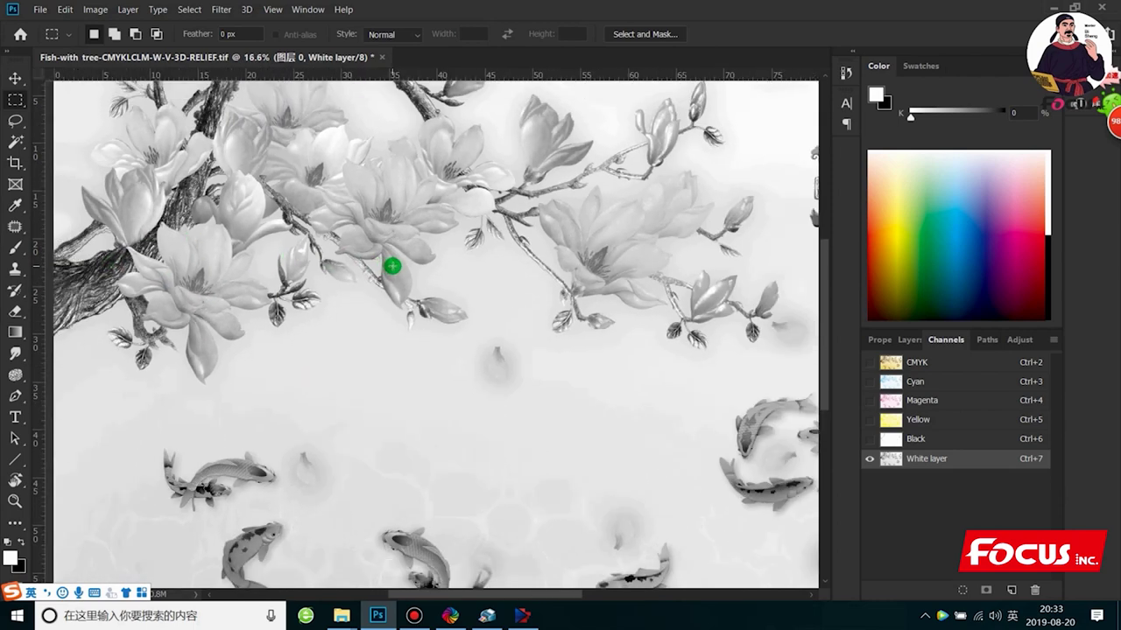
scroll(393, 265, "down", 3)
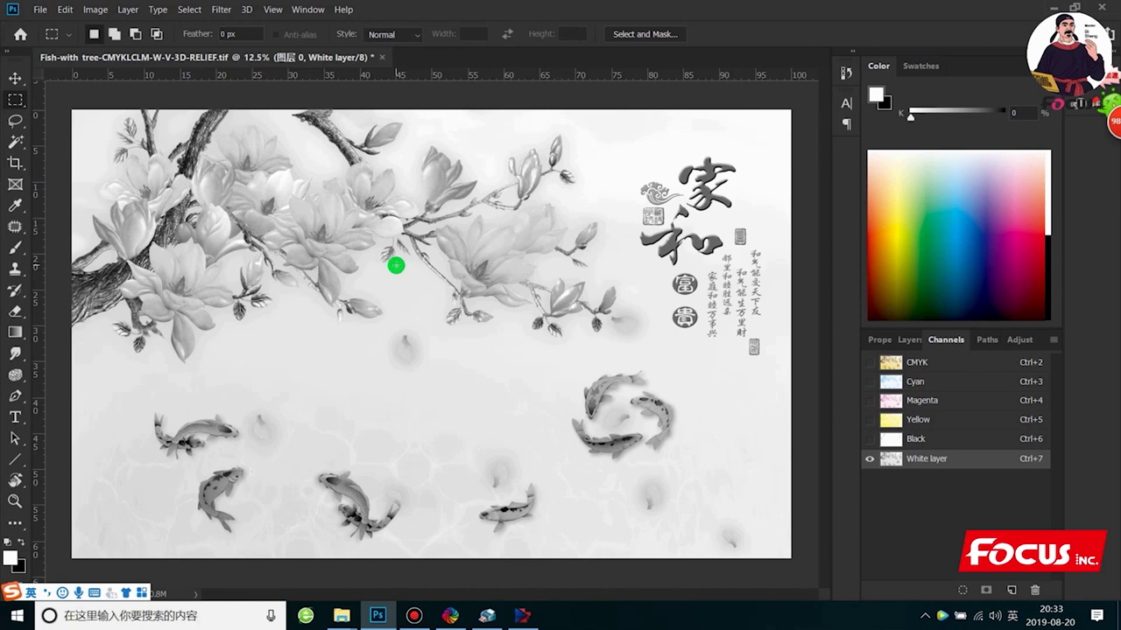
scroll(575, 325, "down", 1)
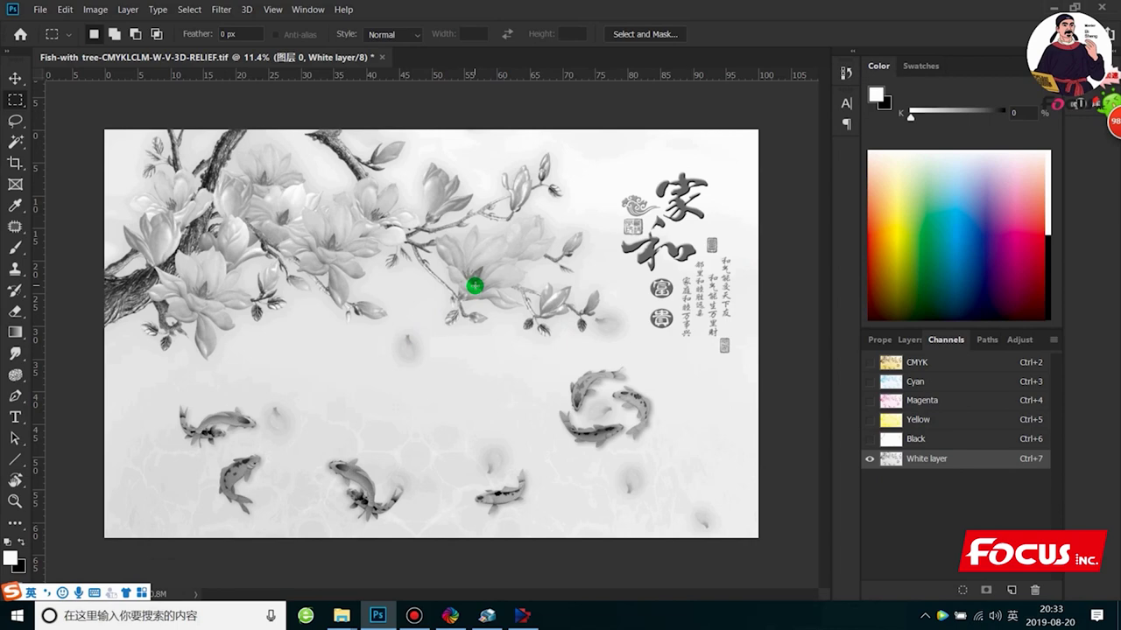
Step: Darken the White layer channel with a Curves adjustment, raising the curve at input 34 to output 69
left_click(94, 9)
mouse_move(118, 48)
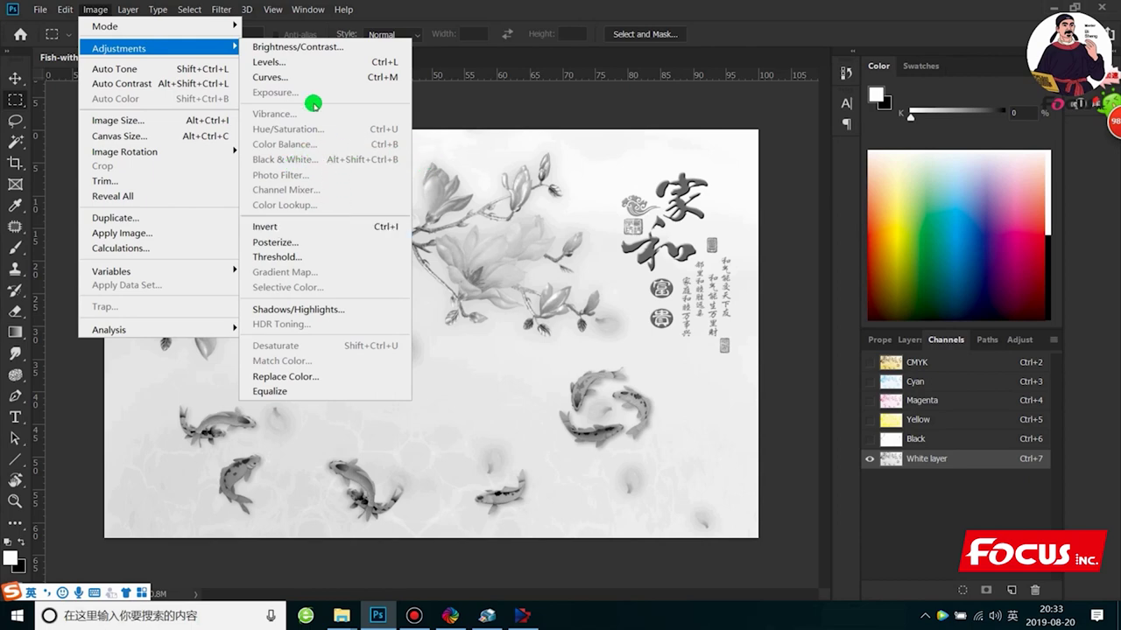
left_click(293, 77)
left_click_drag(723, 169, 877, 81)
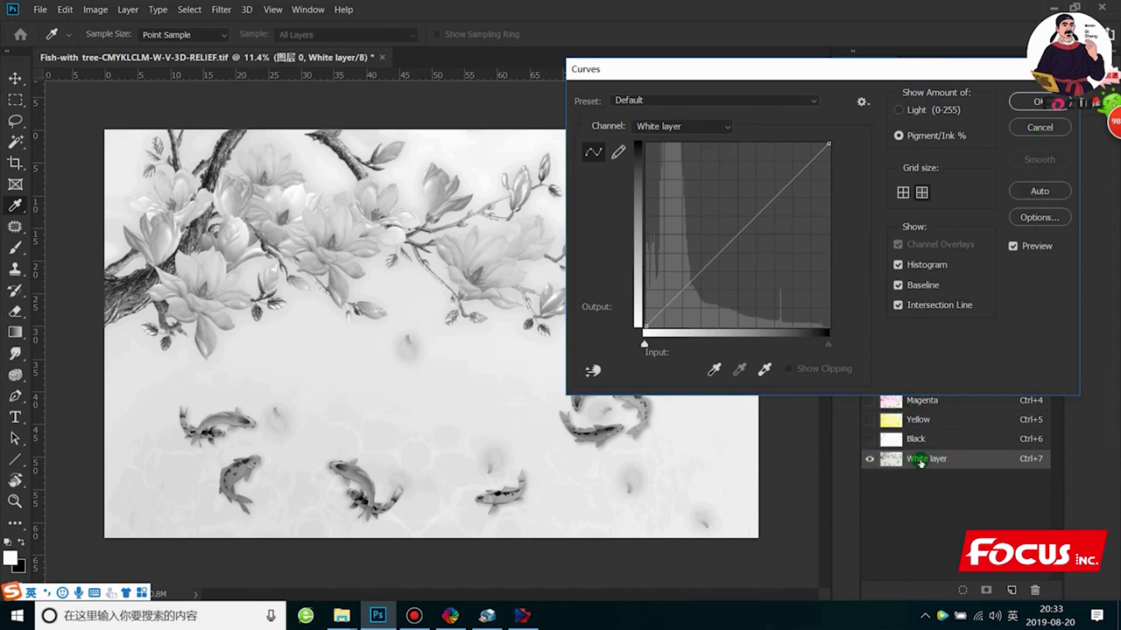
left_click_drag(742, 224, 709, 203)
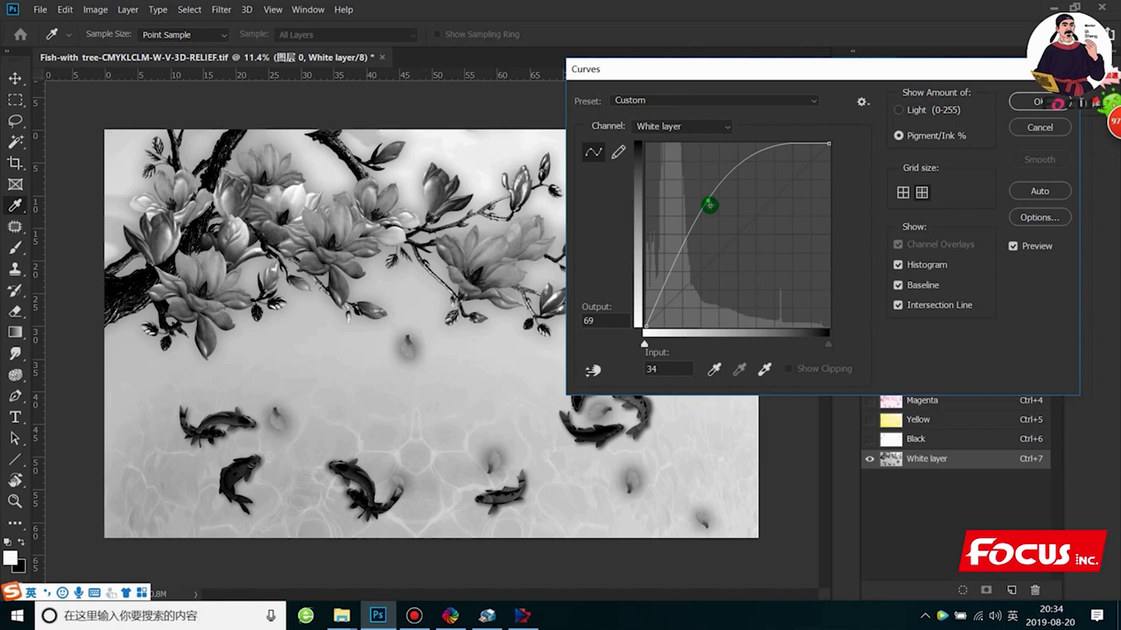
left_click_drag(709, 205, 709, 205)
left_click(1040, 103)
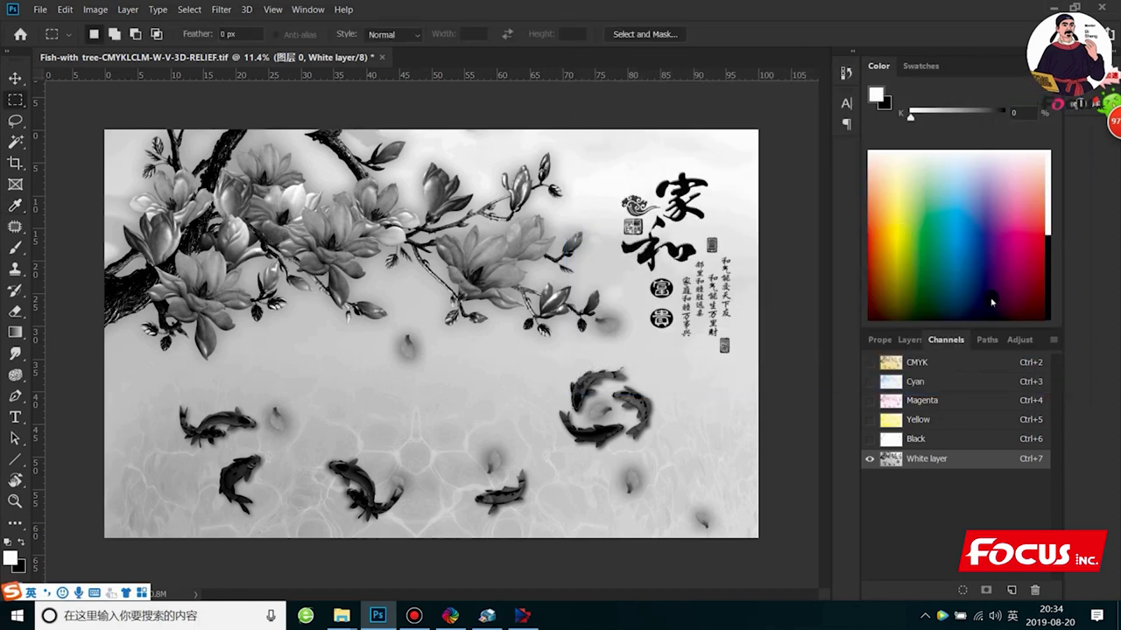
left_click(725, 372)
Step: Try a Threshold adjustment with a lowered threshold level on the White layer channel
left_click(125, 9)
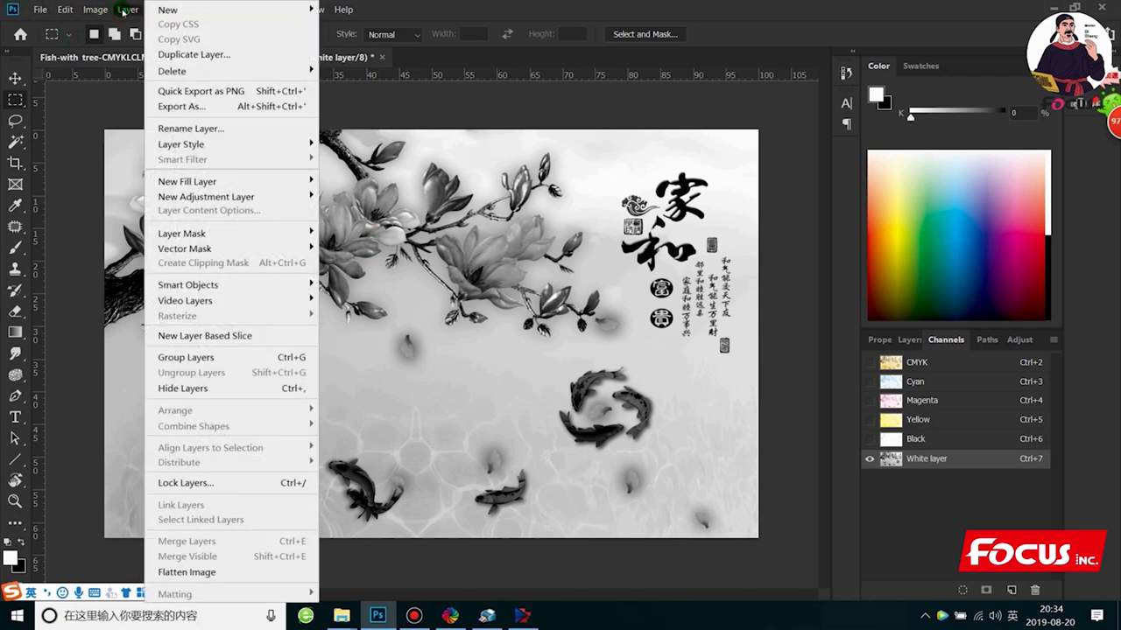
mouse_move(95, 9)
mouse_move(113, 46)
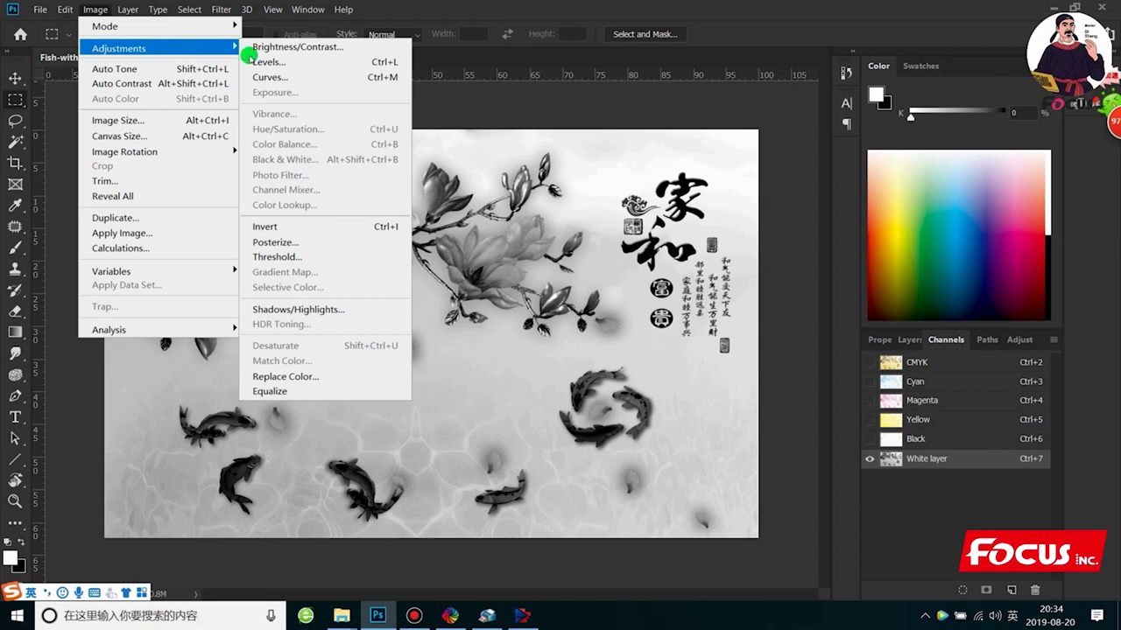
left_click(277, 257)
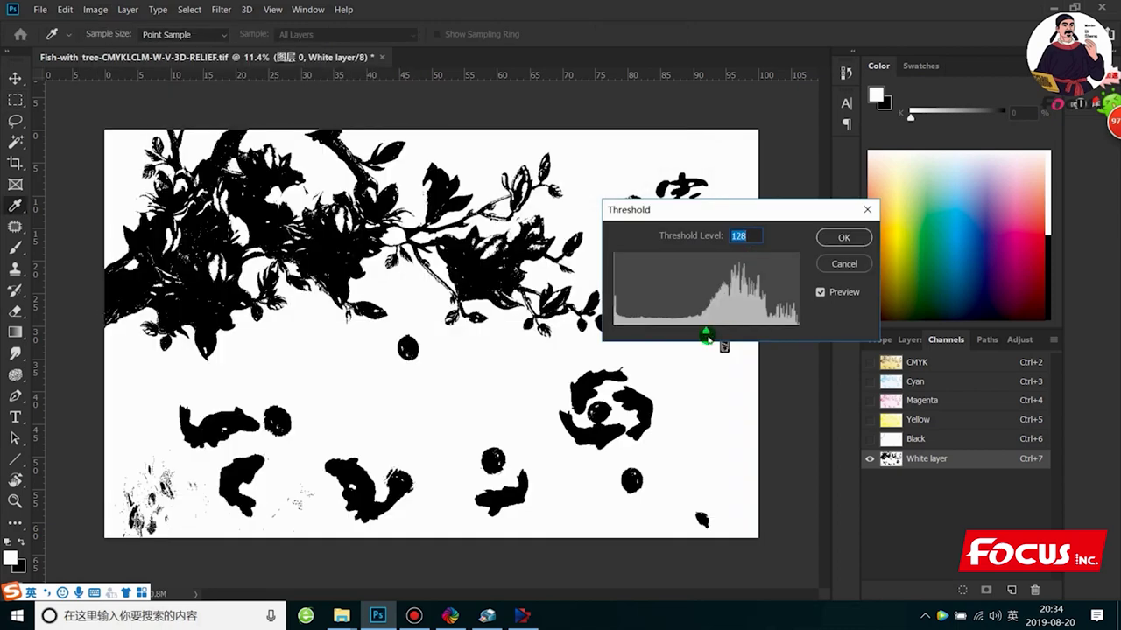
mouse_move(706, 330)
left_mouse_down()
mouse_move(736, 333)
mouse_move(654, 341)
mouse_move(739, 339)
mouse_move(648, 330)
mouse_move(685, 331)
left_mouse_up()
left_click(832, 266)
key("m")
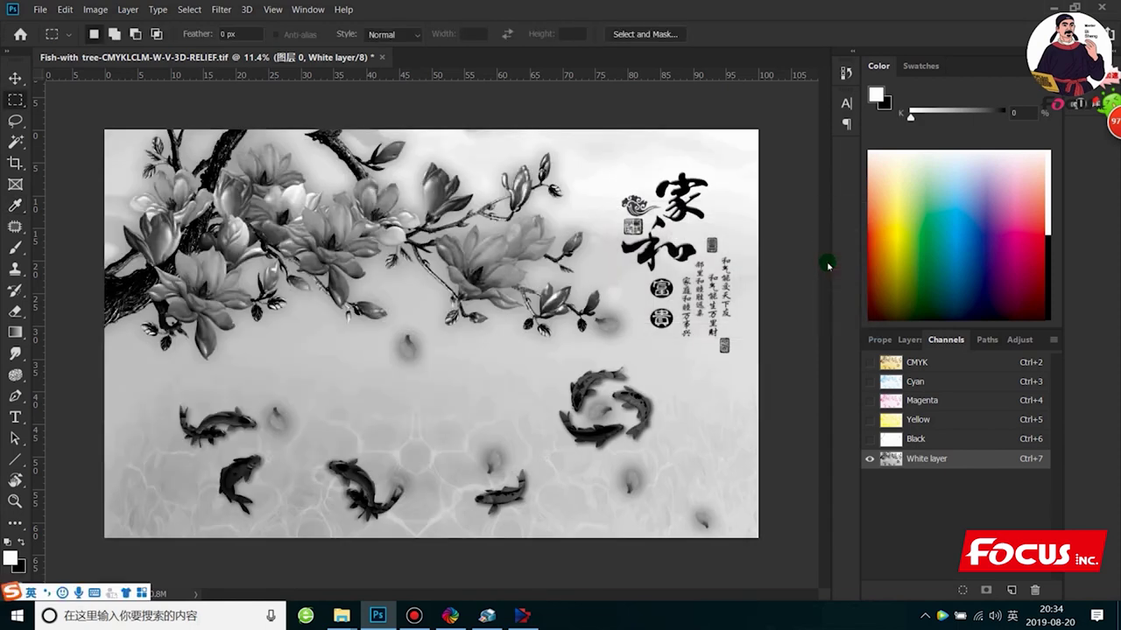
scroll(600, 332, "up", 1)
scroll(619, 345, "down", 2)
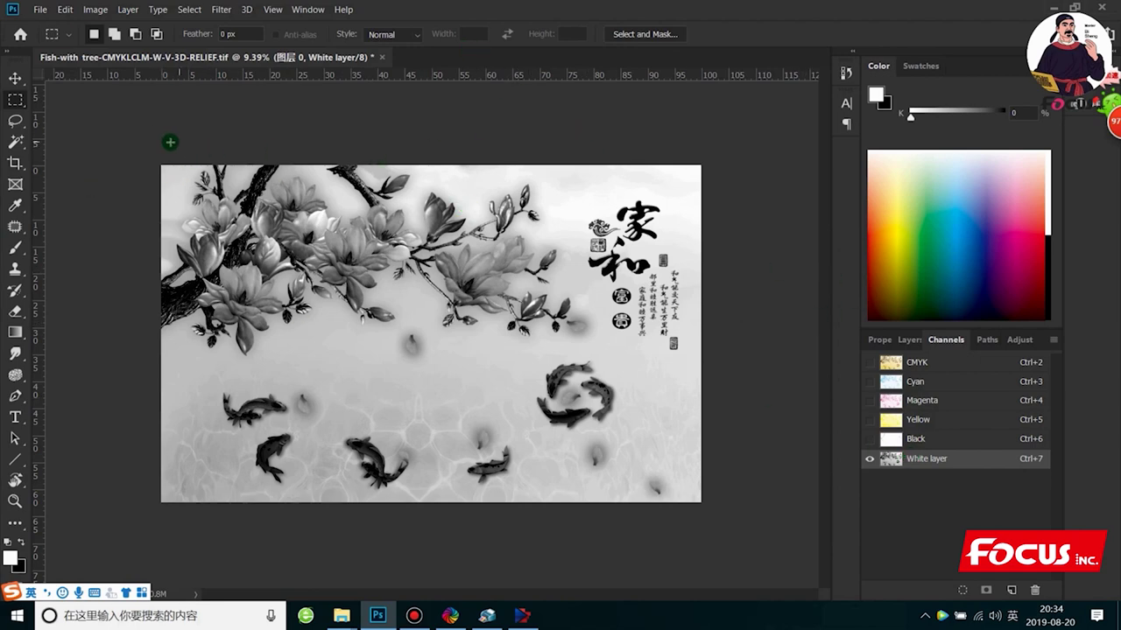
mouse_move(116, 151)
left_mouse_down()
mouse_move(661, 259)
mouse_move(705, 507)
left_mouse_up()
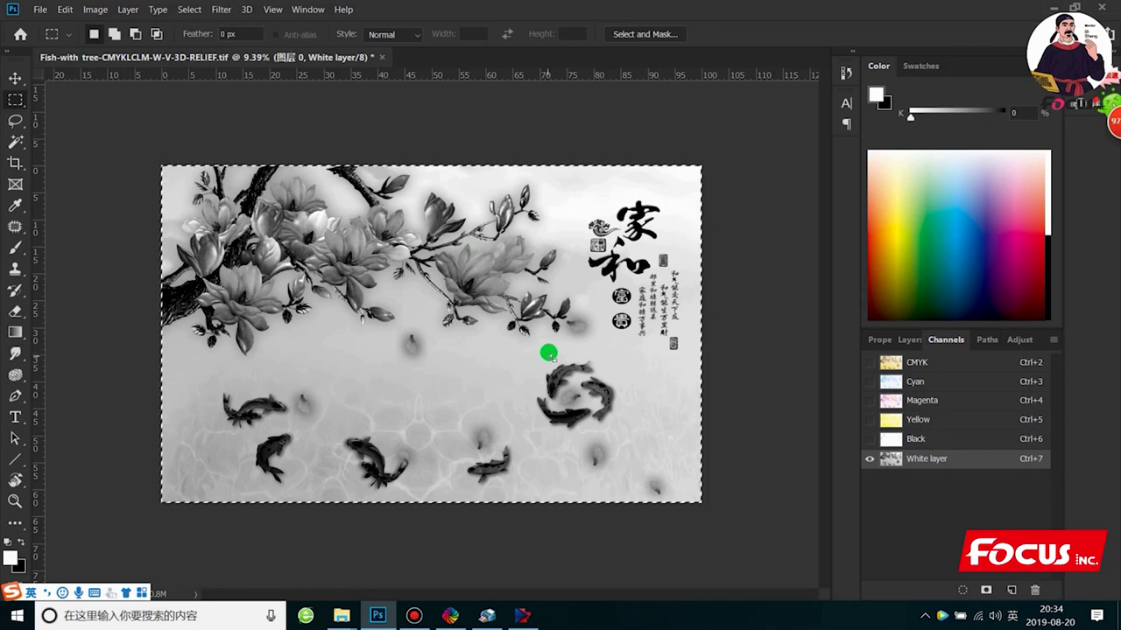
left_click(752, 252)
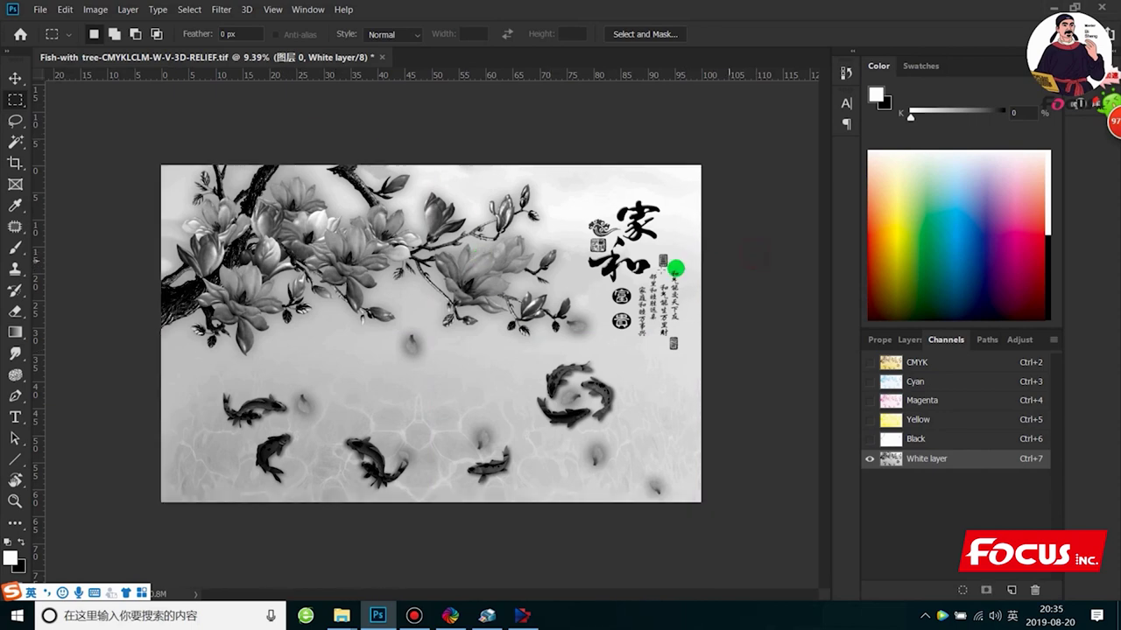
scroll(477, 379, "up", 1)
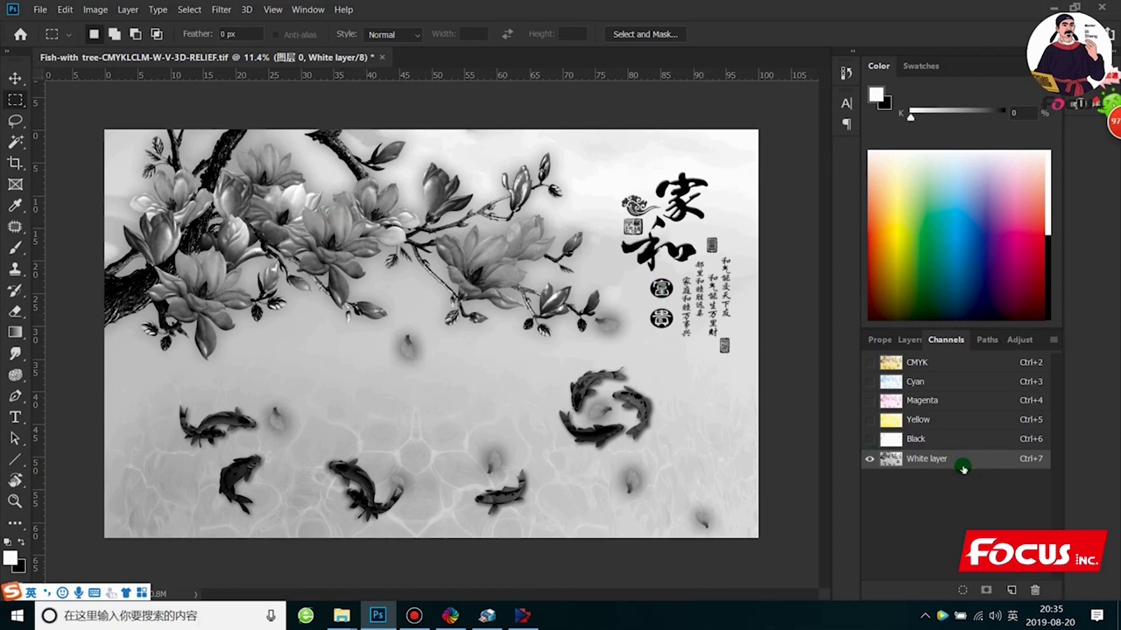
scroll(321, 302, "down", 1)
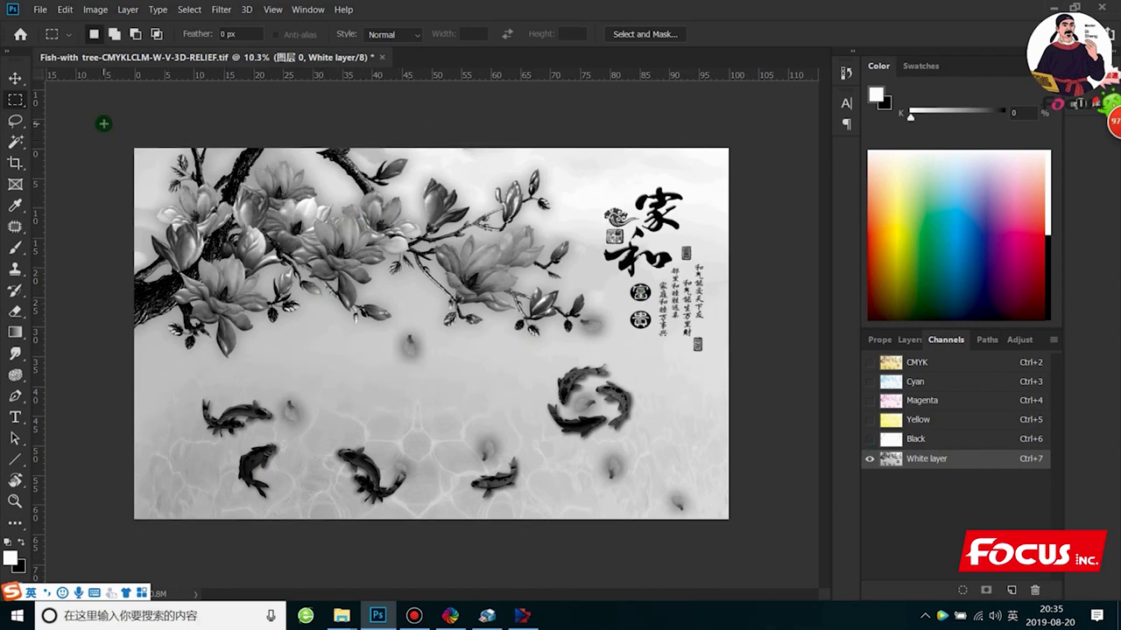
Step: Select the whole artwork with a rectangular marquee and create a solid black spot channel named varnish layer from it
left_click_drag(102, 123, 768, 552)
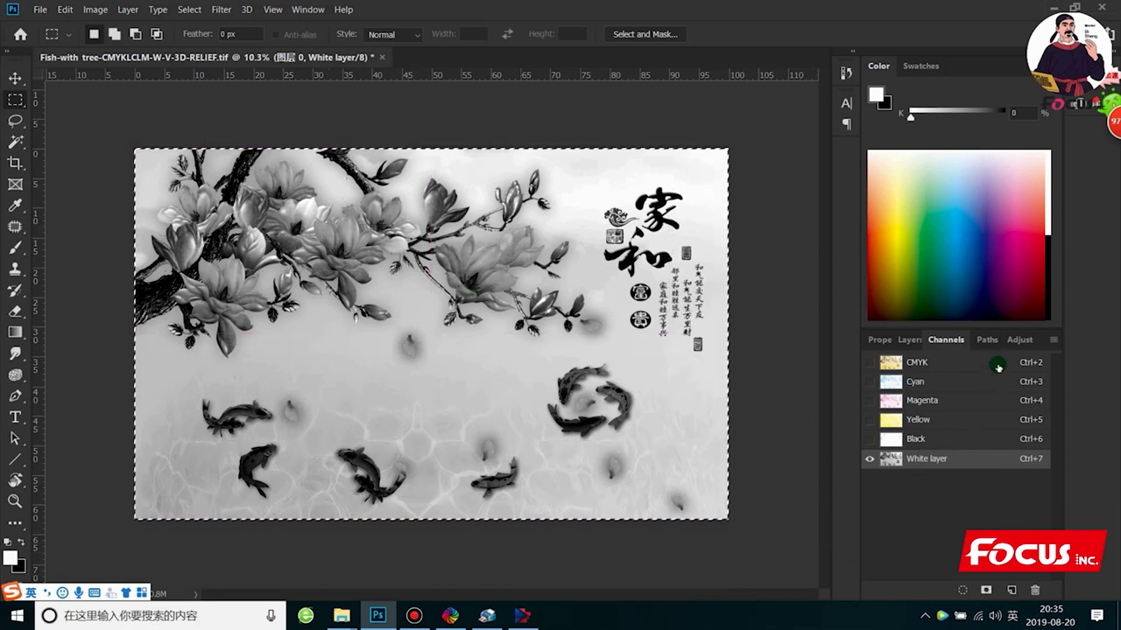
left_click(1057, 343)
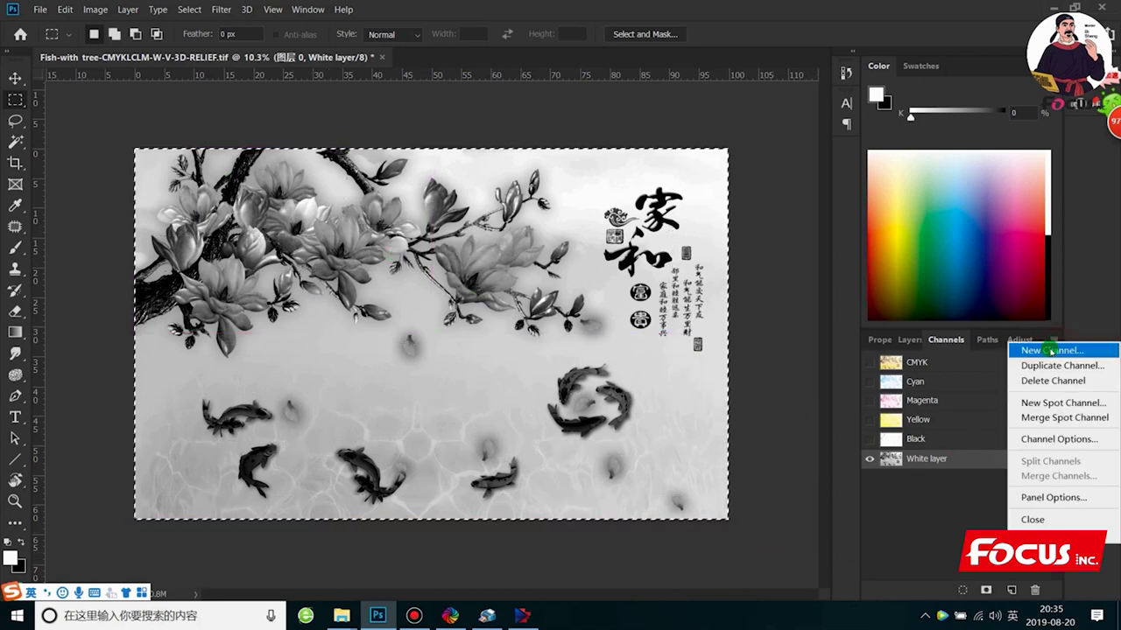
left_click(1028, 405)
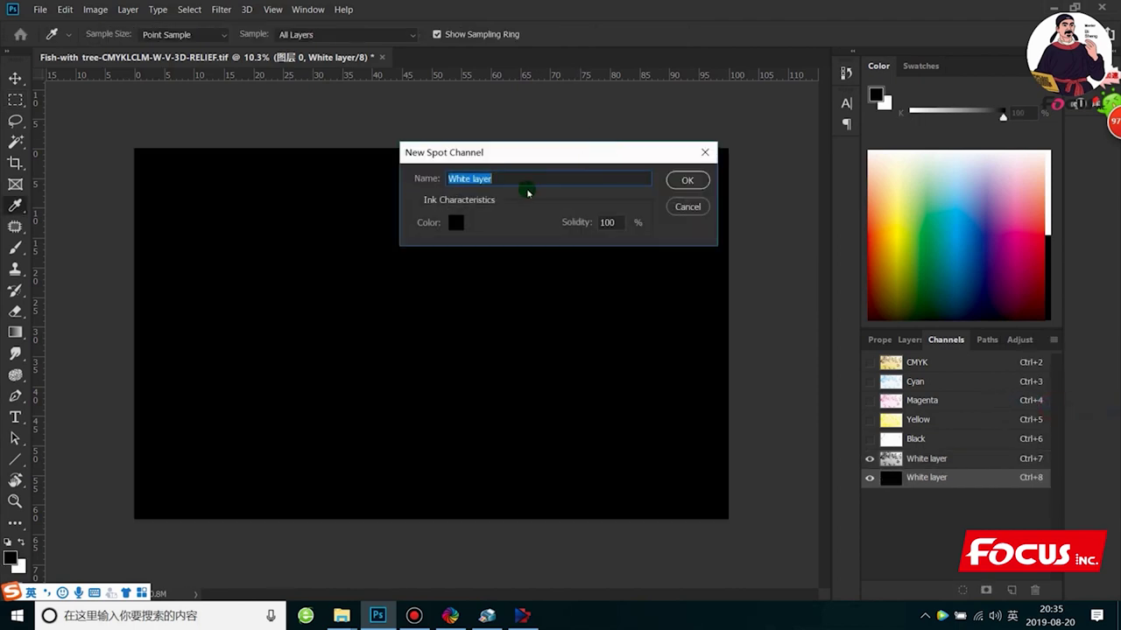
type("varnish")
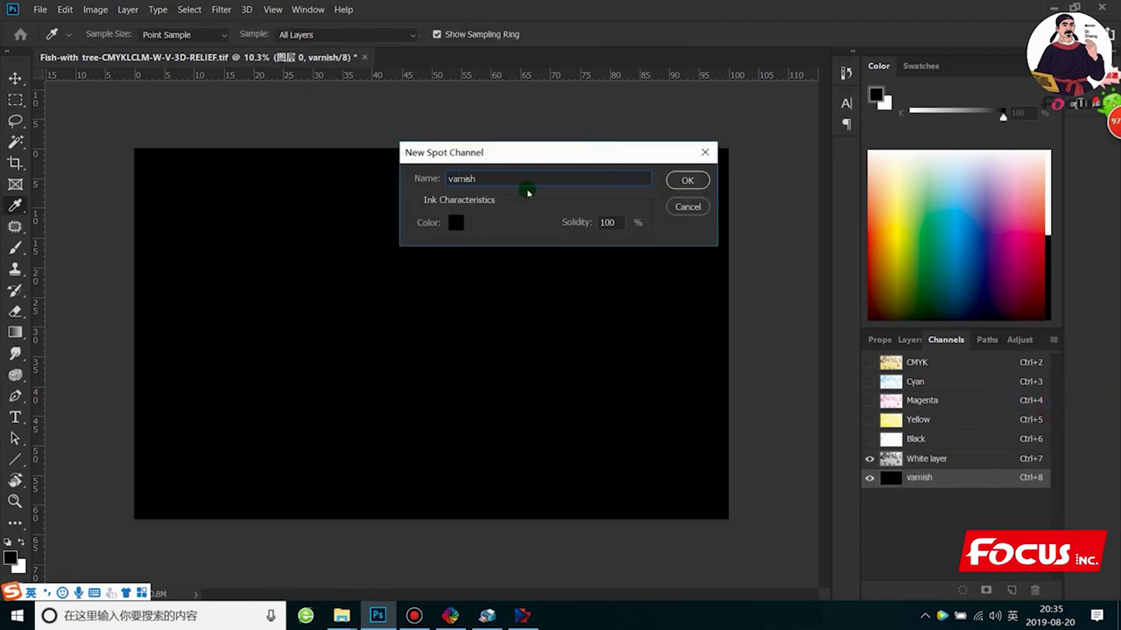
type(" layer")
key("Return")
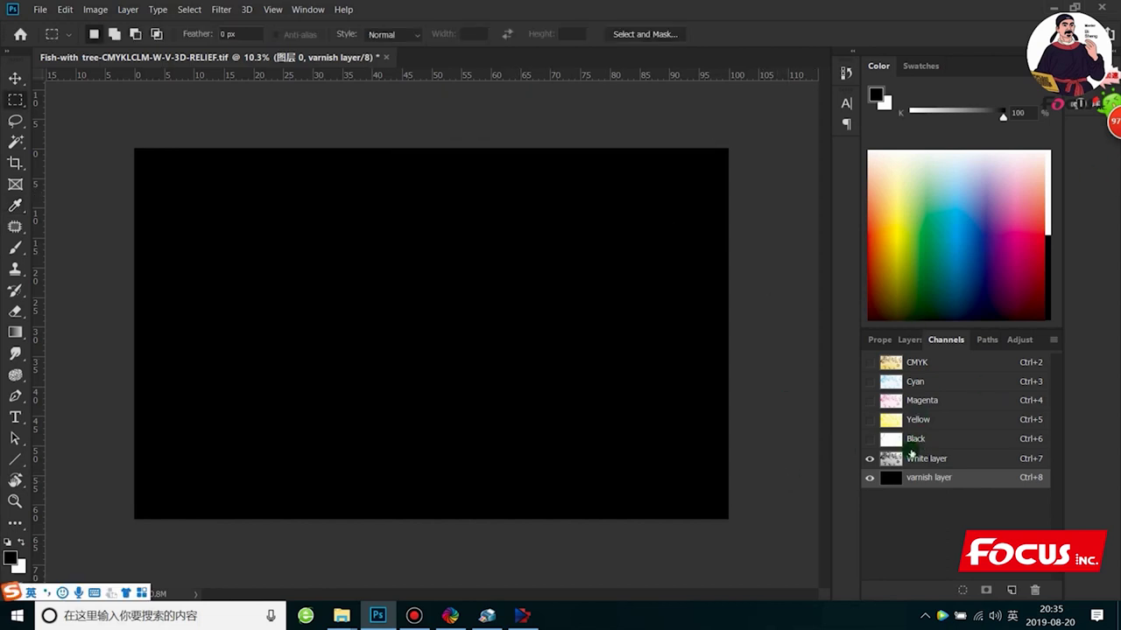
Step: Compare the two spot channels by toggling the varnish layer's visibility, and make White layer the active channel
left_click(870, 478)
left_click(870, 478)
left_click(870, 478)
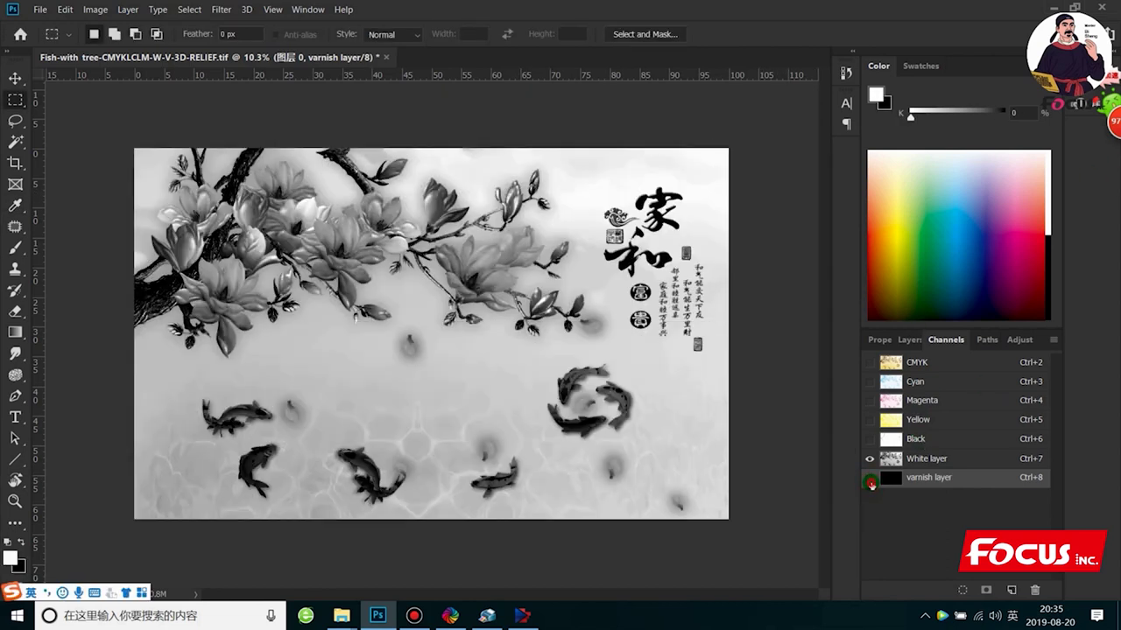
left_click(870, 480)
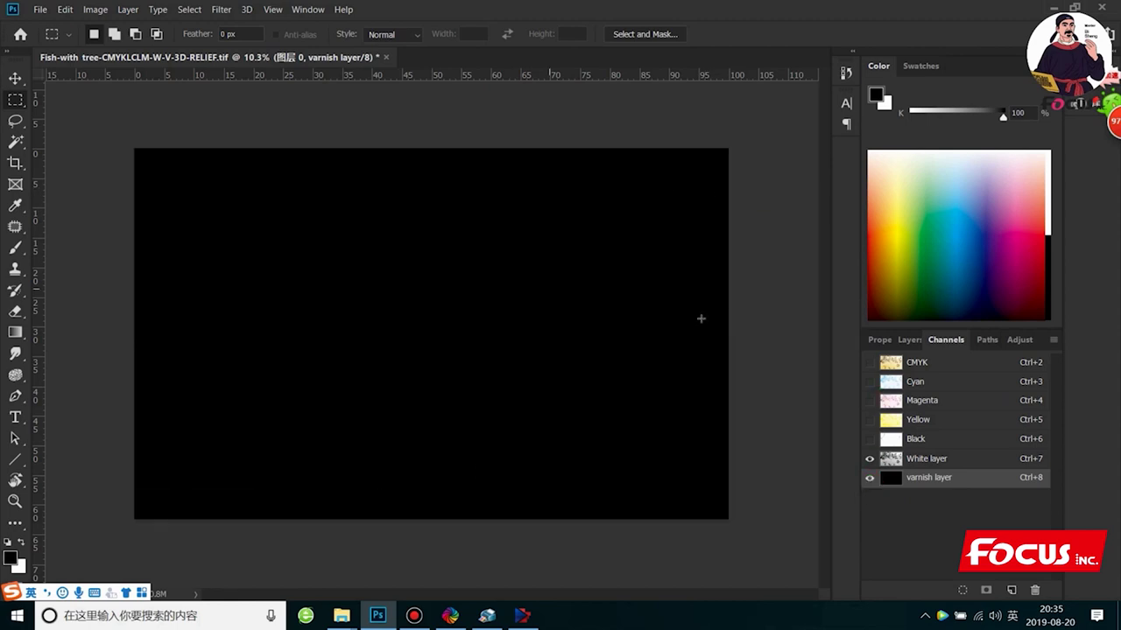
left_click(914, 461)
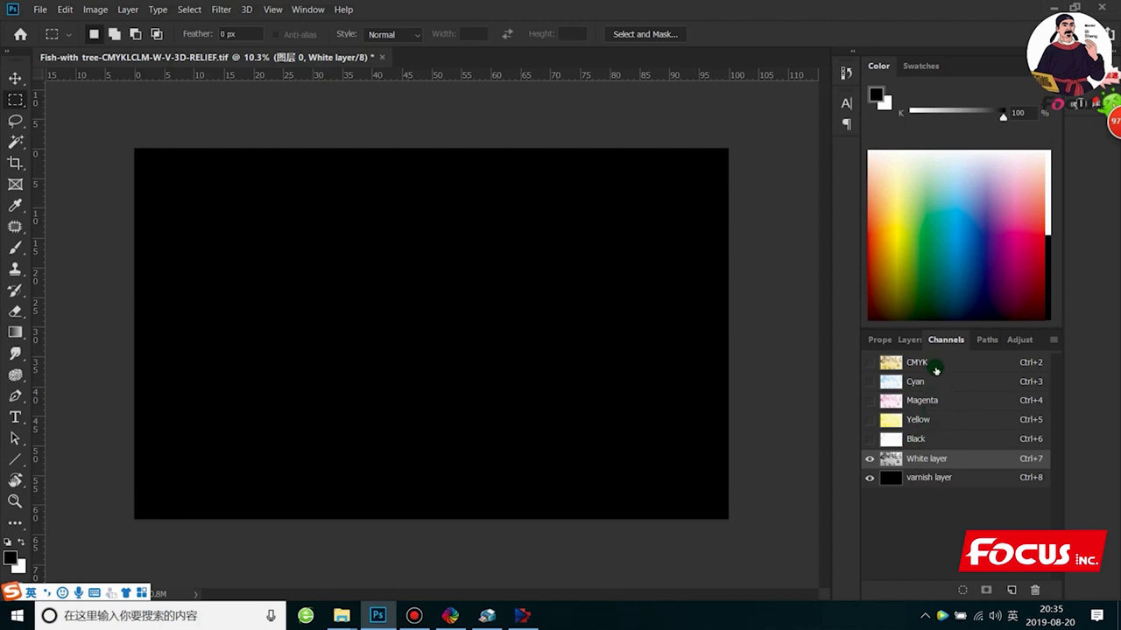
Step: Show all channels and save the artwork as a new LZW-compressed TIFF named Fish-with tree-CMYKLCLM-W-V-grayscale-print
left_click(868, 362)
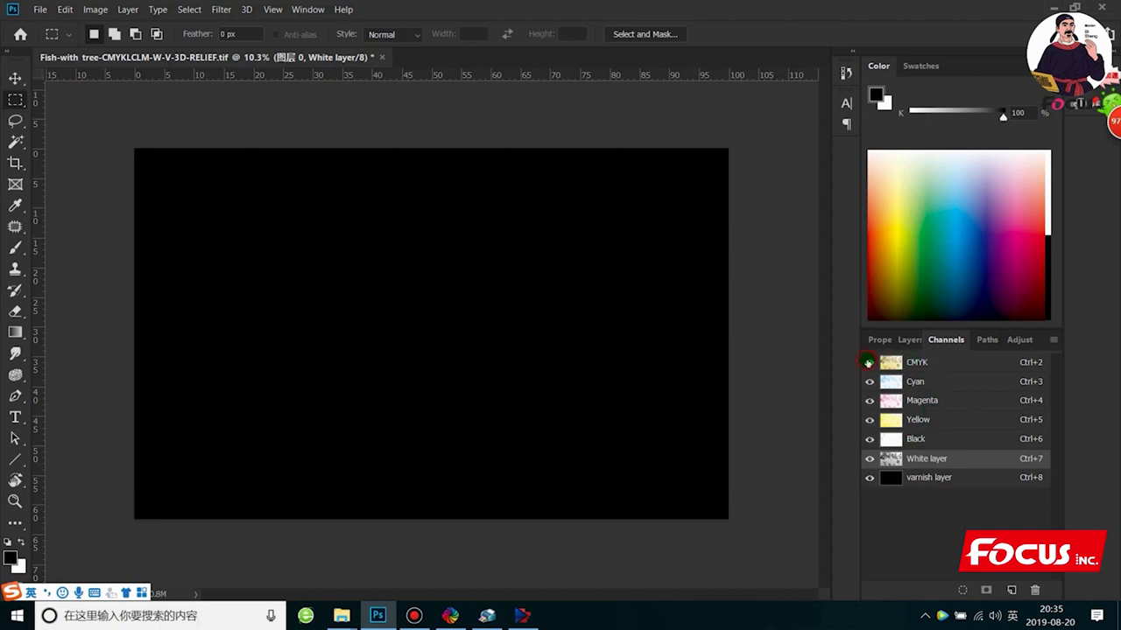
left_click(871, 479)
key("ctrl+shift+s")
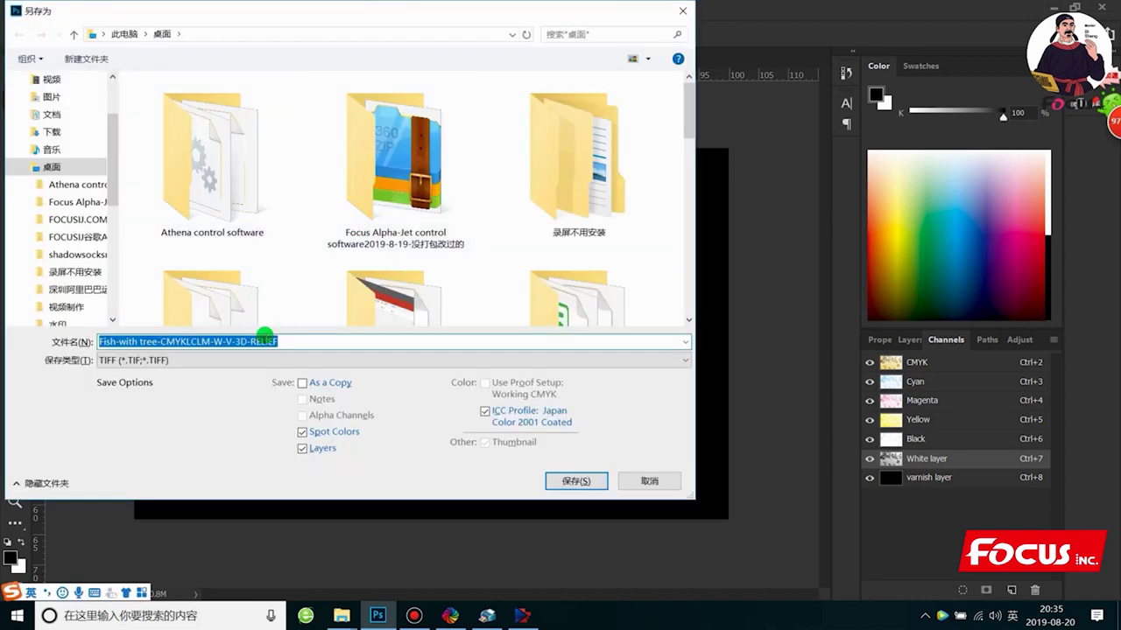
left_click_drag(289, 342, 226, 345)
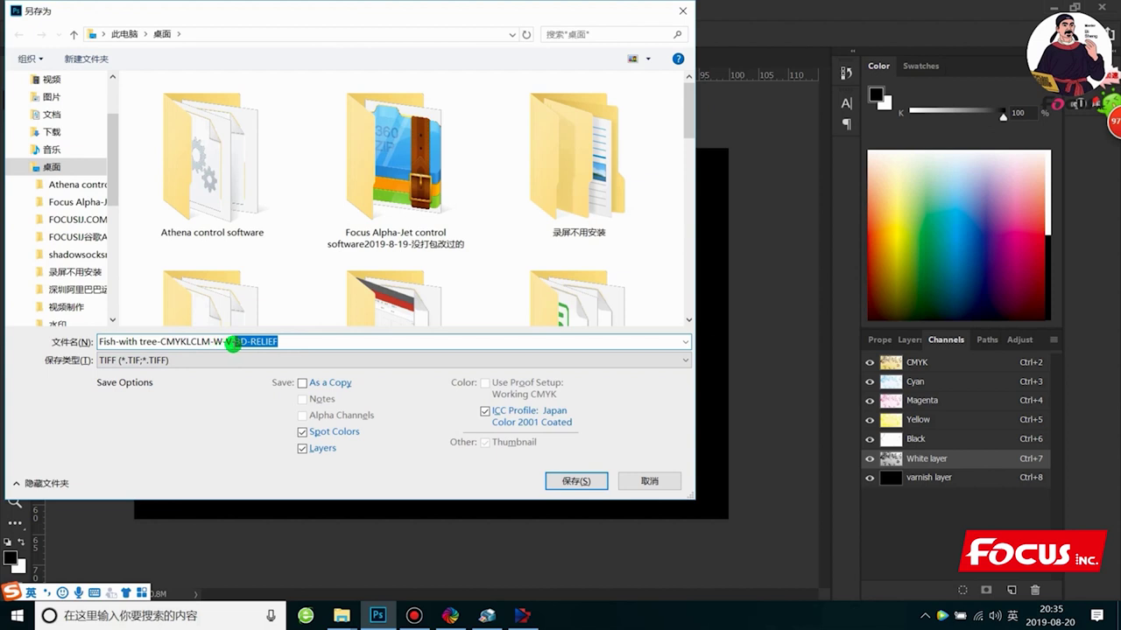
type("grat")
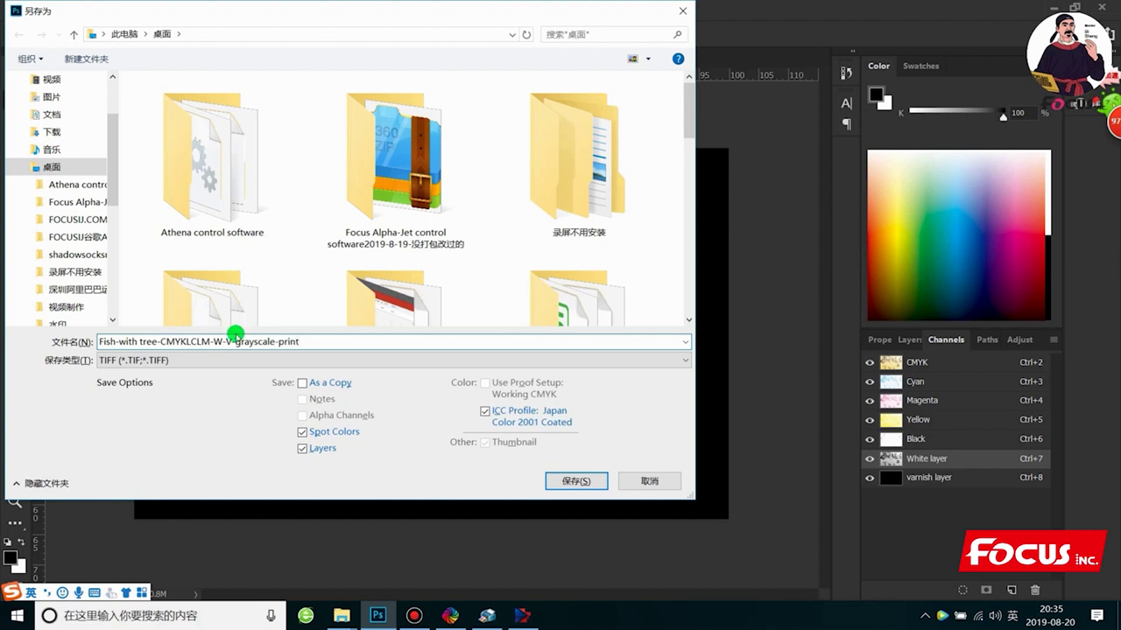
left_click(574, 480)
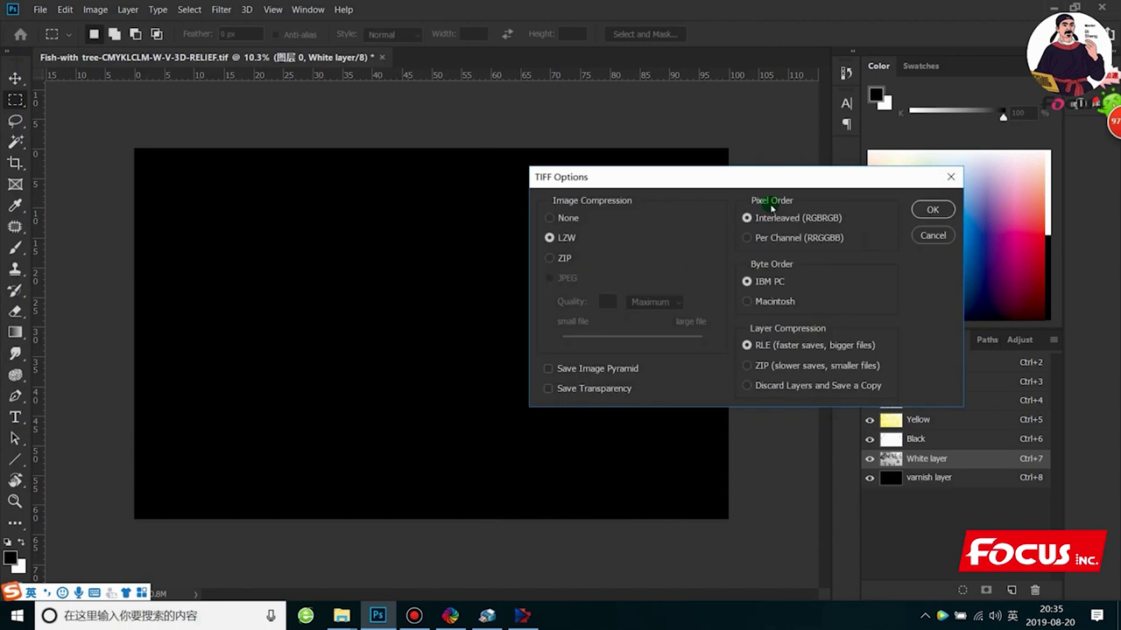
left_click(931, 209)
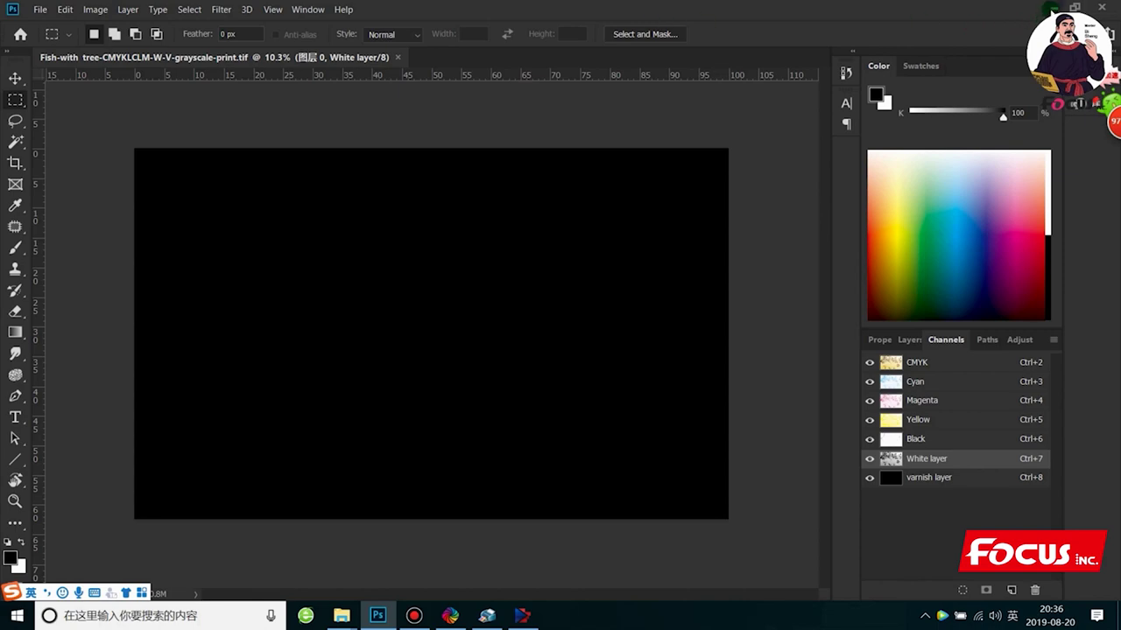
Step: Minimize Photoshop and refresh the desktop
left_click(1050, 7)
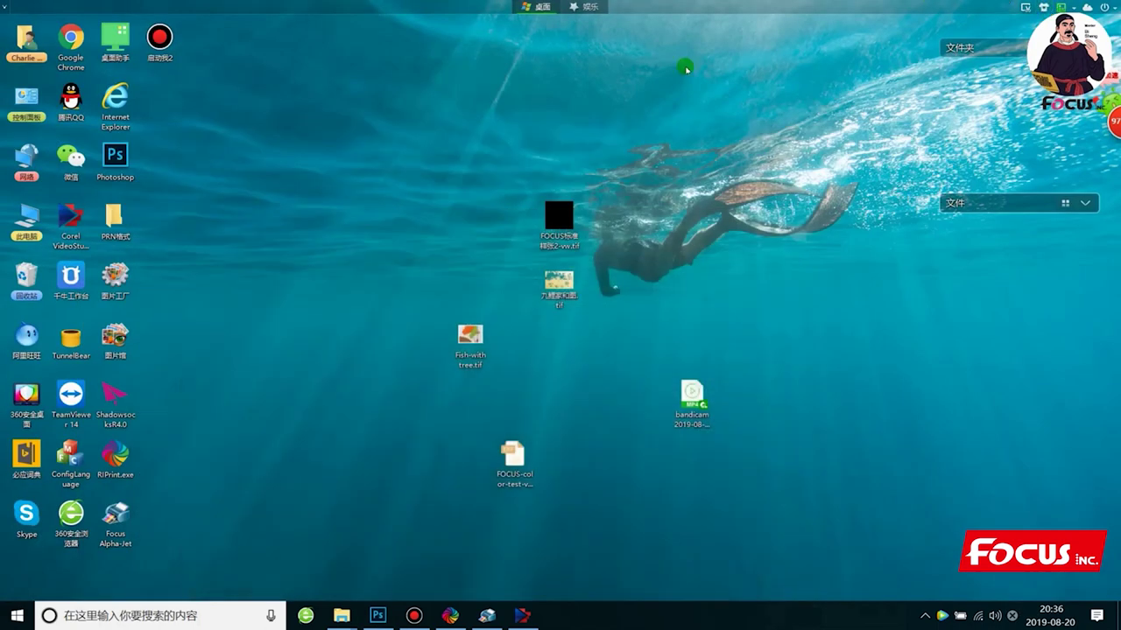
right_click(283, 271)
left_click(331, 322)
right_click(292, 268)
left_click(328, 322)
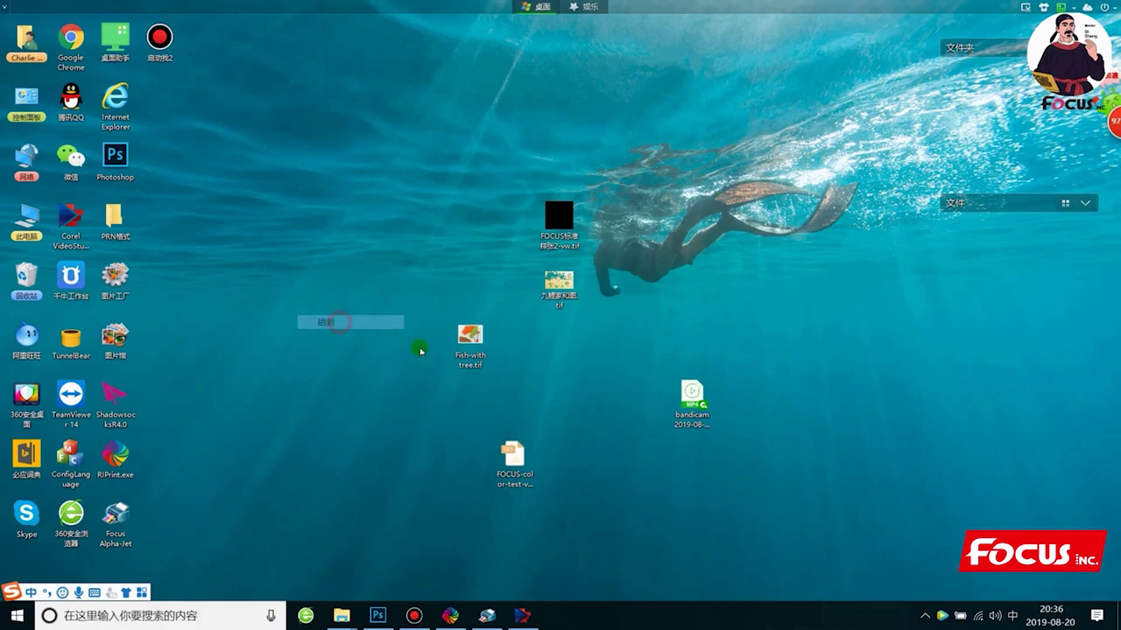
mouse_move(512, 616)
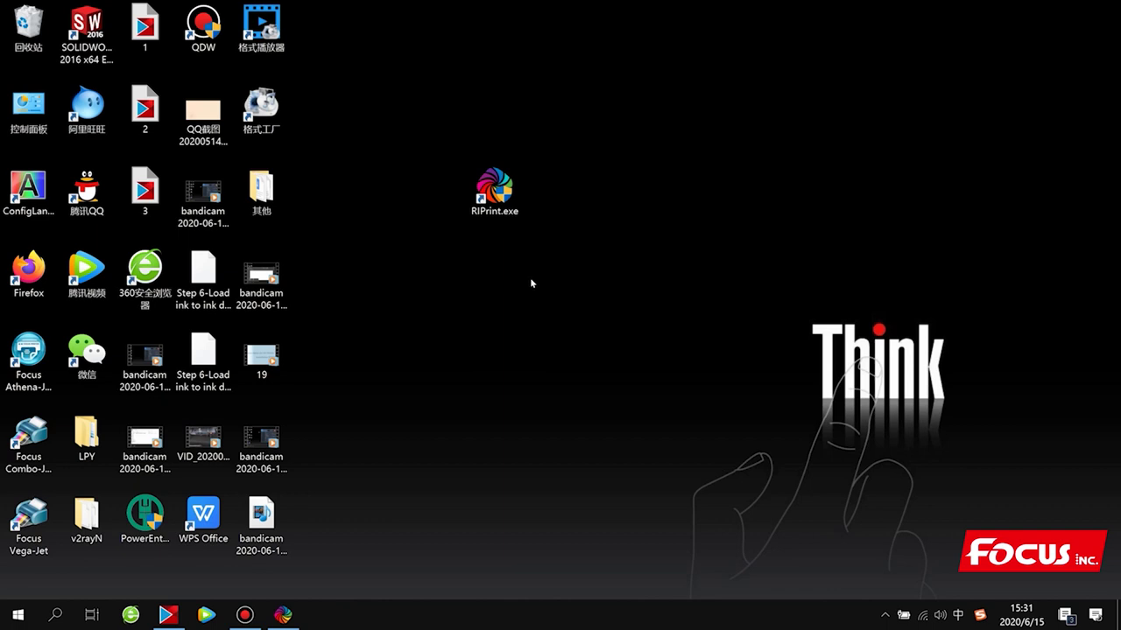
Step: Switch to the RIPrint software
left_click(502, 198)
double_click(507, 202)
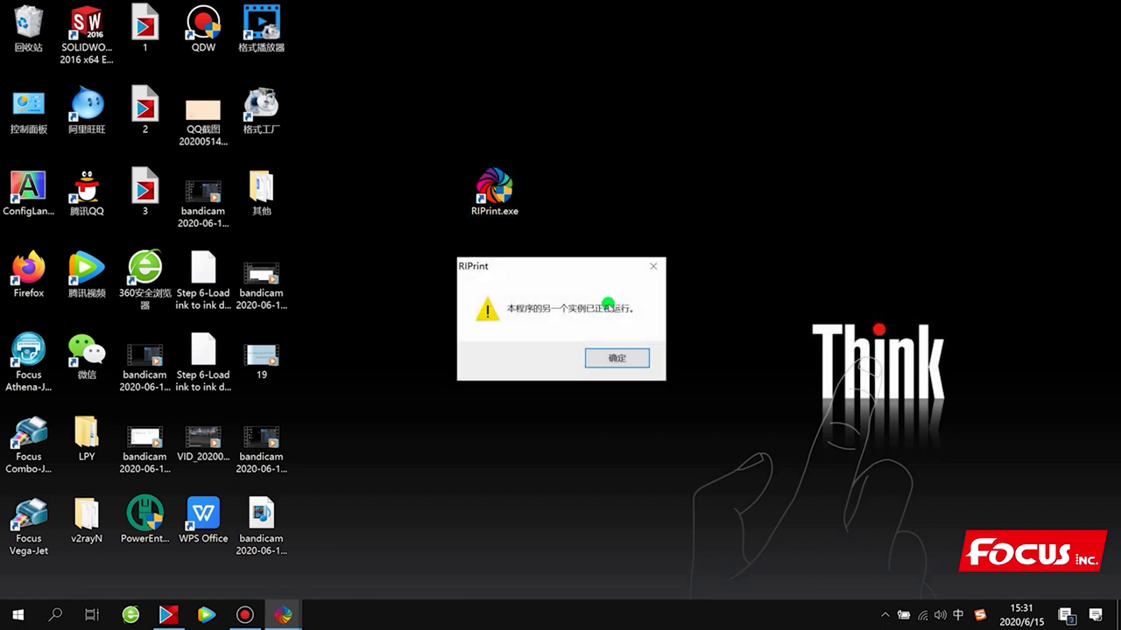
left_click(613, 356)
left_click(282, 614)
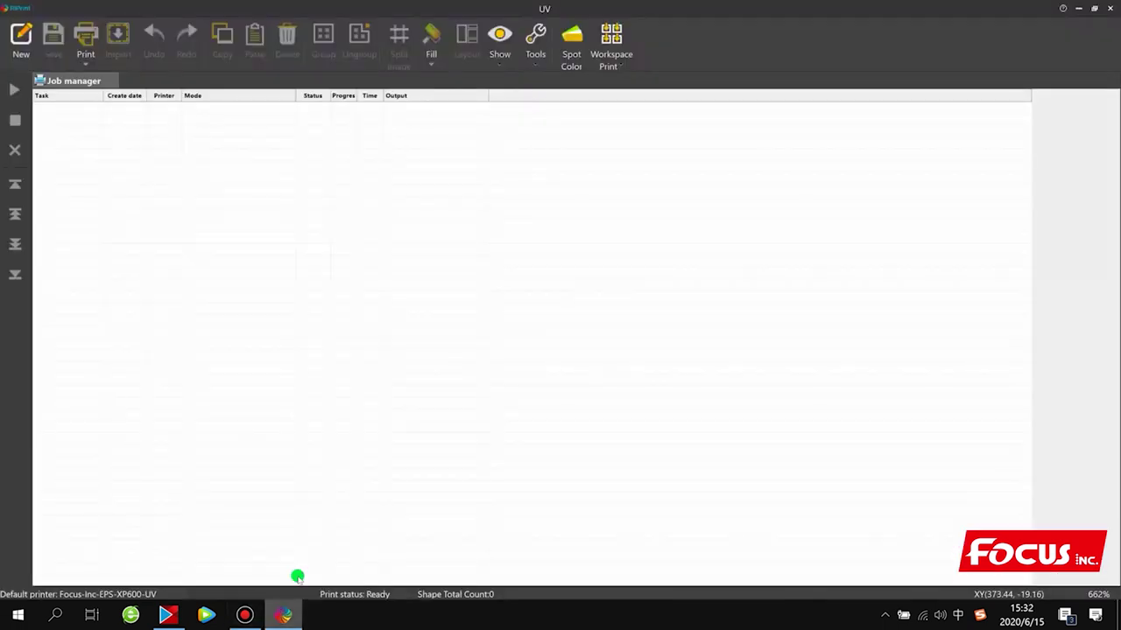
Step: Check in the printer settings that EPS-XP600-UV is the default printer
left_click(16, 9)
left_click(50, 238)
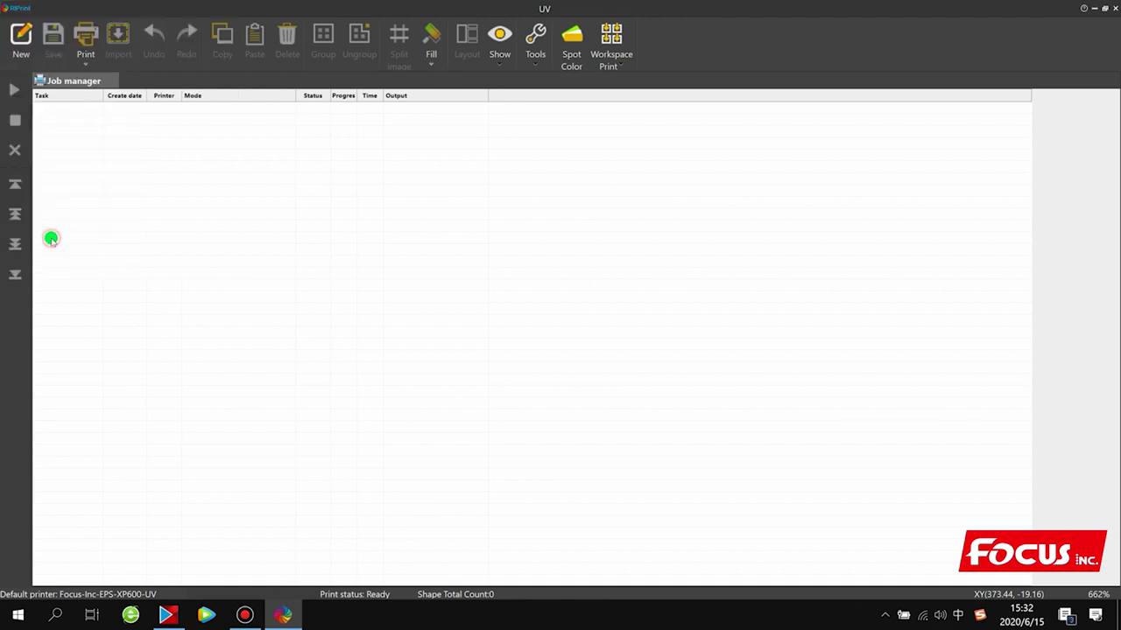
left_click(438, 226)
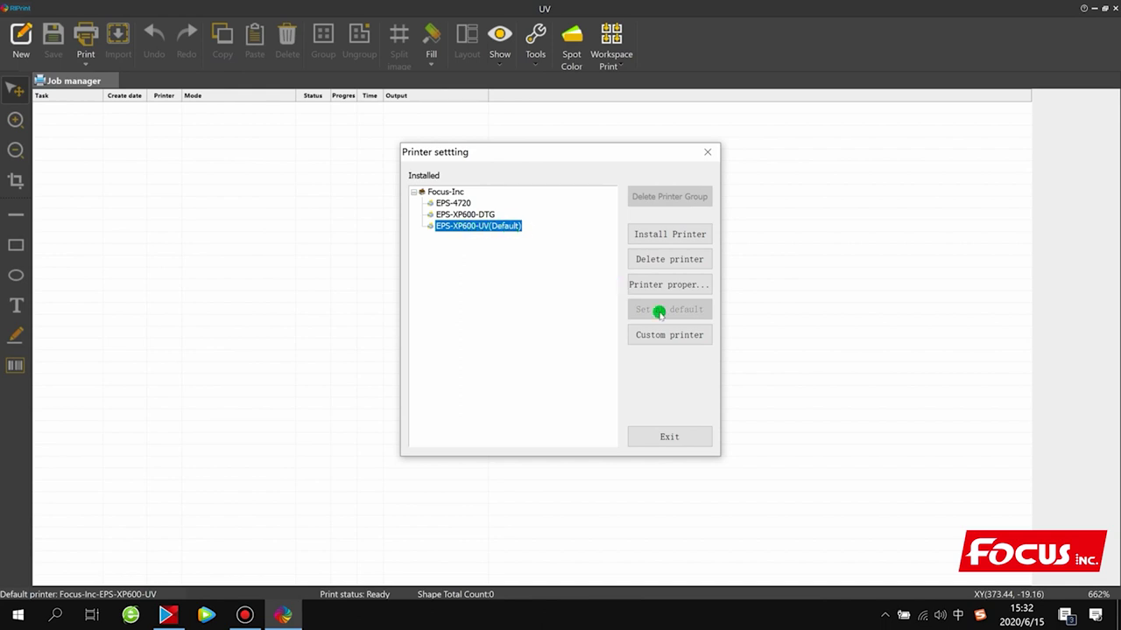
left_click(669, 436)
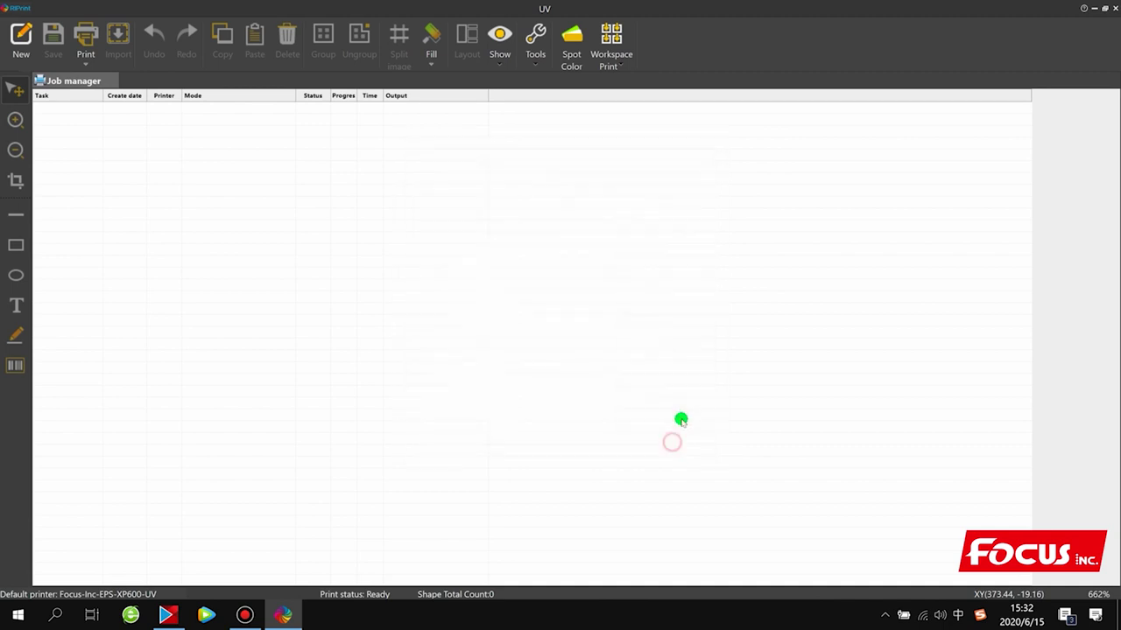
Step: Create a new canvas and import the COMBO-JET TEST PHOTO C-W-V TIFF image at its original size
left_click(24, 38)
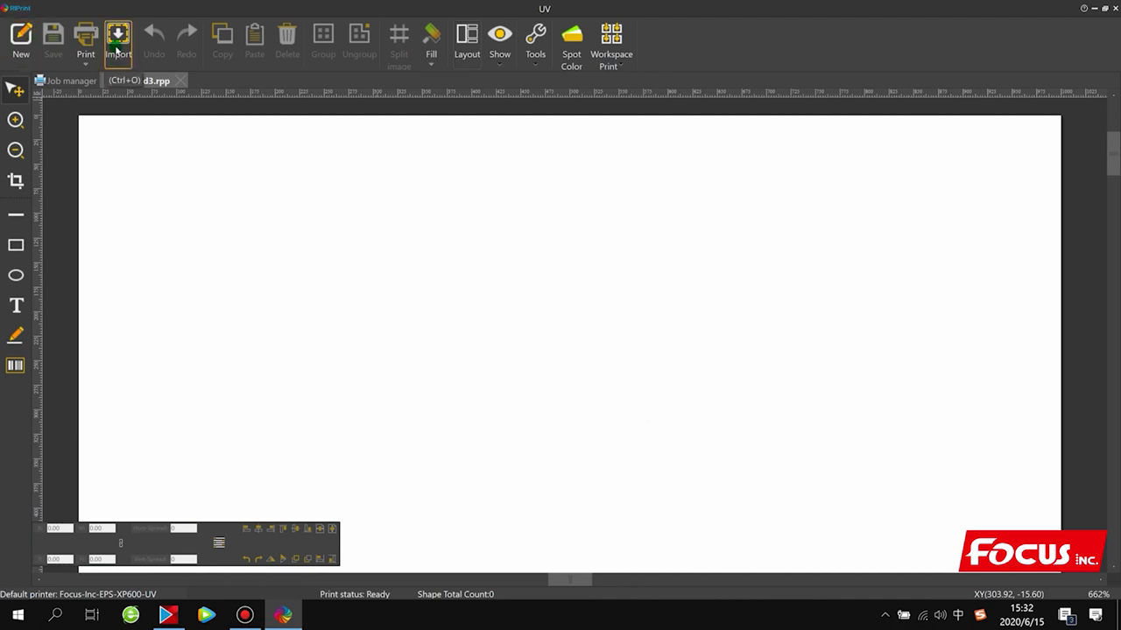
left_click(118, 48)
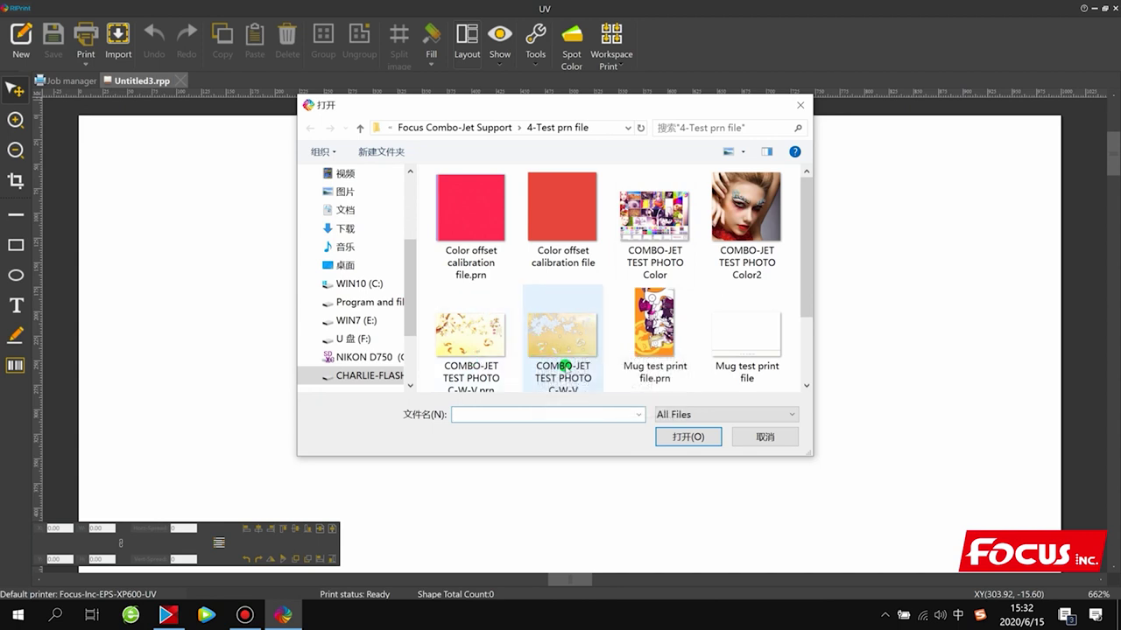
left_click(570, 338)
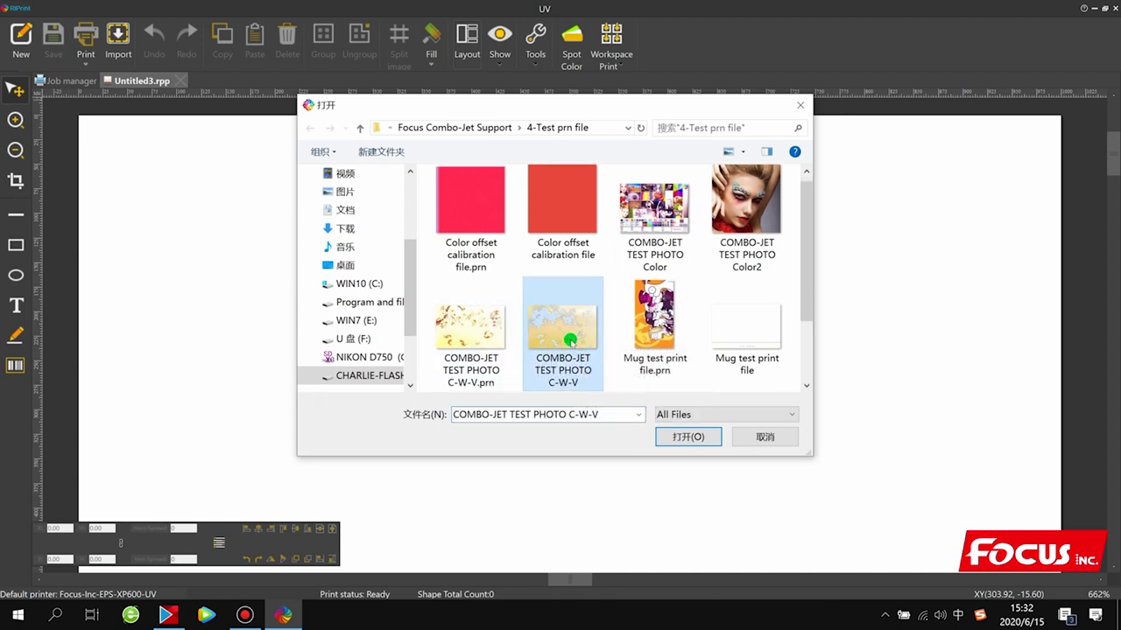
scroll(570, 340, "down", 1)
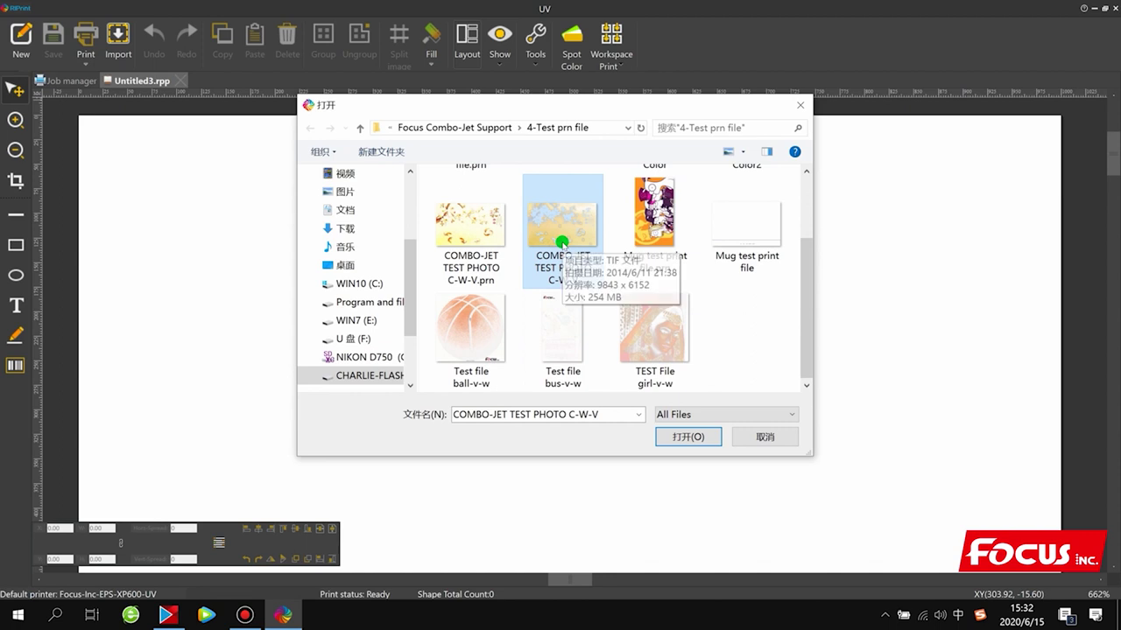
left_click(672, 433)
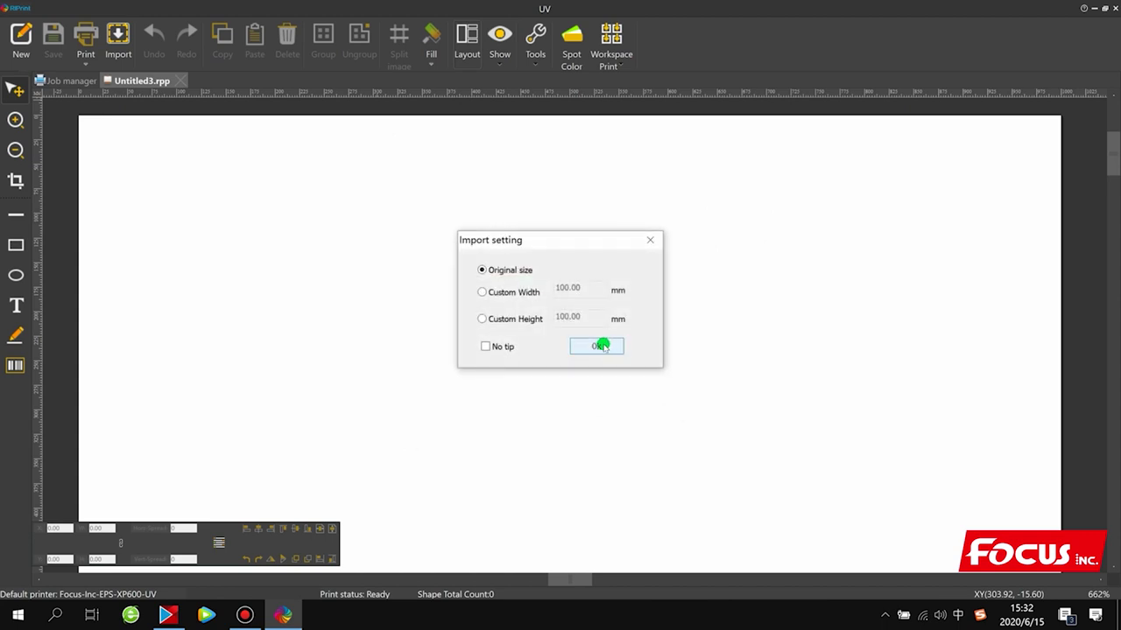
left_click(601, 345)
Step: Set the imported image's output width to 300 mm with the aspect ratio constrained
right_click(490, 297)
left_click(498, 231)
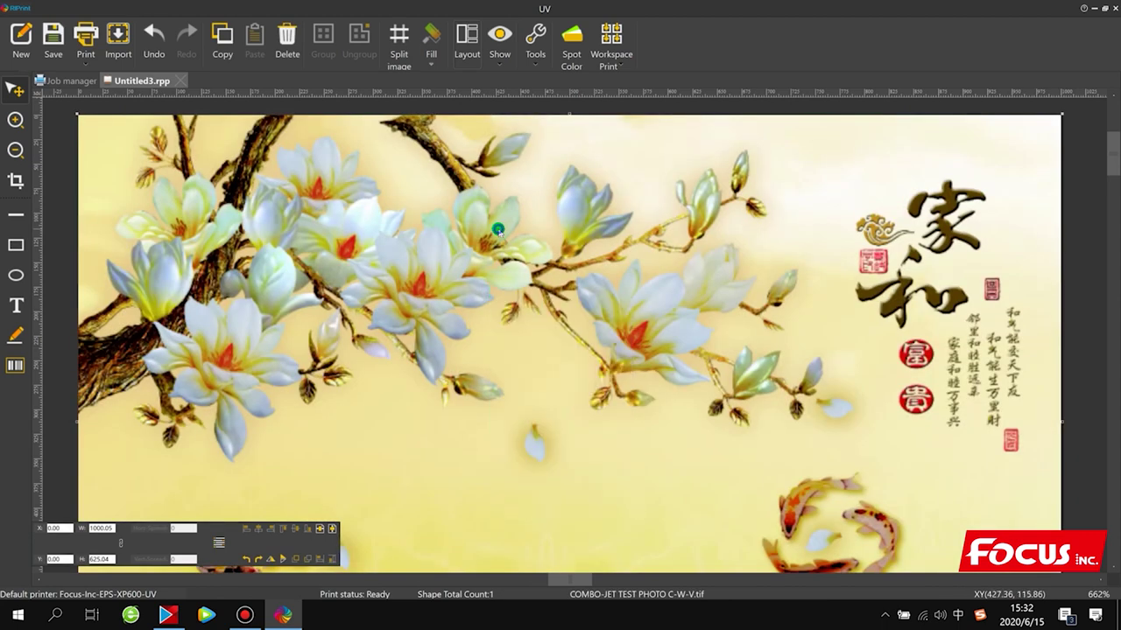
right_click(499, 231)
left_click(555, 382)
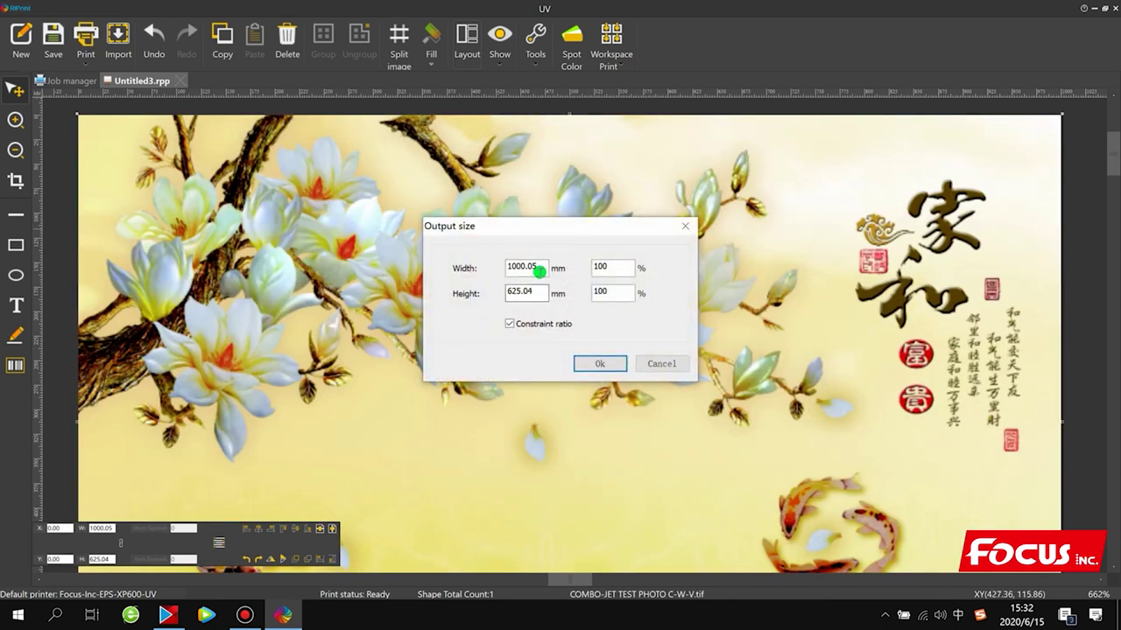
left_click_drag(536, 265, 391, 282)
type("300")
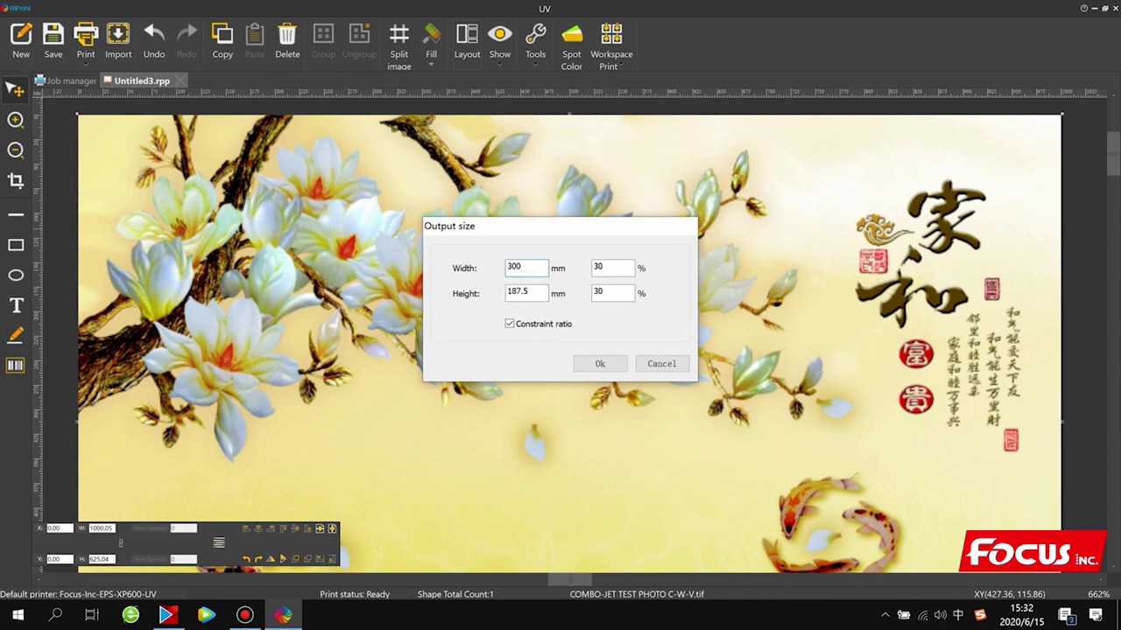
key("Return")
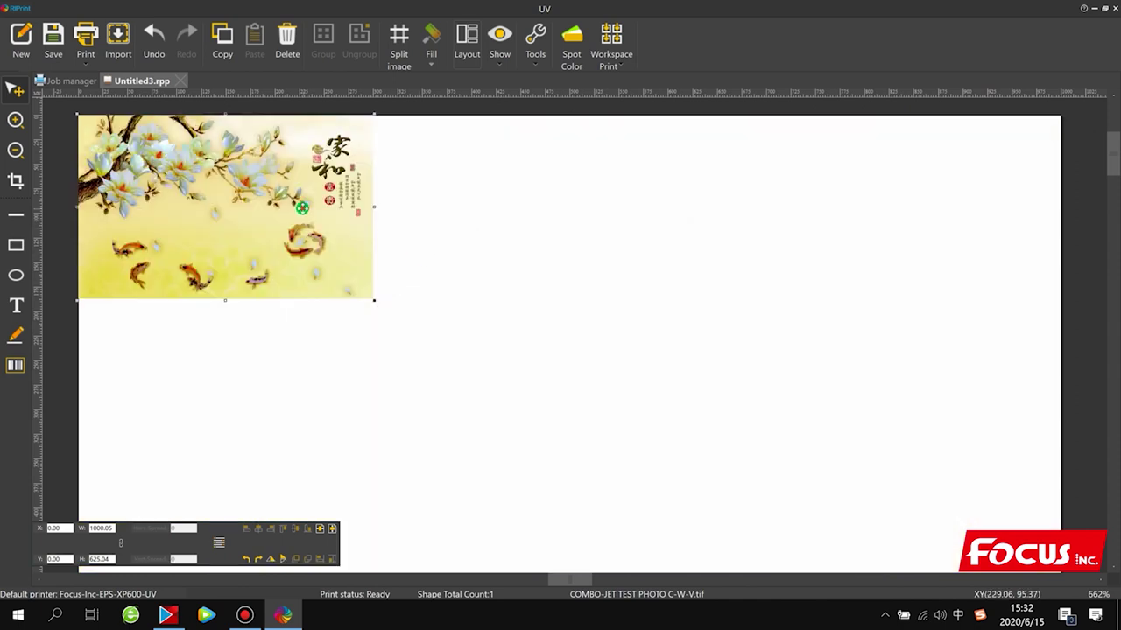
Step: Move the image inward to about X 85 mm, Y 44 mm and review its output size
left_click_drag(303, 205, 385, 251)
right_click(385, 251)
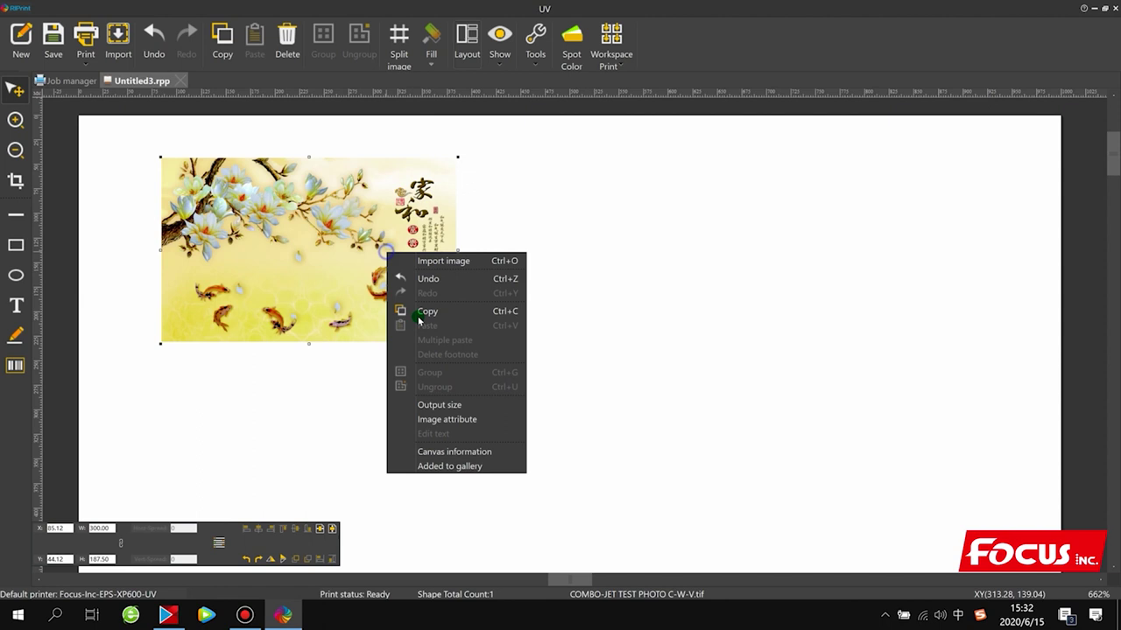
left_click(428, 405)
left_click(595, 371)
Step: Try moving the image partly beyond the canvas's upper-left corner, to about X -21 mm, Y -12 mm
left_click_drag(281, 260, 221, 230)
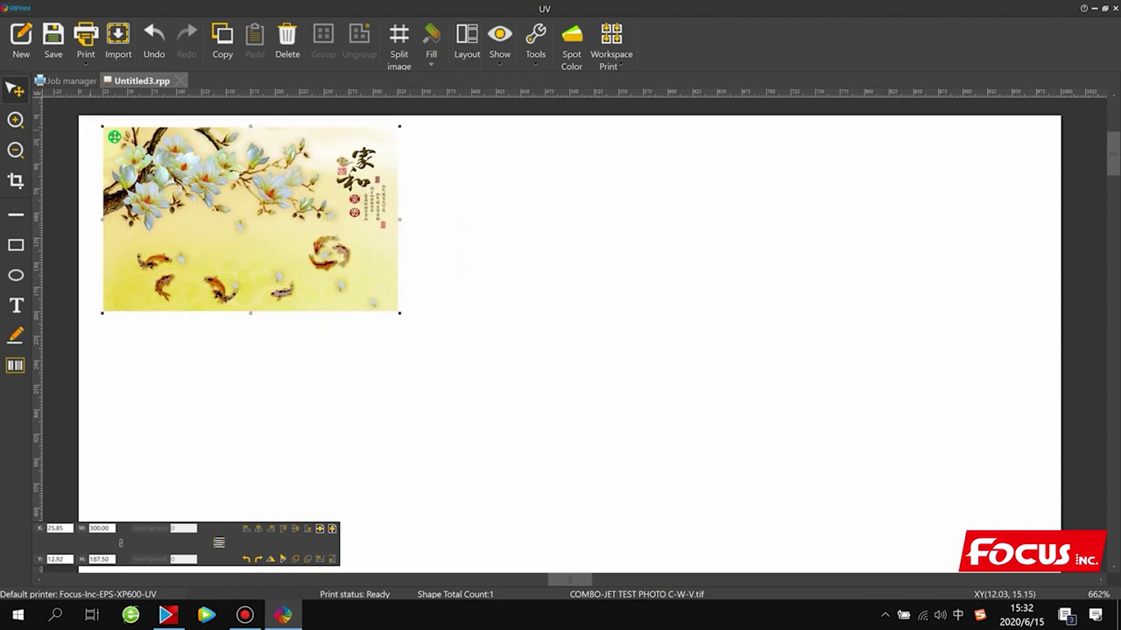
left_click_drag(187, 194, 144, 163)
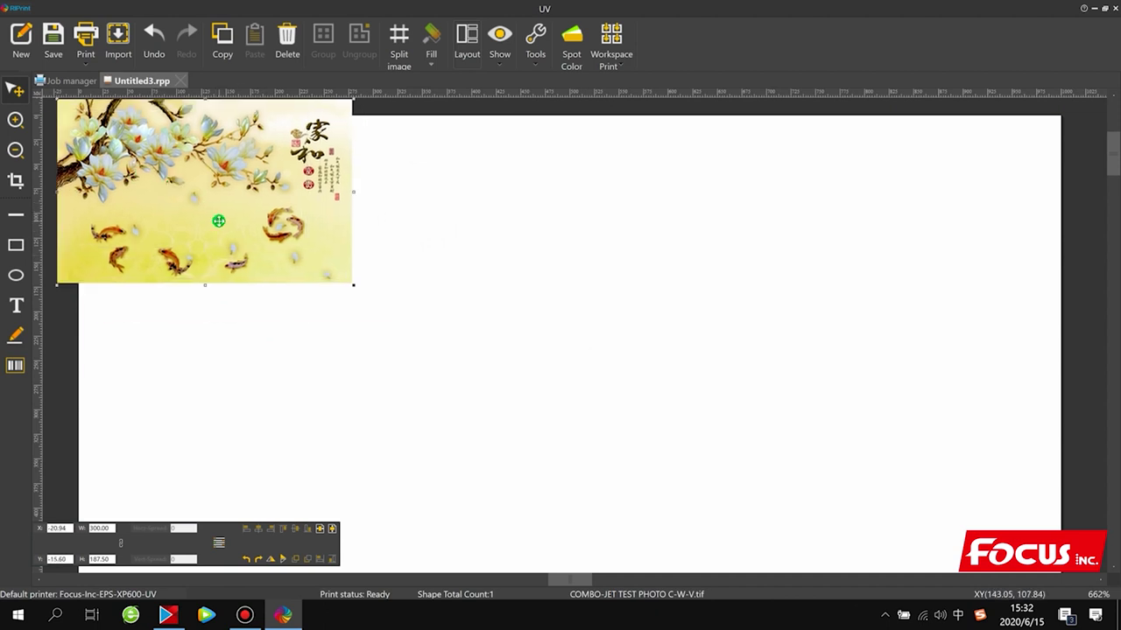
left_click_drag(226, 230, 204, 218)
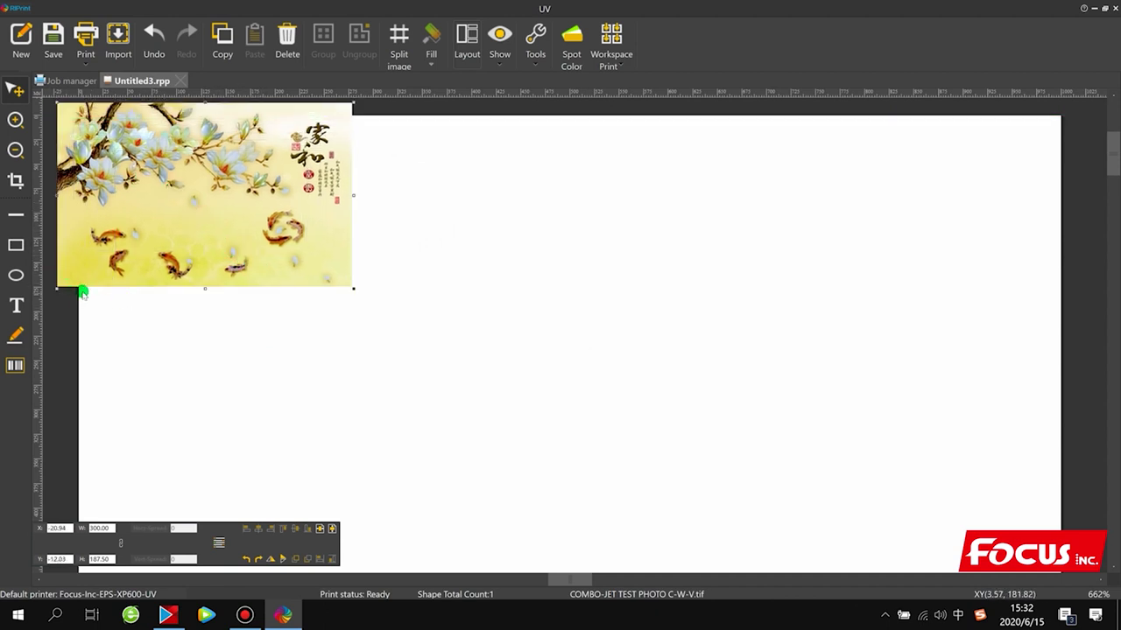
Step: Move the image fully onto the canvas, at about X 151 mm, Y 70 mm
left_click_drag(138, 219, 317, 266)
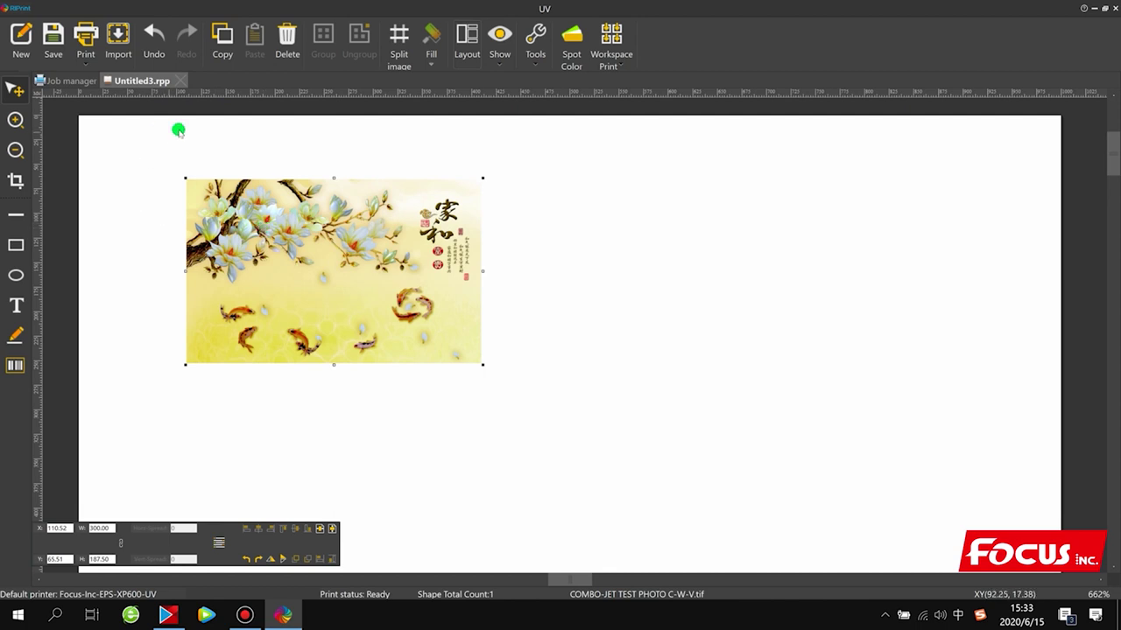
left_click_drag(296, 264, 347, 267)
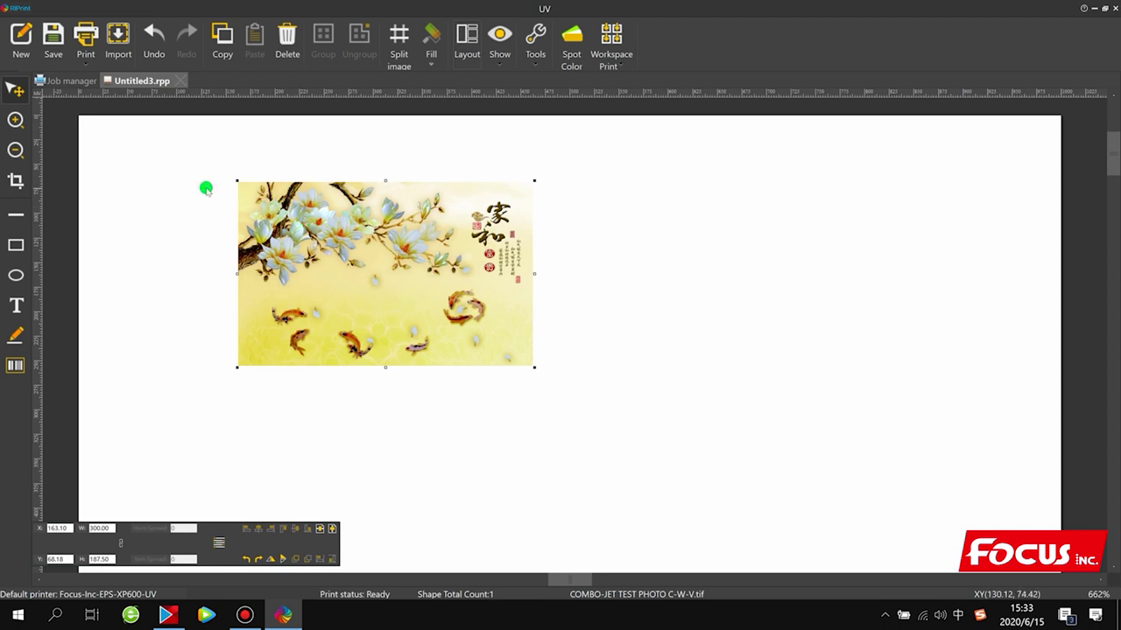
left_click_drag(428, 256, 415, 259)
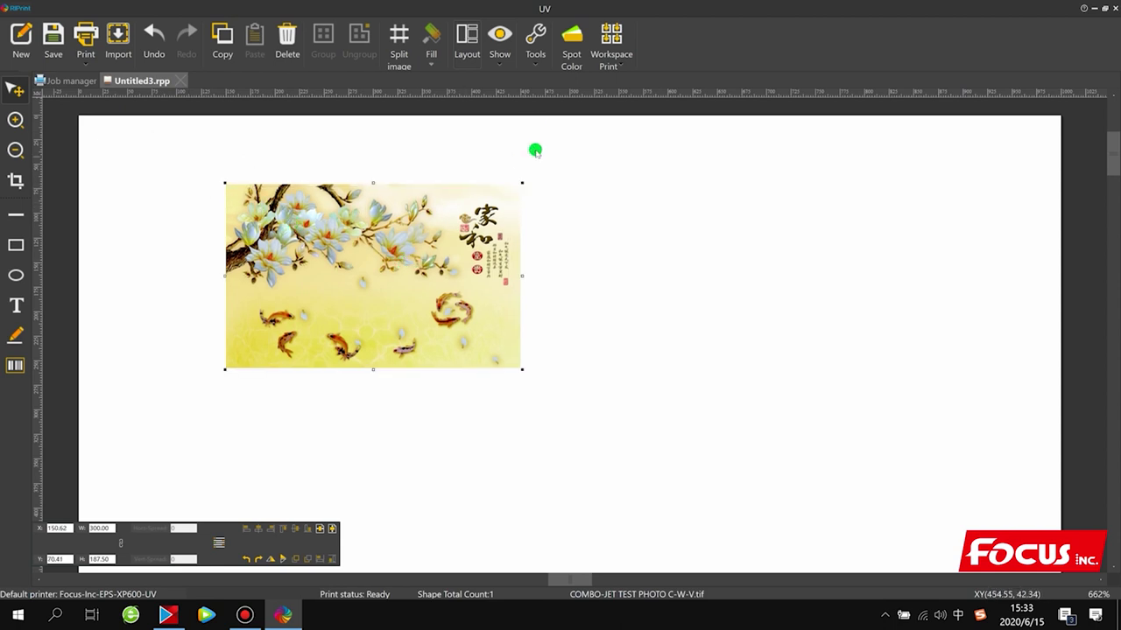
Step: Set the first spot color's data source type to Spot in the spot color settings
left_click(571, 44)
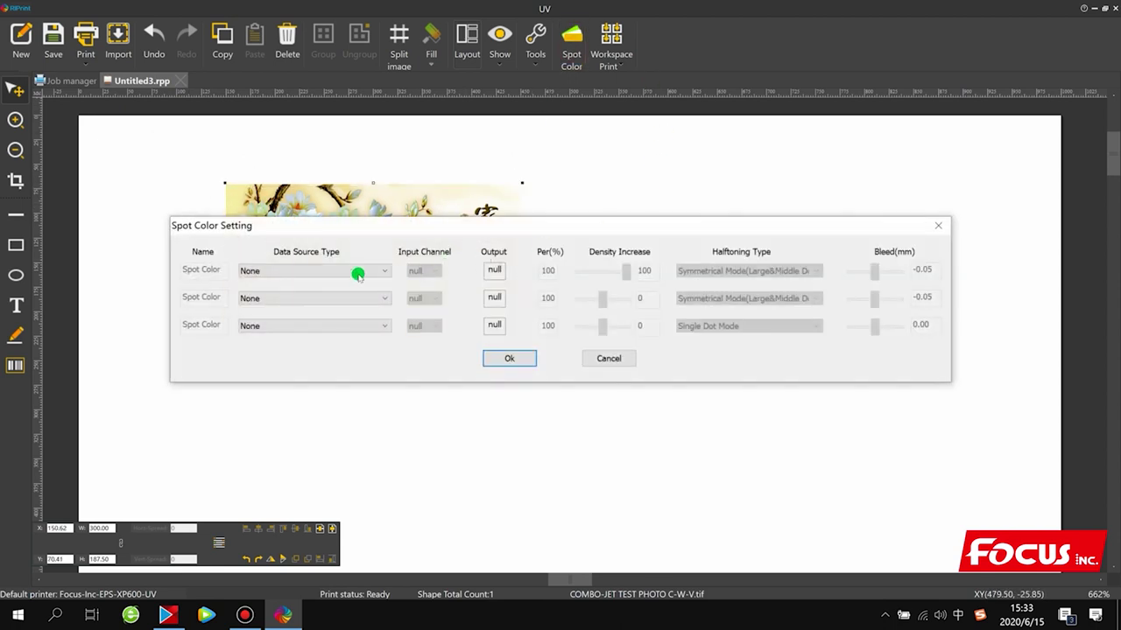
left_click(277, 271)
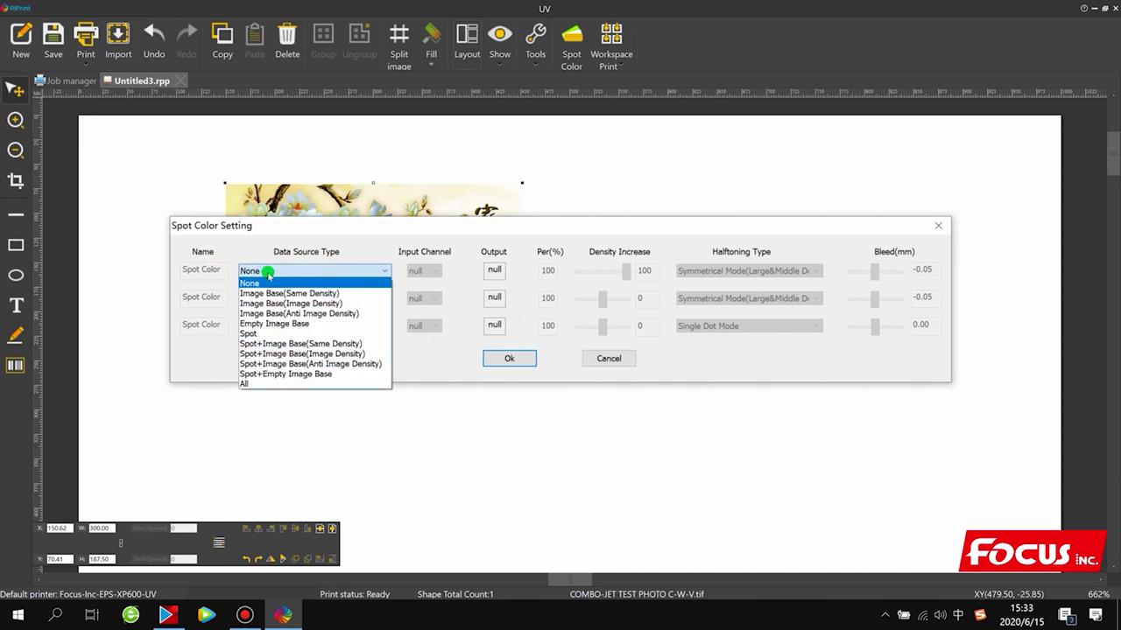
left_click(262, 334)
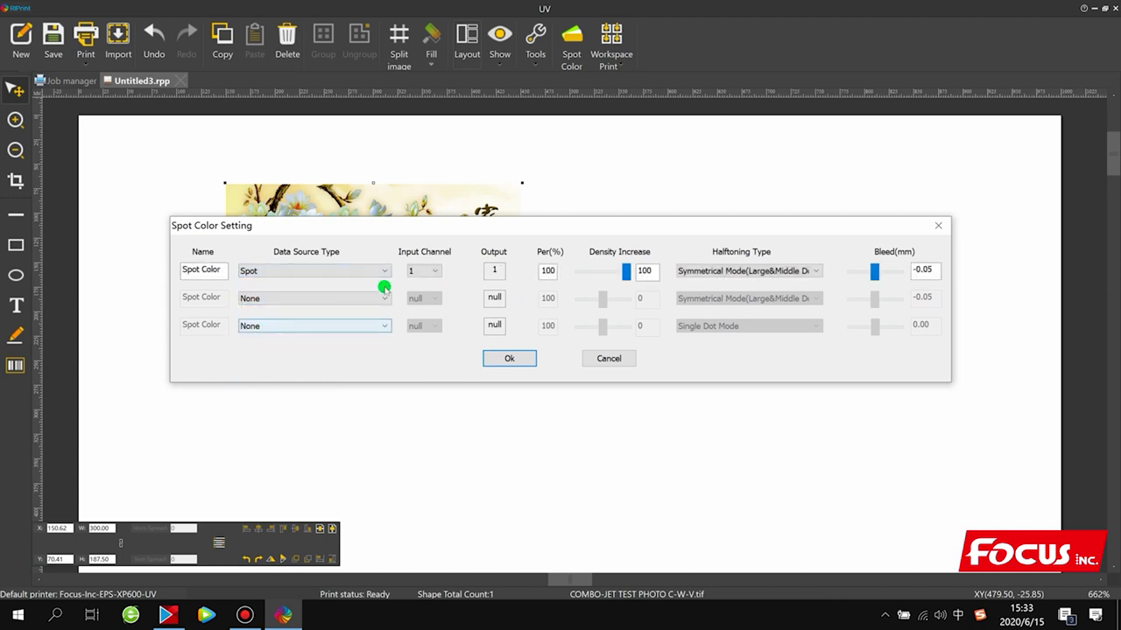